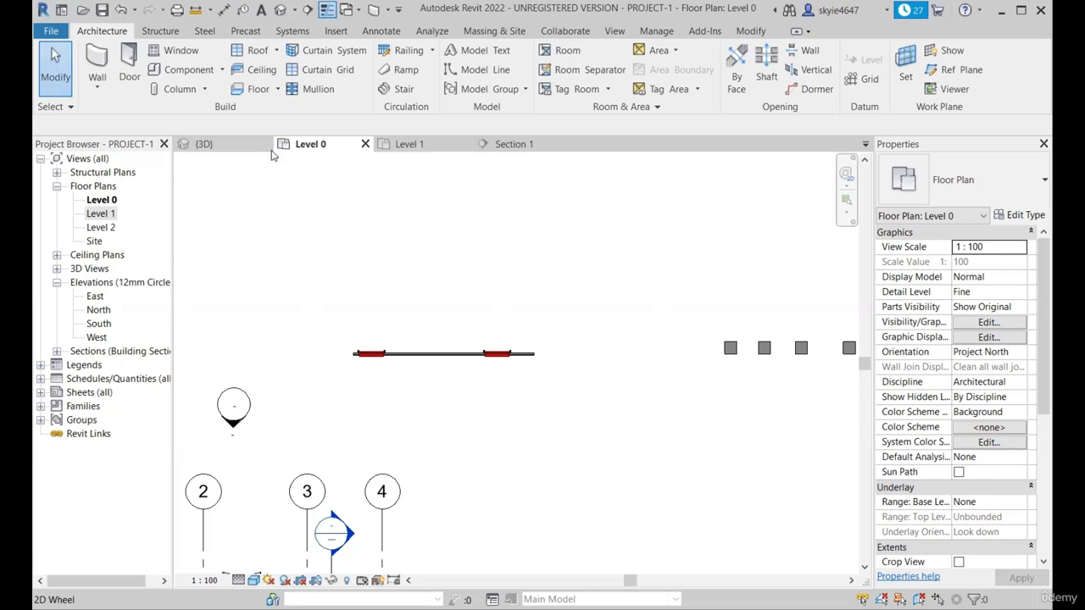
# - Switch between the Level 1 and Level 0 floor plans to compare them, ending on Level 0
pyautogui.click(407, 144)
pyautogui.click(321, 144)
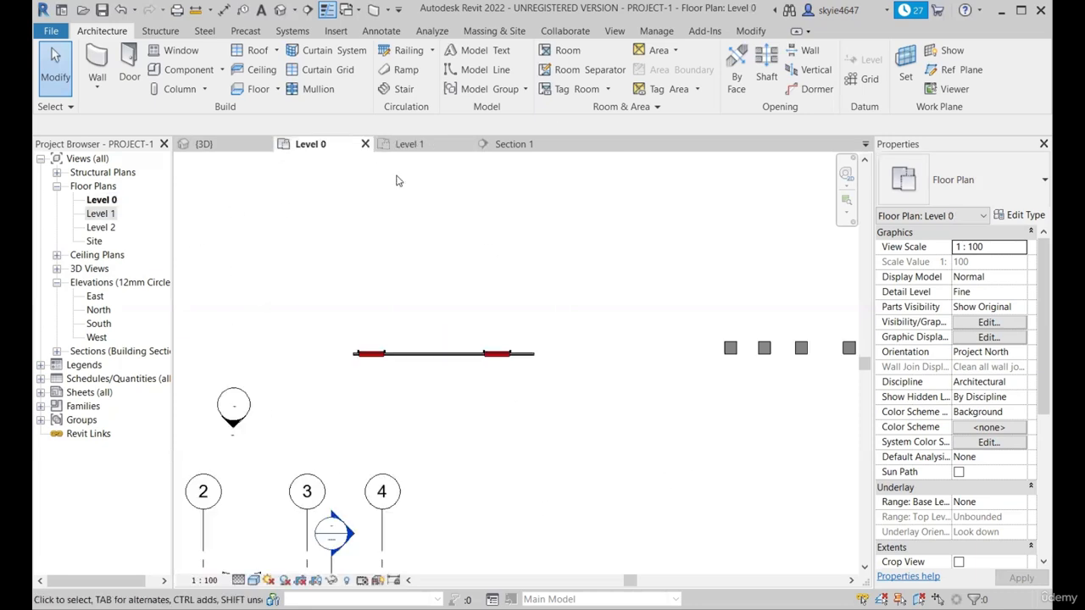
pyautogui.click(407, 146)
pyautogui.click(330, 145)
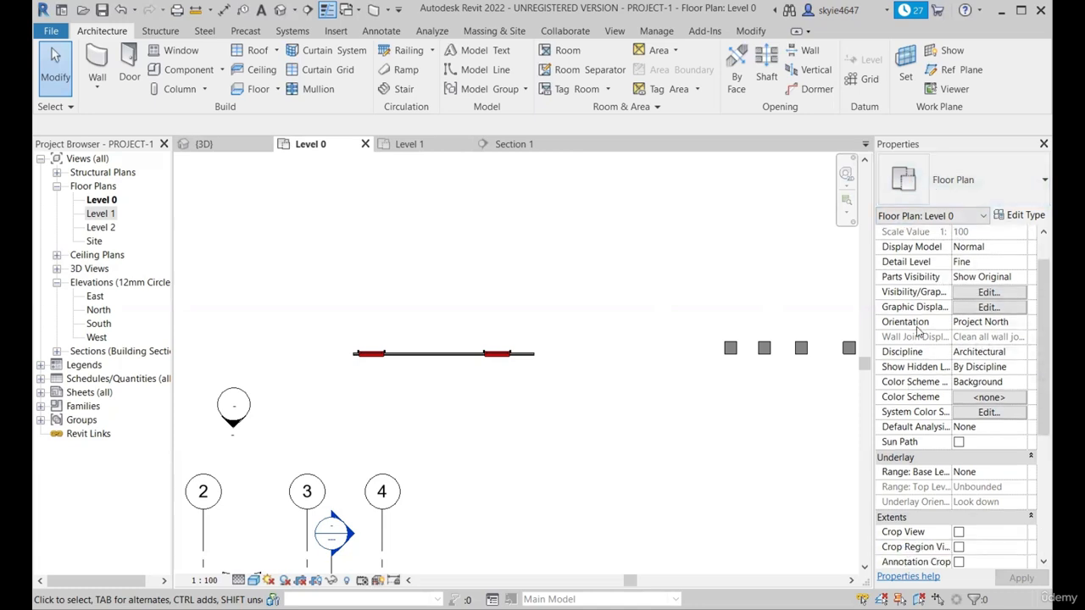
# - Look through the Level 0 floor plan's view properties and briefly open its View Range settings
pyautogui.scroll(-5, 915, 366)
pyautogui.scroll(-2, 905, 307)
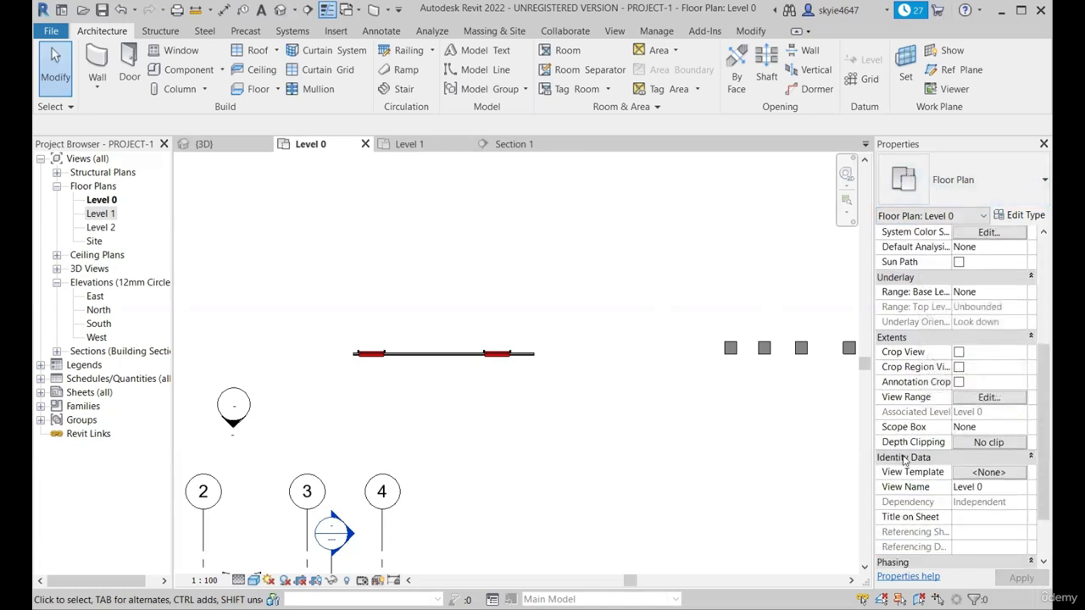
pyautogui.scroll(-2, 915, 483)
pyautogui.scroll(2, 917, 471)
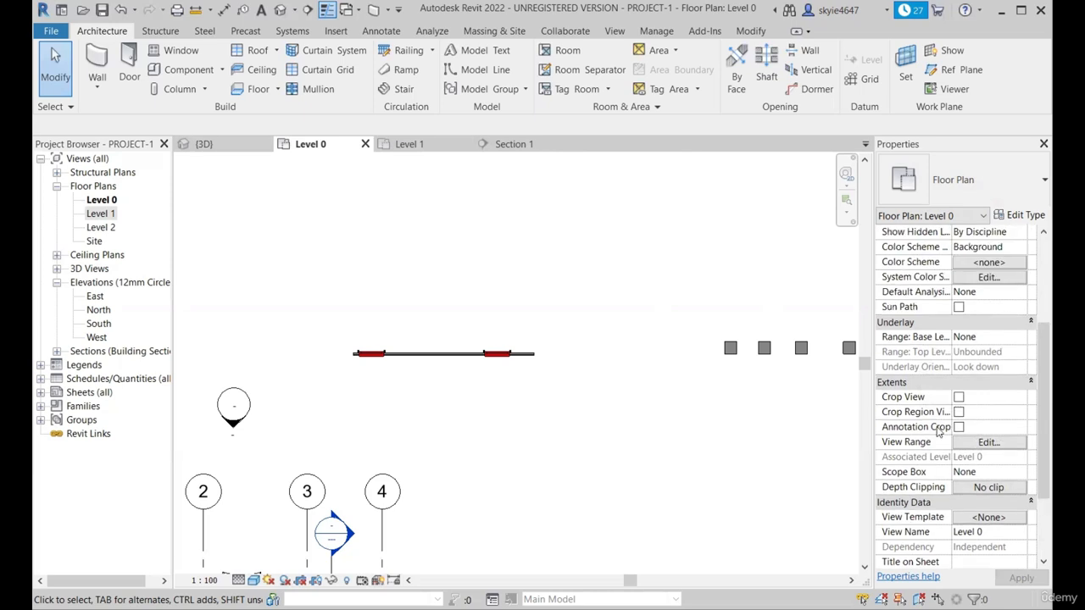
pyautogui.scroll(4, 934, 435)
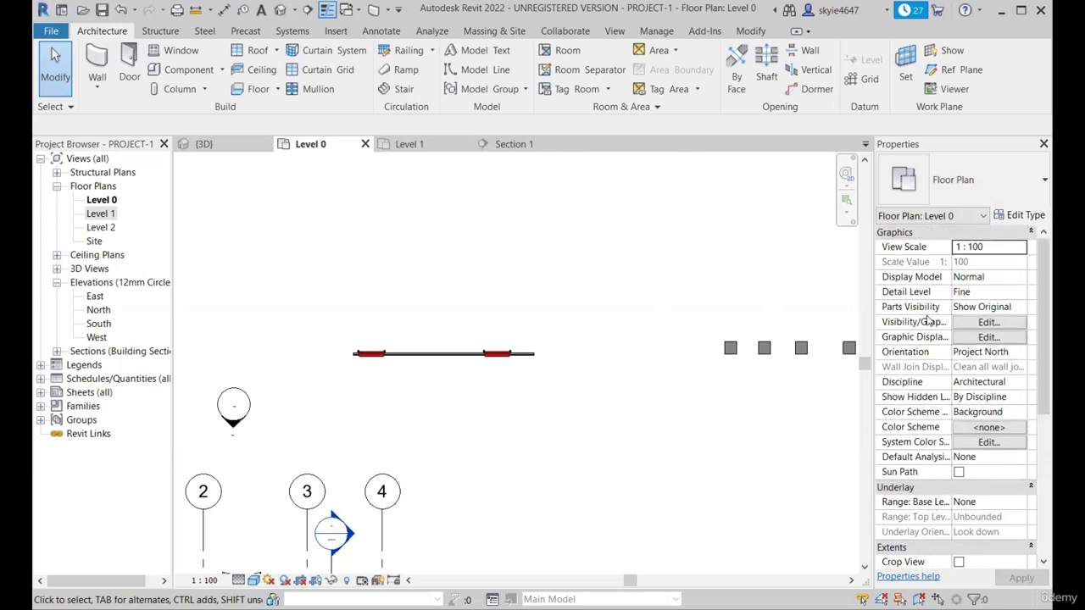
pyautogui.scroll(-3, 930, 322)
pyautogui.scroll(-3, 928, 343)
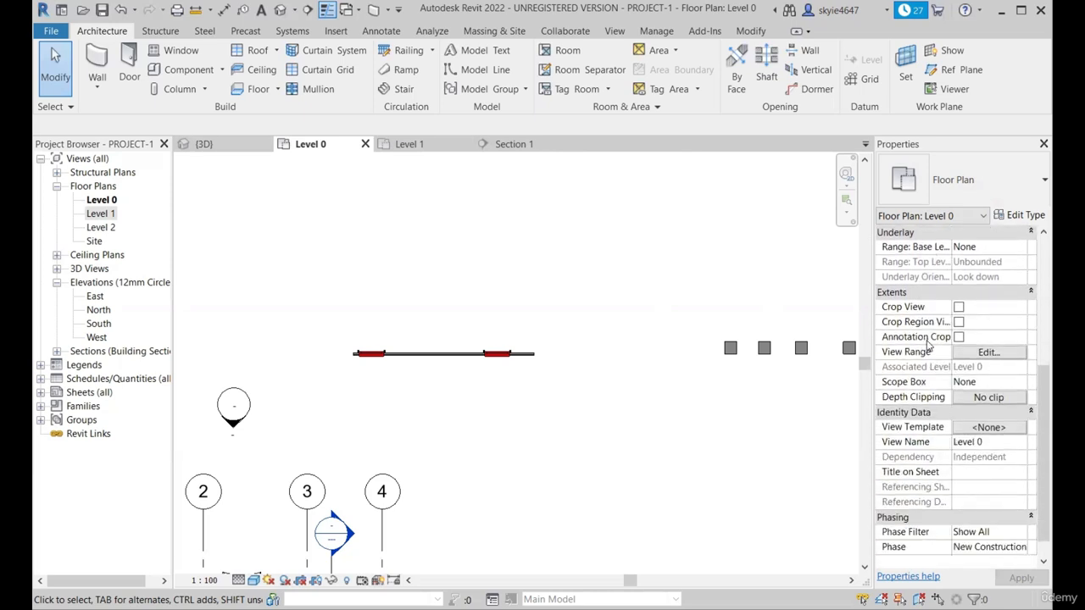
pyautogui.scroll(4, 935, 364)
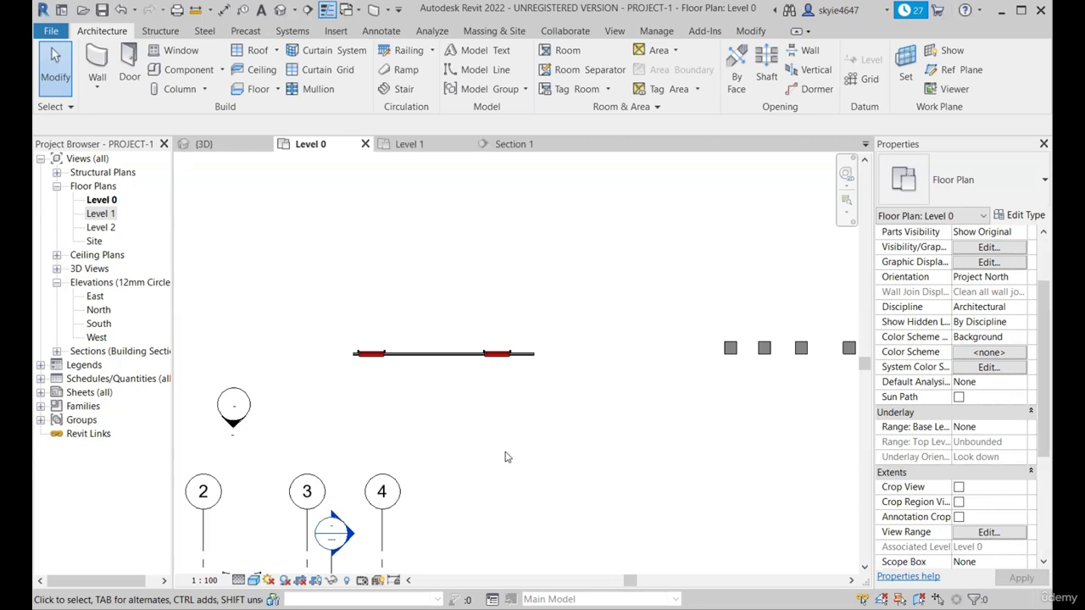
pyautogui.click(988, 531)
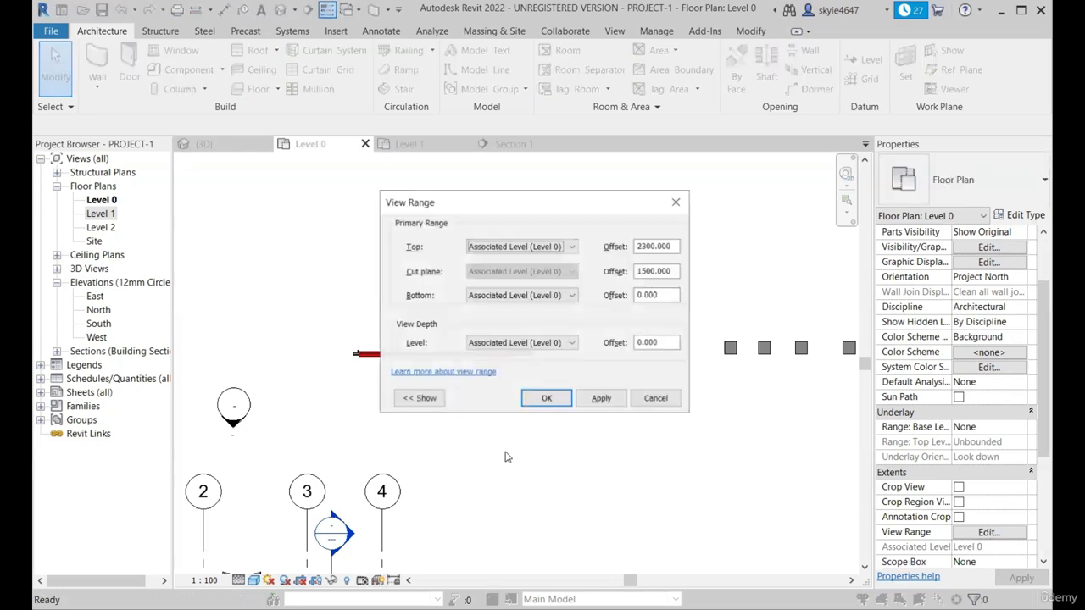
pyautogui.click(676, 200)
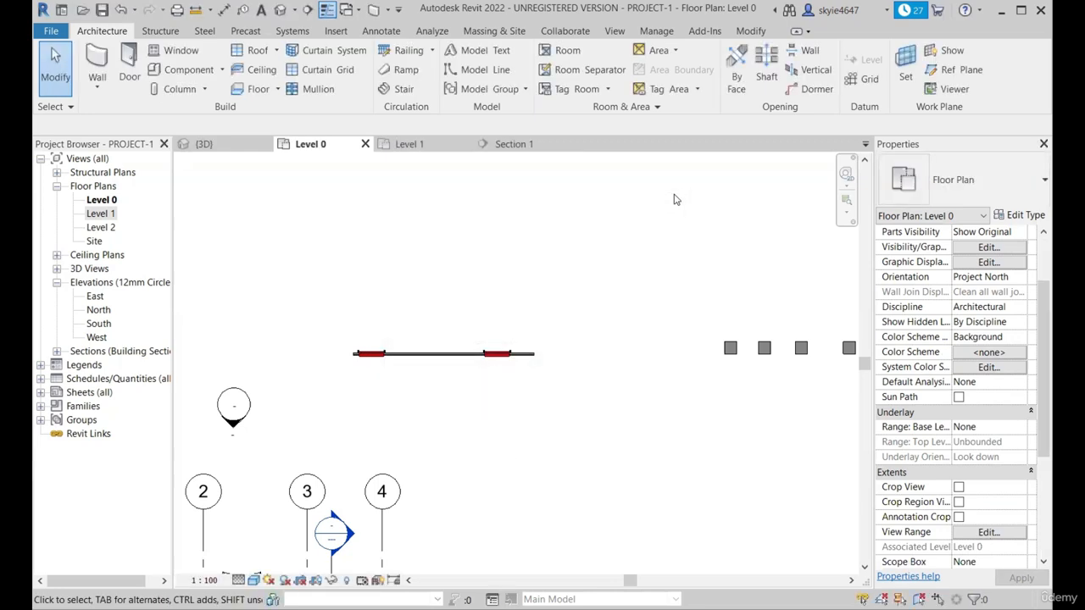
# - Open the Level 0 plan's View Range settings and examine the sample view range diagram and its key
pyautogui.click(987, 533)
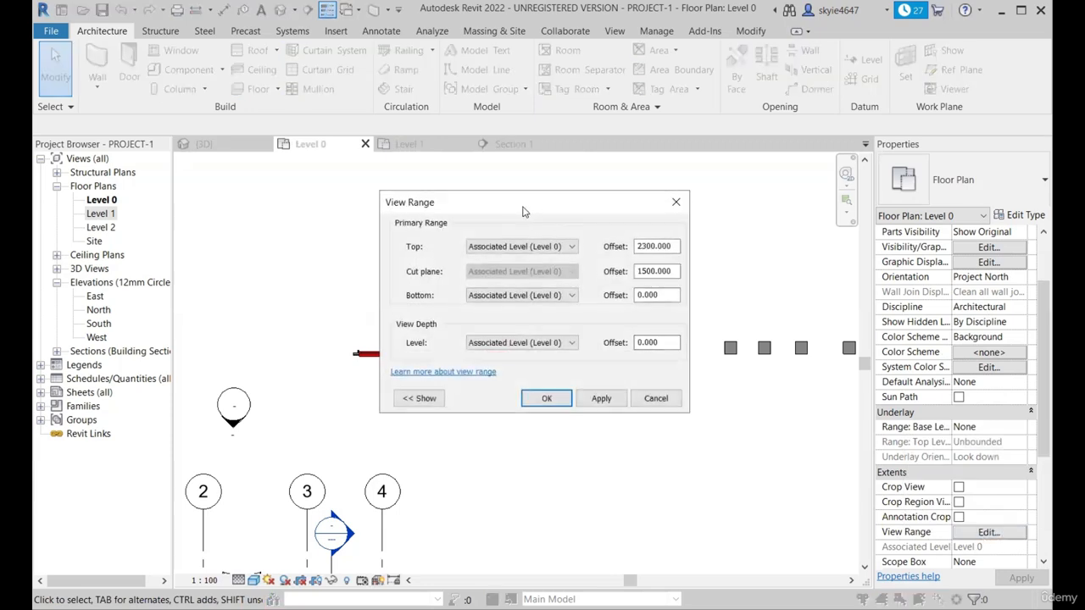
pyautogui.moveTo(503, 210); pyautogui.dragTo(607, 212)
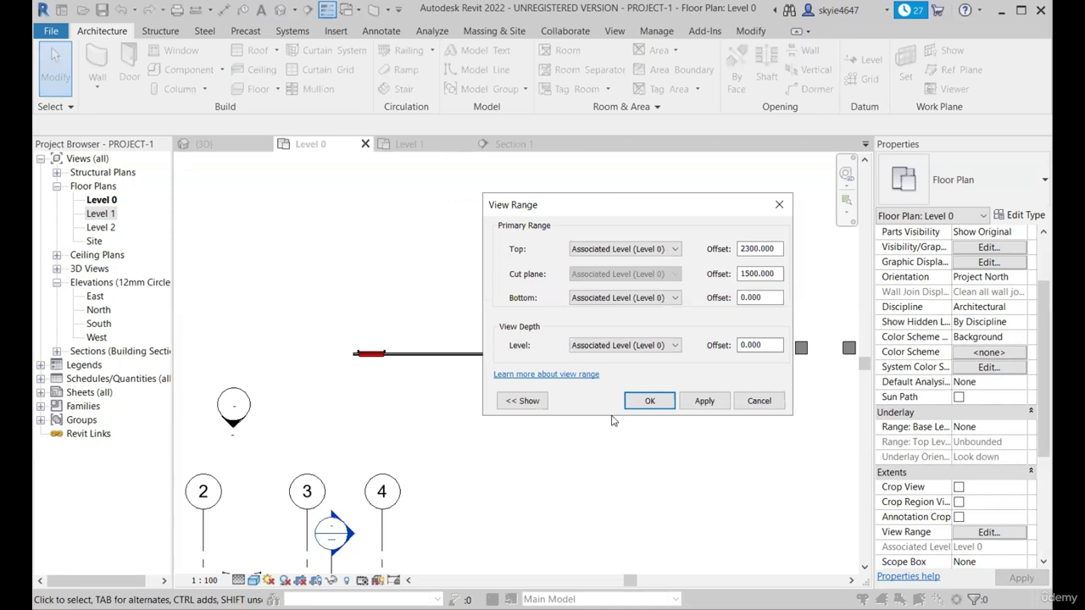
pyautogui.click(525, 401)
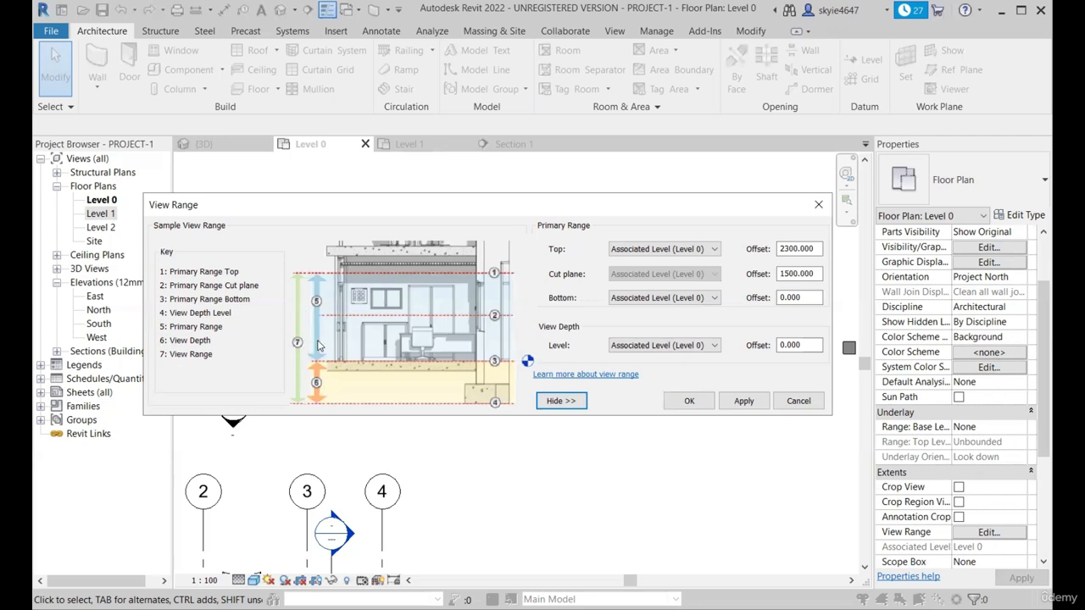
pyautogui.click(561, 401)
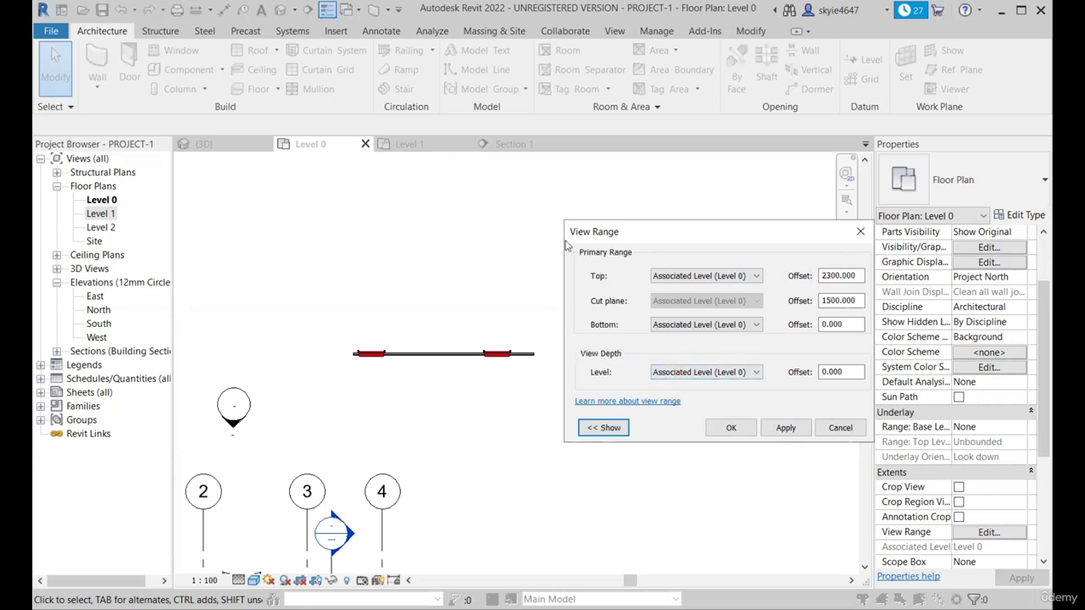
# - Review the level options and offsets for Top, Cut plane, Bottom and View Depth, and close the View Range settings
pyautogui.click(702, 276)
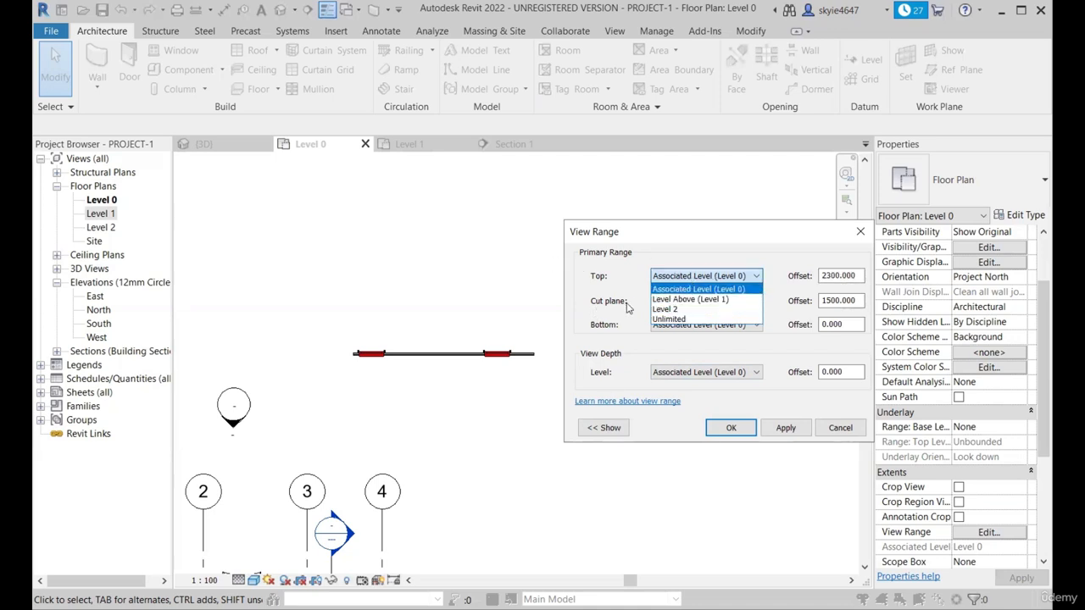
pyautogui.click(587, 300)
pyautogui.moveTo(859, 300); pyautogui.dragTo(822, 298)
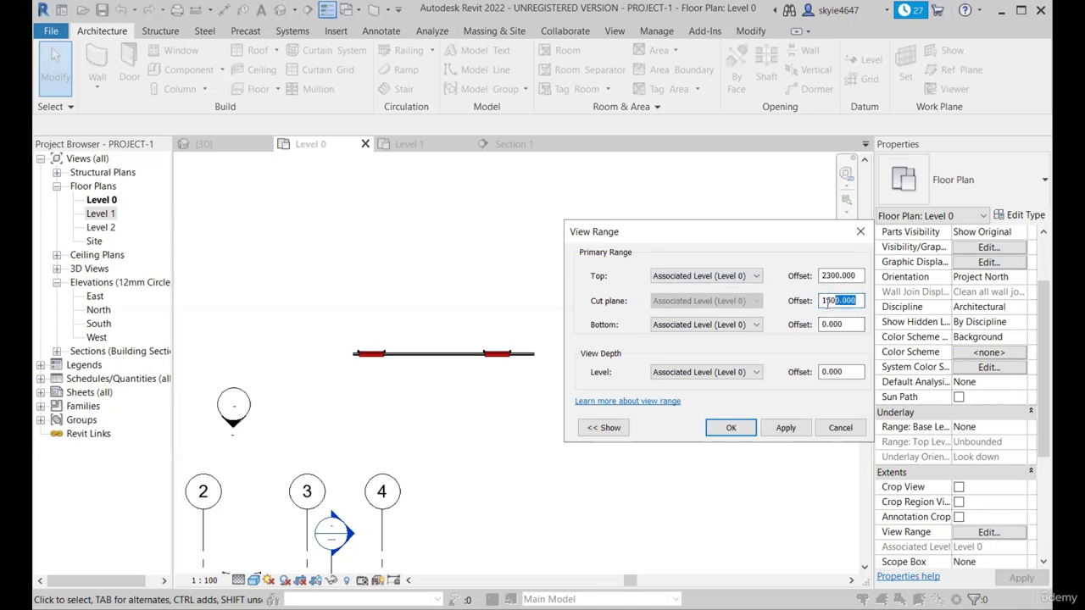
pyautogui.doubleClick(826, 301)
pyautogui.click(685, 325)
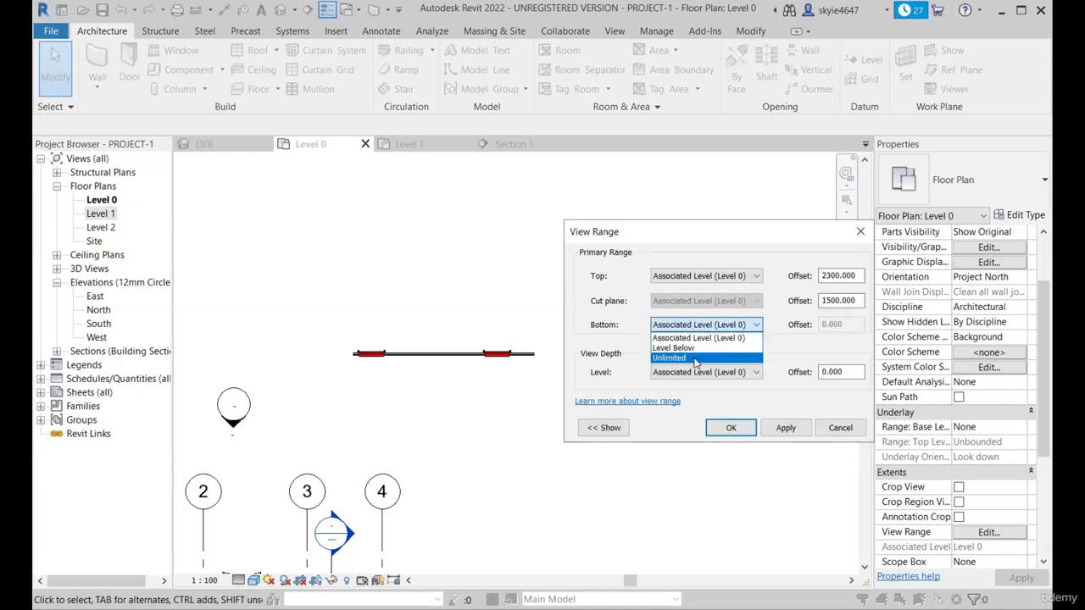
pyautogui.click(623, 345)
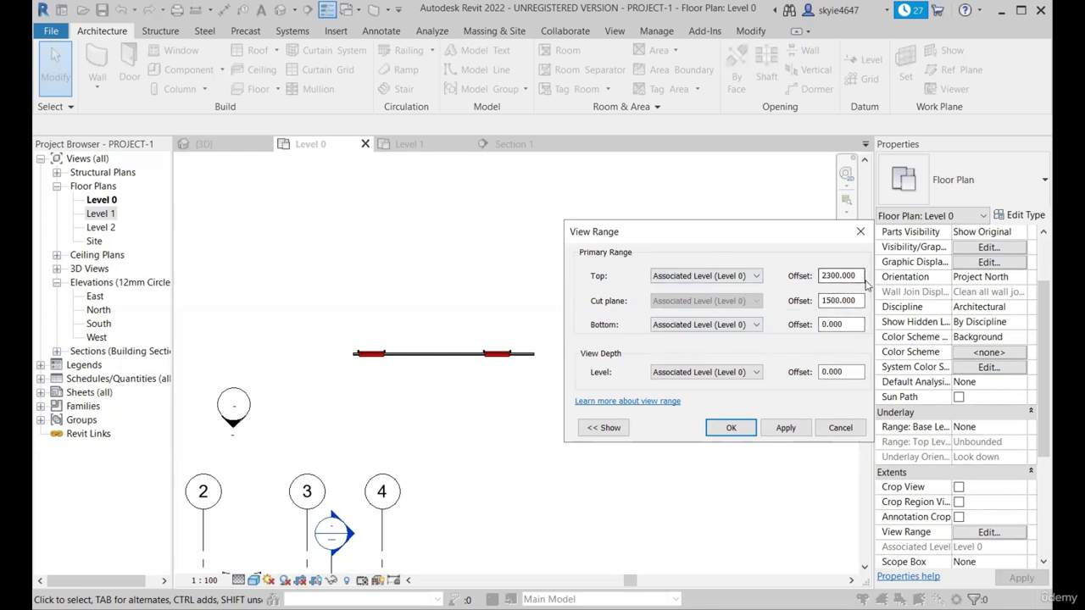
pyautogui.click(746, 326)
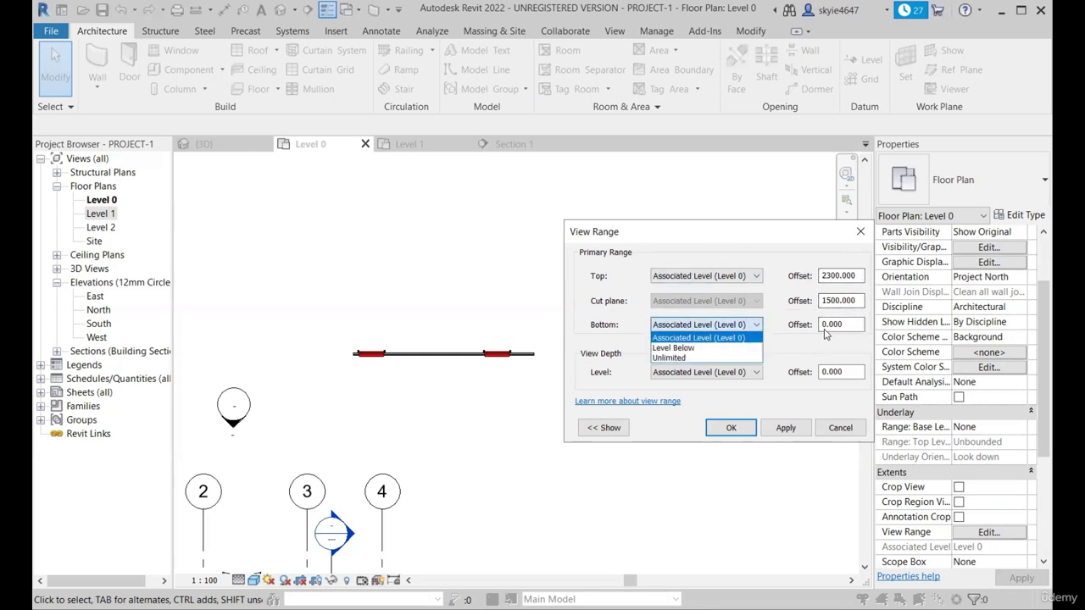
pyautogui.click(853, 326)
pyautogui.moveTo(852, 326); pyautogui.dragTo(810, 330)
pyautogui.moveTo(856, 303); pyautogui.dragTo(812, 277)
pyautogui.moveTo(854, 325); pyautogui.dragTo(809, 327)
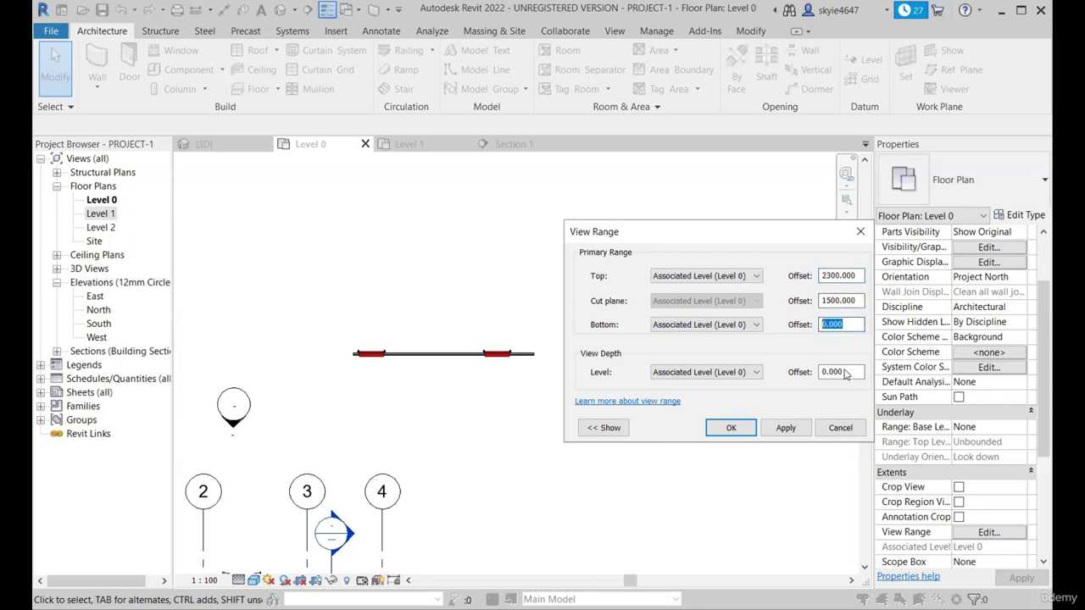
pyautogui.moveTo(852, 373); pyautogui.dragTo(811, 375)
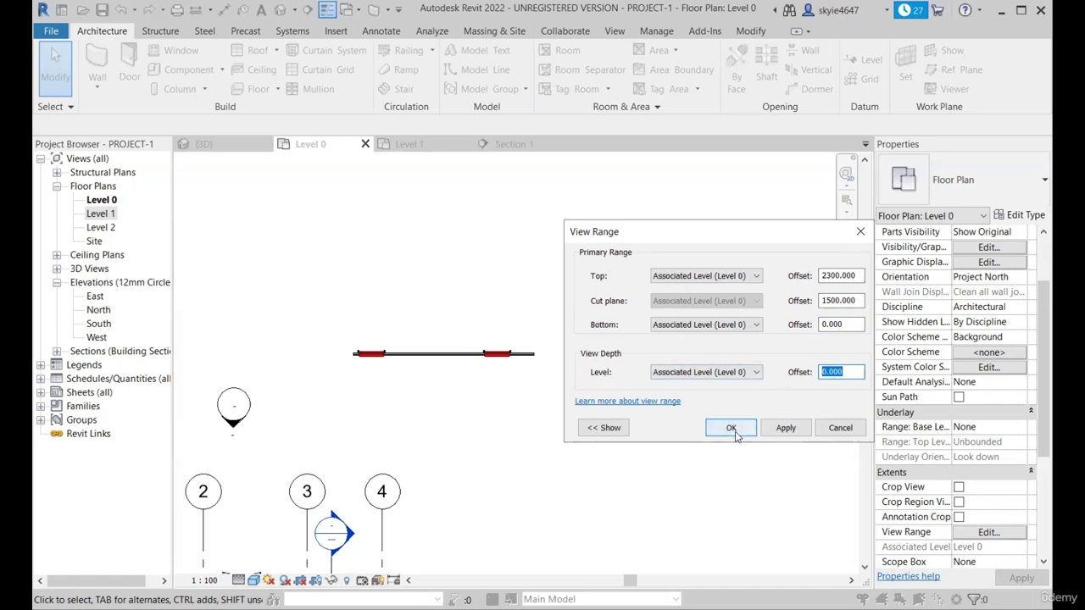
pyautogui.click(731, 427)
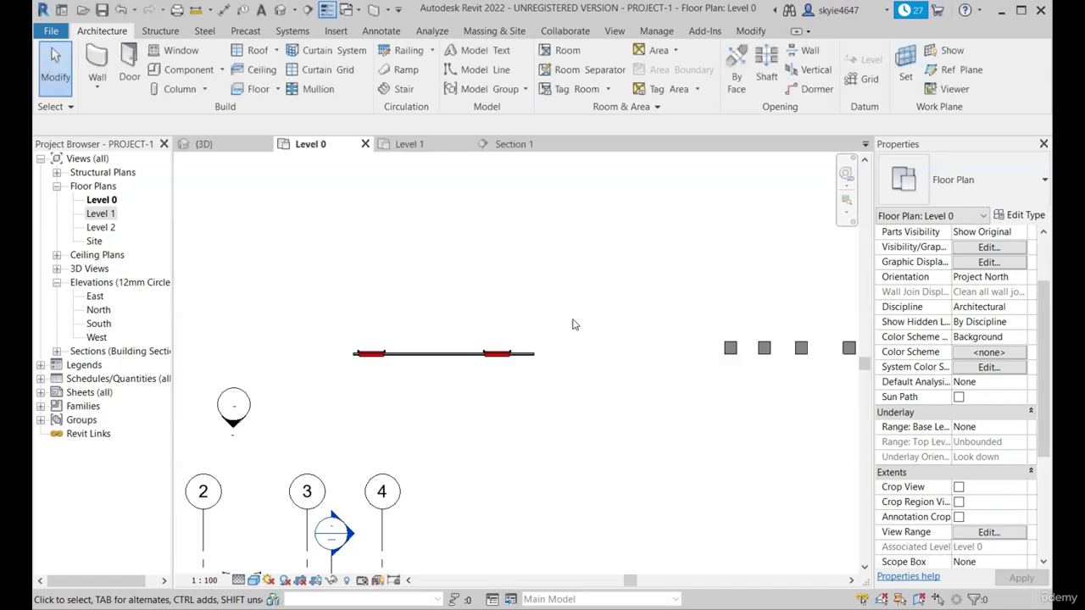
# - In the 3D view, examine the lower and upper walls and their windows in relation to Levels 0, 1 and 2
pyautogui.click(230, 146)
pyautogui.keyDown('shift'); pyautogui.moveTo(457, 413); pyautogui.dragTo(534, 408, button='middle'); pyautogui.keyUp('shift')
pyautogui.scroll(5, 533, 252)
pyautogui.scroll(-1, 534, 252)
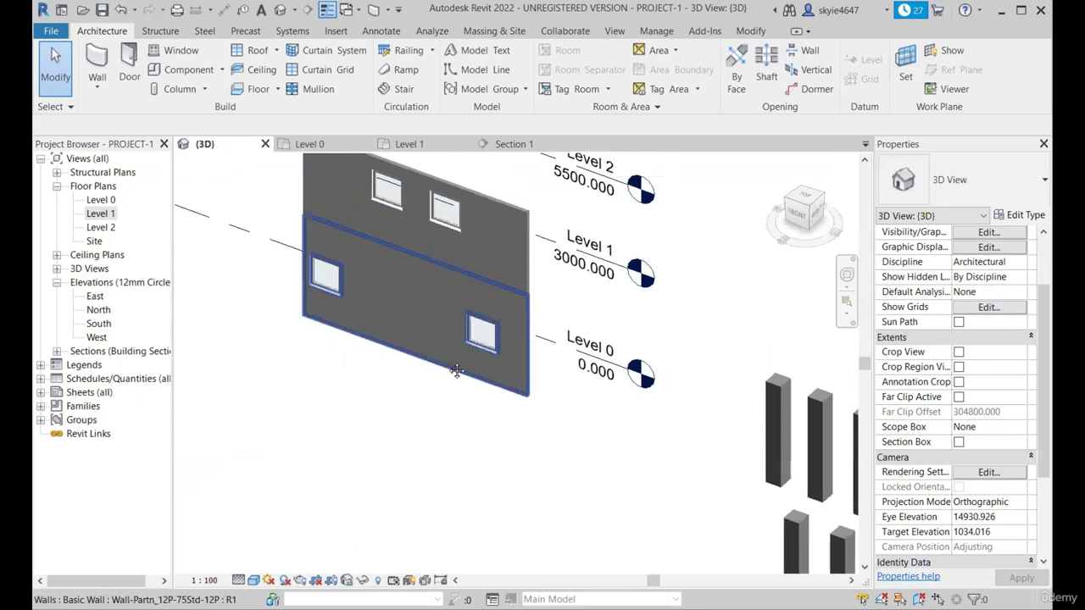
pyautogui.click(533, 252)
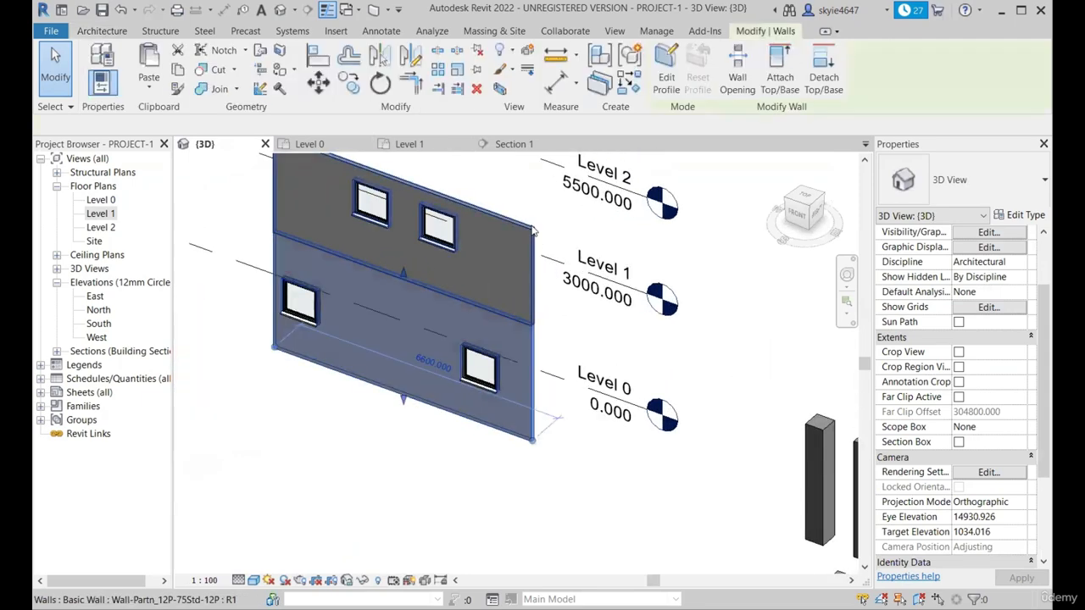
pyautogui.keyDown('shift'); pyautogui.moveTo(534, 254); pyautogui.dragTo(598, 341, button='middle'); pyautogui.keyUp('shift')
pyautogui.scroll(2, 531, 408)
pyautogui.click(532, 411)
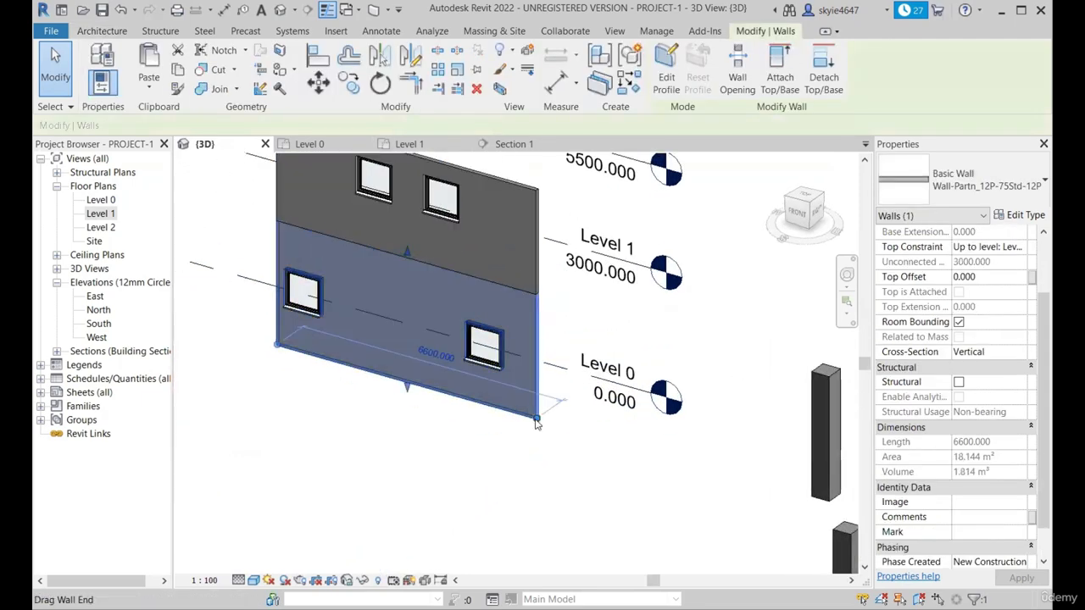
pyautogui.scroll(-2, 541, 307)
pyautogui.click(537, 303)
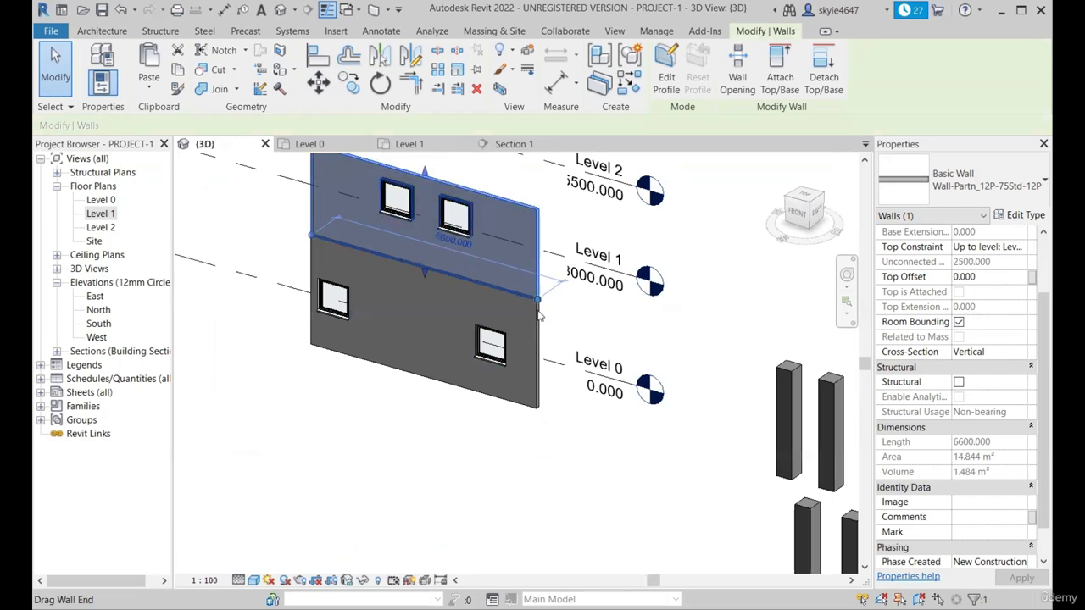
pyautogui.keyDown('shift'); pyautogui.moveTo(538, 303); pyautogui.dragTo(549, 377, button='middle'); pyautogui.keyUp('shift')
pyautogui.keyDown('shift'); pyautogui.moveTo(480, 410); pyautogui.dragTo(517, 413, button='middle'); pyautogui.keyUp('shift')
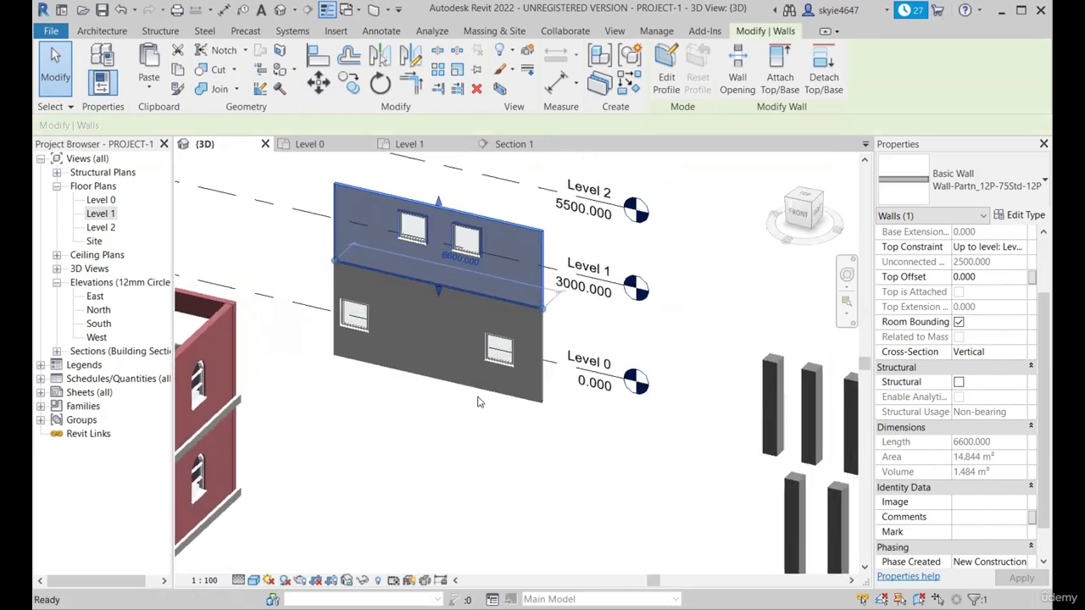
pyautogui.scroll(2, 447, 381)
pyautogui.click(450, 384)
pyautogui.scroll(-2, 456, 388)
pyautogui.click(458, 391)
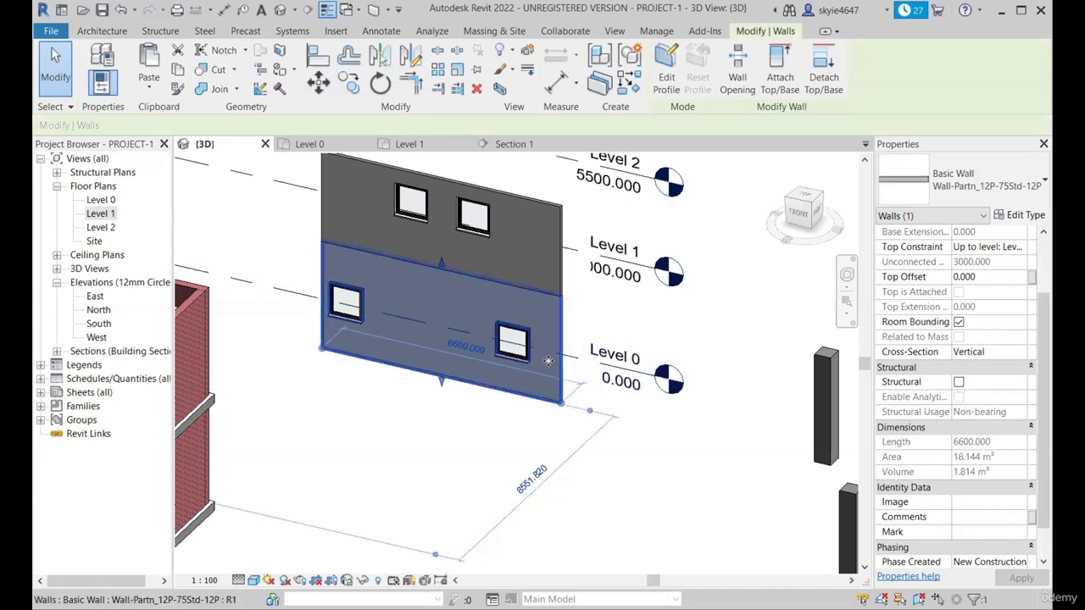
pyautogui.scroll(-3, 467, 375)
pyautogui.scroll(4, 443, 279)
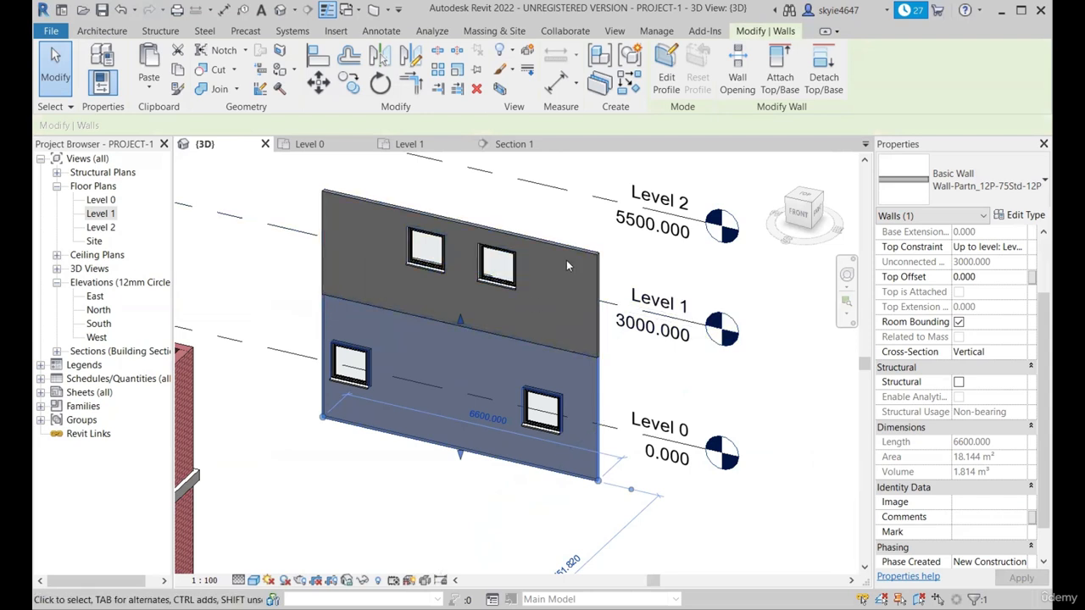
# - Return to the Level 0 floor plan and inspect how the wall and its two windows are shown there
pyautogui.click(311, 146)
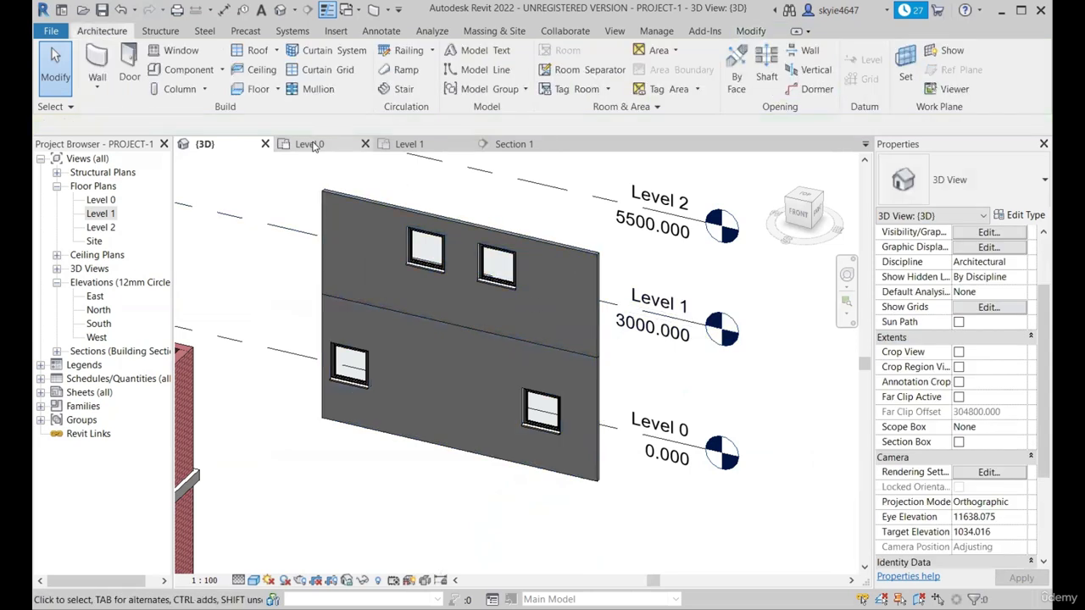
pyautogui.click(312, 146)
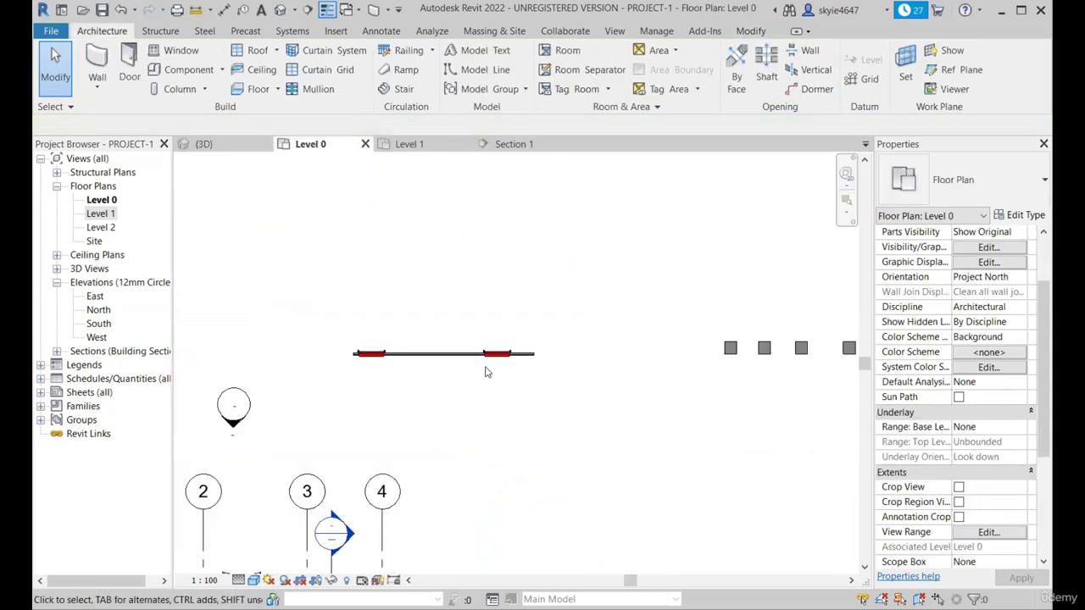
pyautogui.scroll(2, 346, 380)
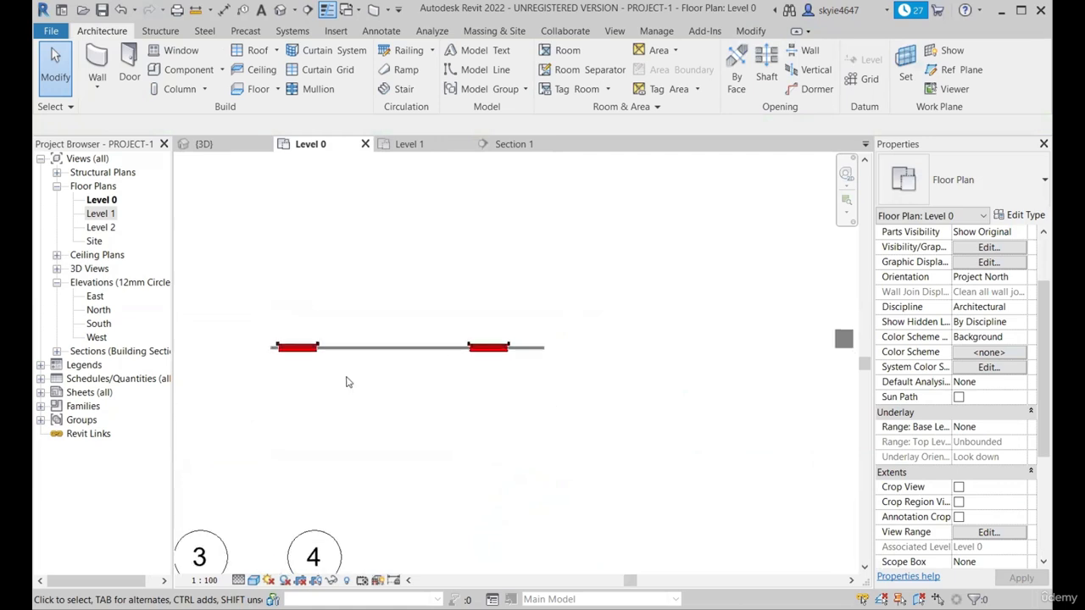
pyautogui.scroll(1, 219, 348)
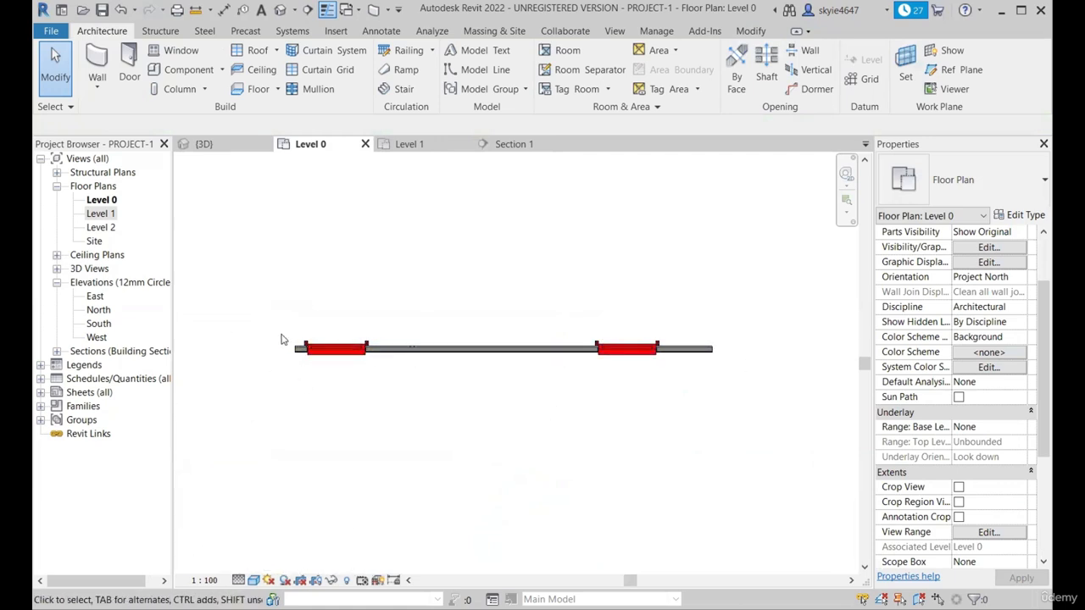
pyautogui.click(500, 349)
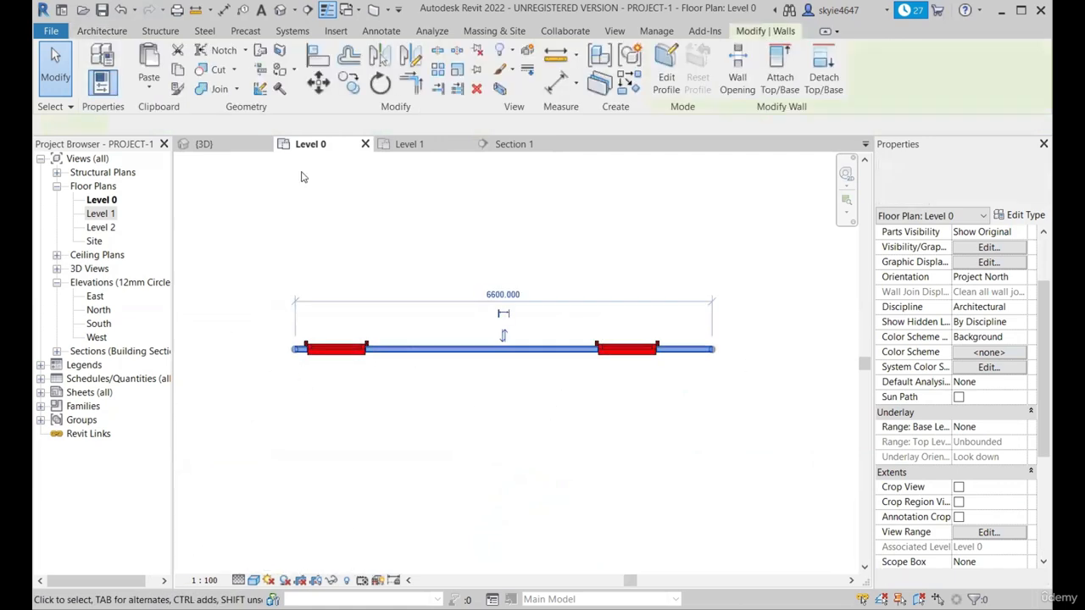
pyautogui.click(366, 430)
pyautogui.click(352, 354)
pyautogui.click(649, 349)
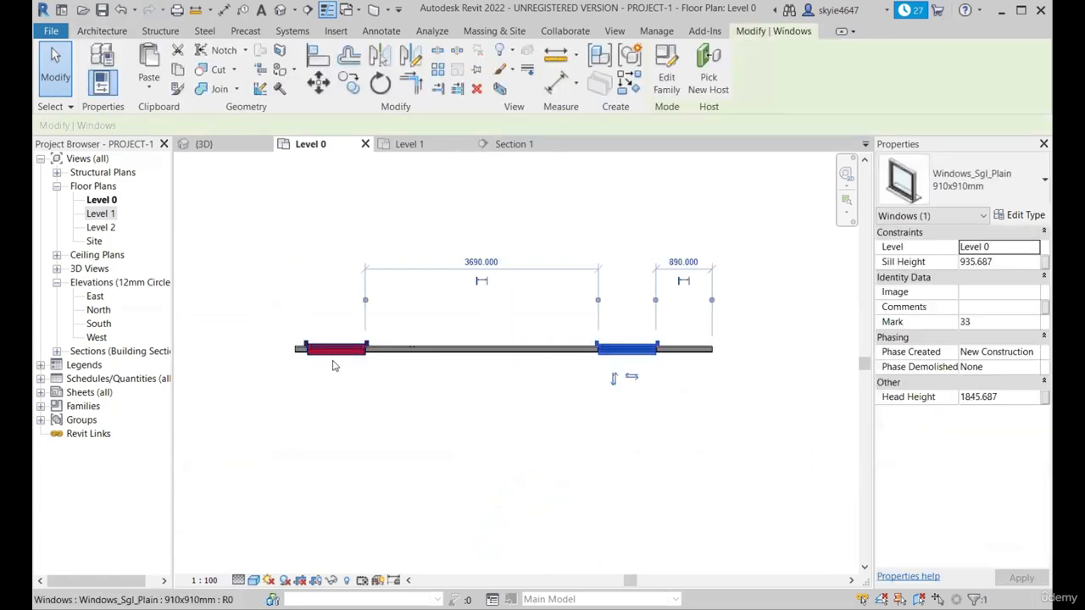
pyautogui.click(548, 378)
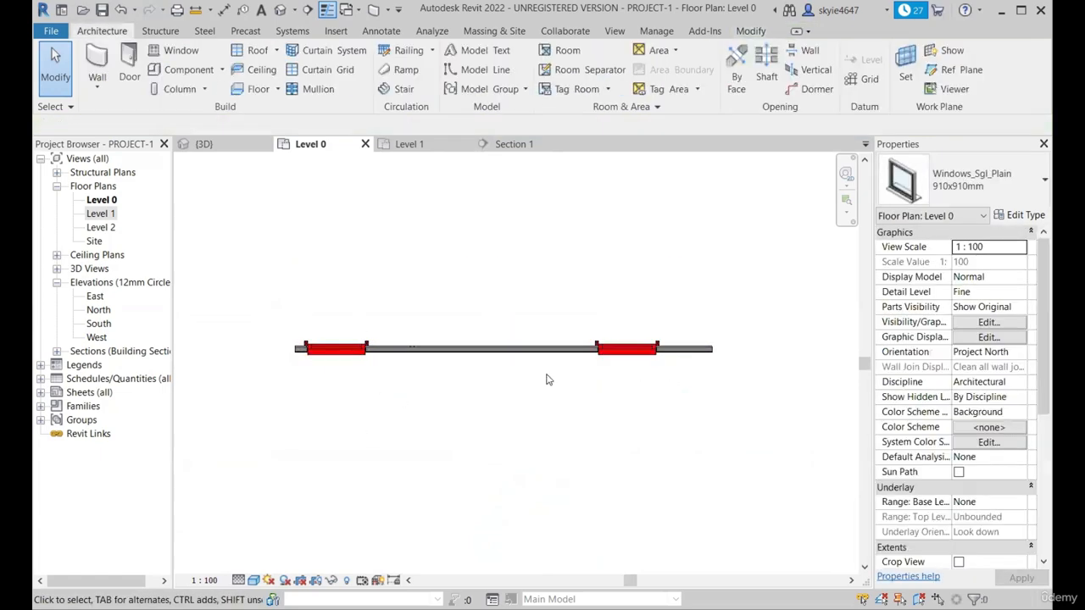
# - Compare the lower and upper windows in the 3D view with the windows shown in the Level 0 floor plan
pyautogui.click(203, 143)
pyautogui.click(359, 366)
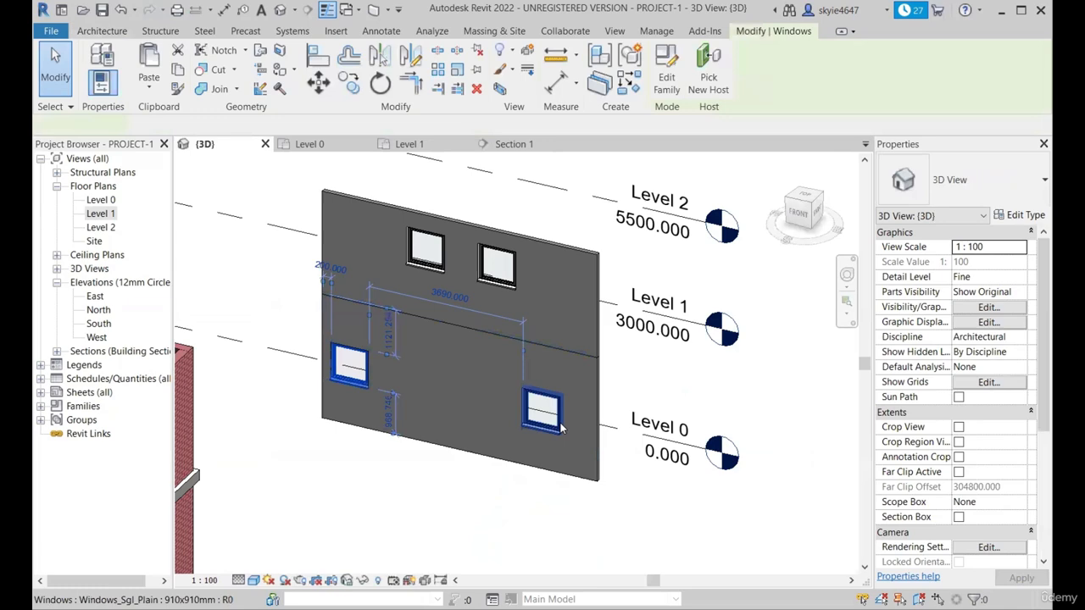
pyautogui.click(386, 239)
pyautogui.click(331, 146)
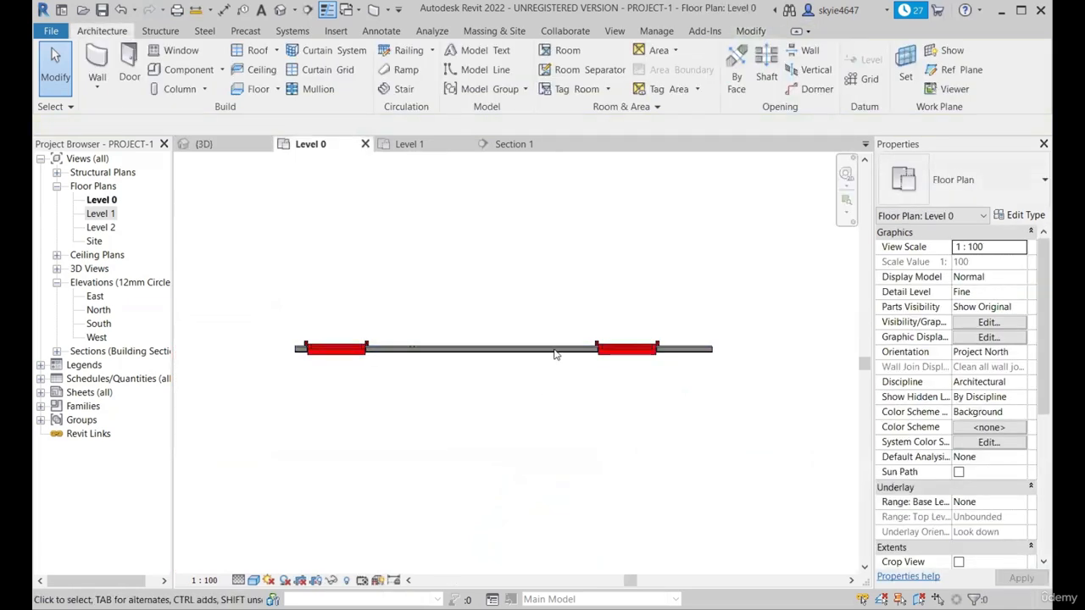
pyautogui.click(203, 144)
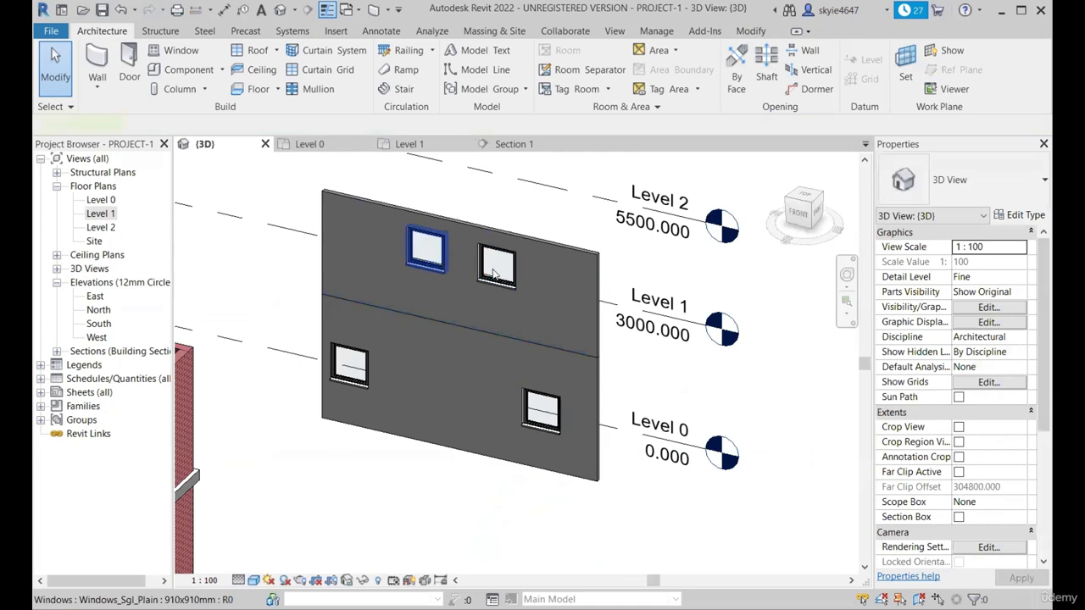
pyautogui.click(500, 270)
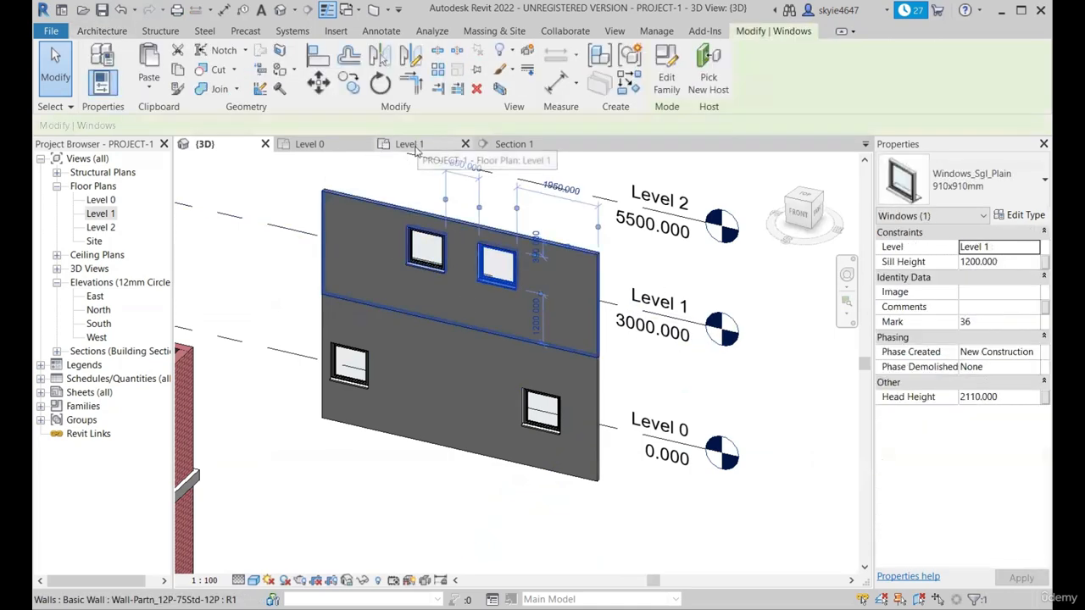
pyautogui.click(333, 144)
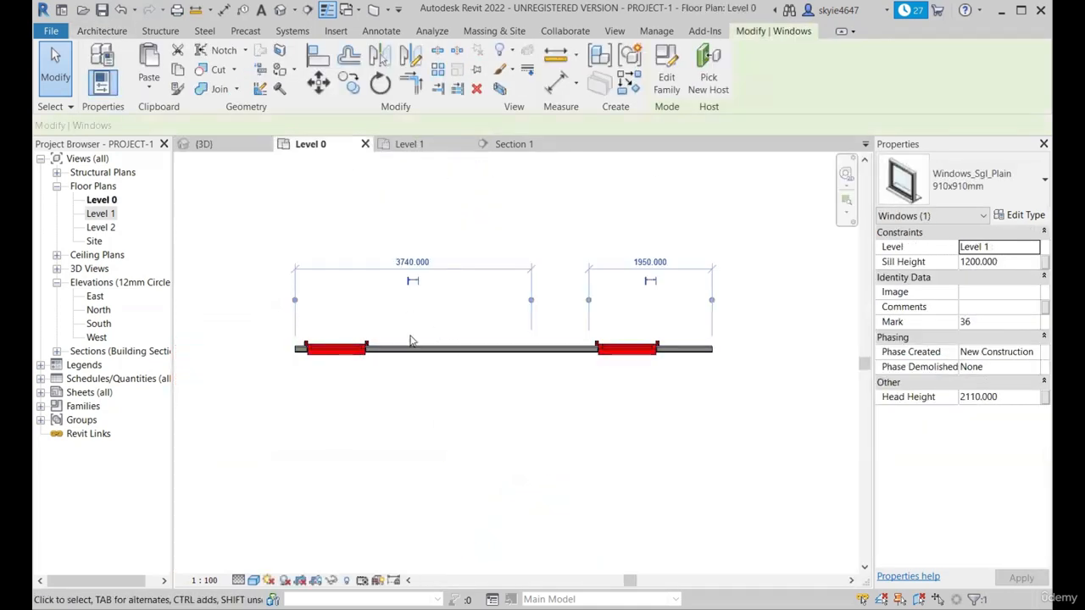
pyautogui.click(529, 377)
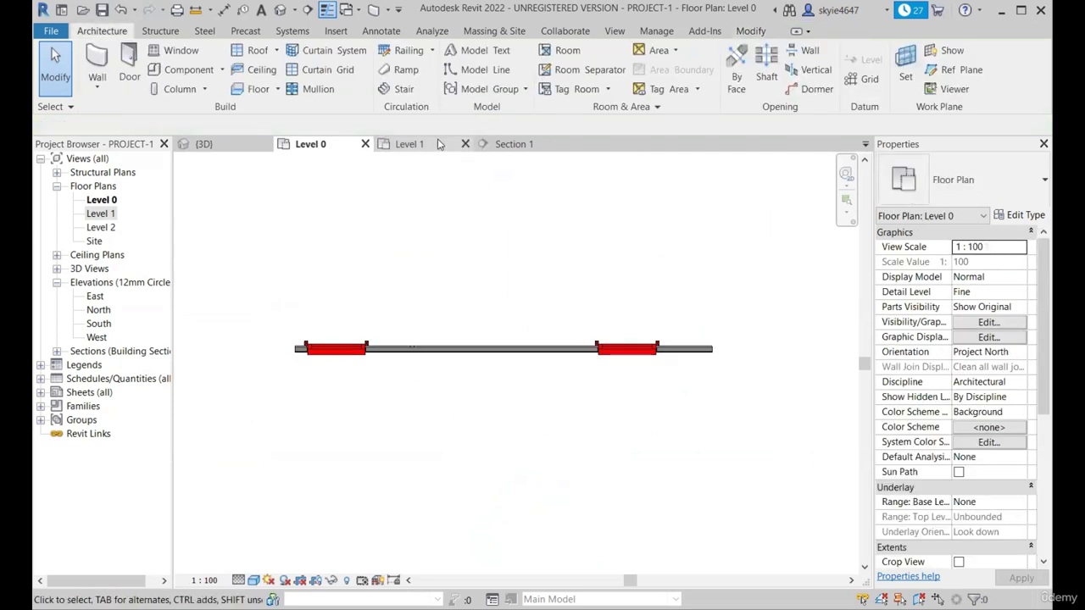
# - Inspect the wall and windows in the Level 1 floor plan, and return to the Level 0 plan
pyautogui.click(409, 144)
pyautogui.scroll(2, 503, 320)
pyautogui.scroll(-1, 503, 319)
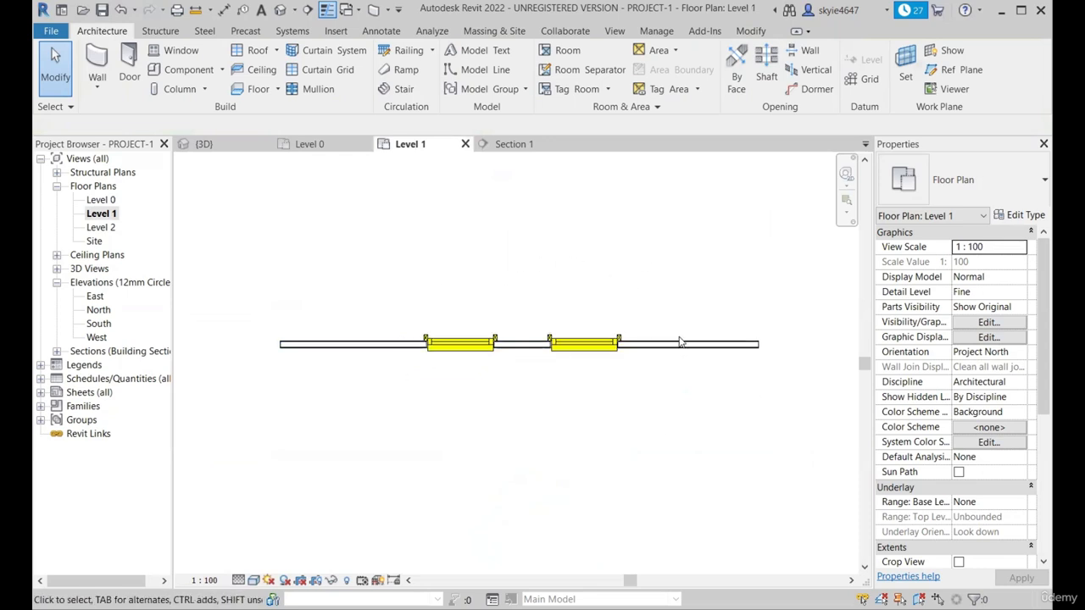
pyautogui.click(335, 144)
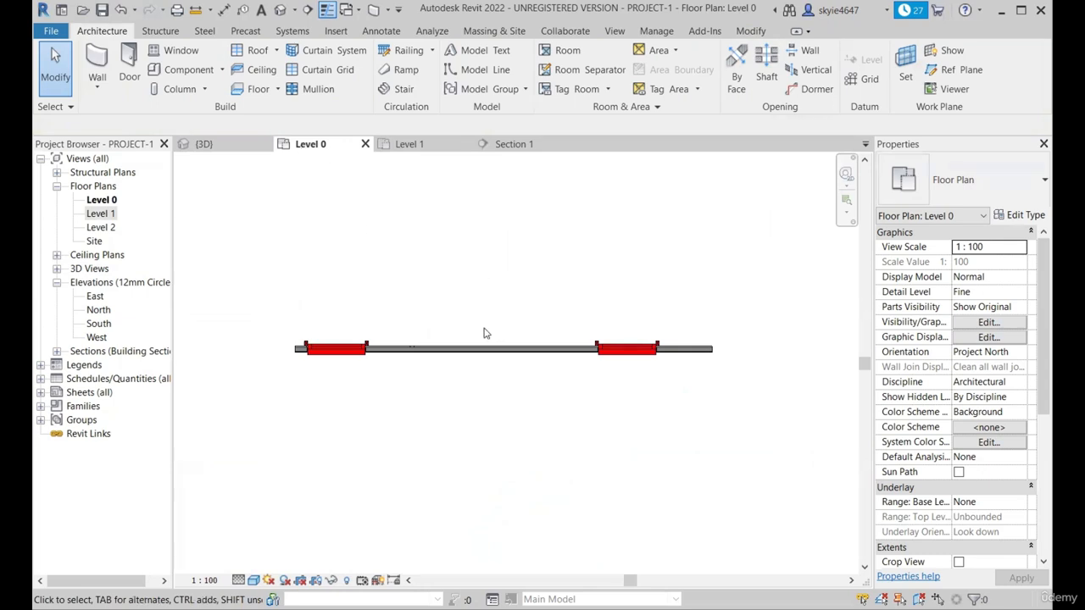
# - Draw a horizontal building section below the wall with the two red windows, facing the wall, and open its section view
pyautogui.scroll(-1, 489, 310)
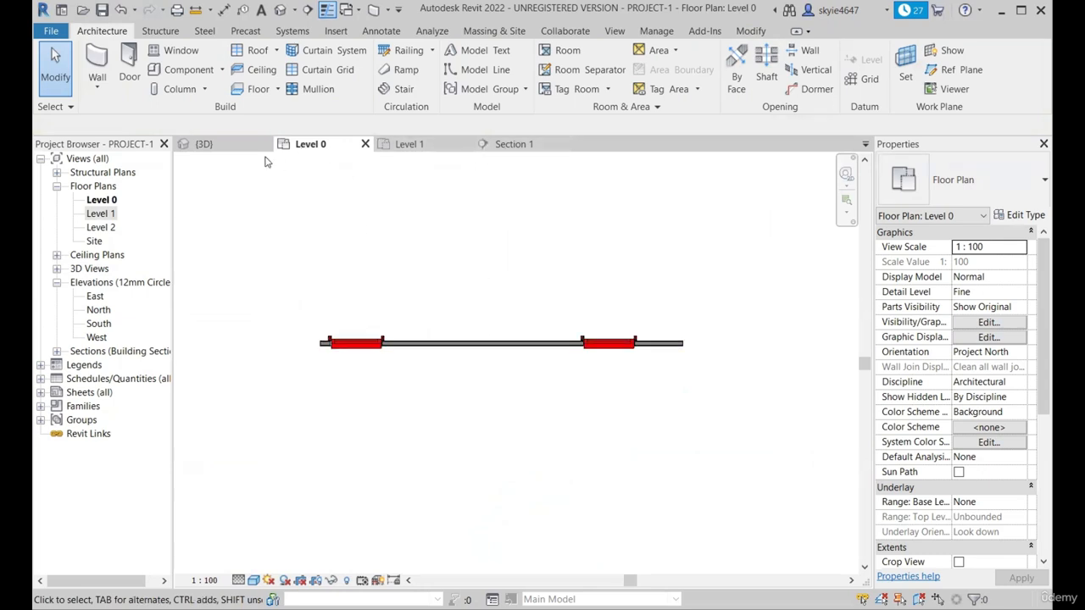
pyautogui.scroll(-3, 405, 327)
pyautogui.click(308, 9)
pyautogui.scroll(-2, 288, 339)
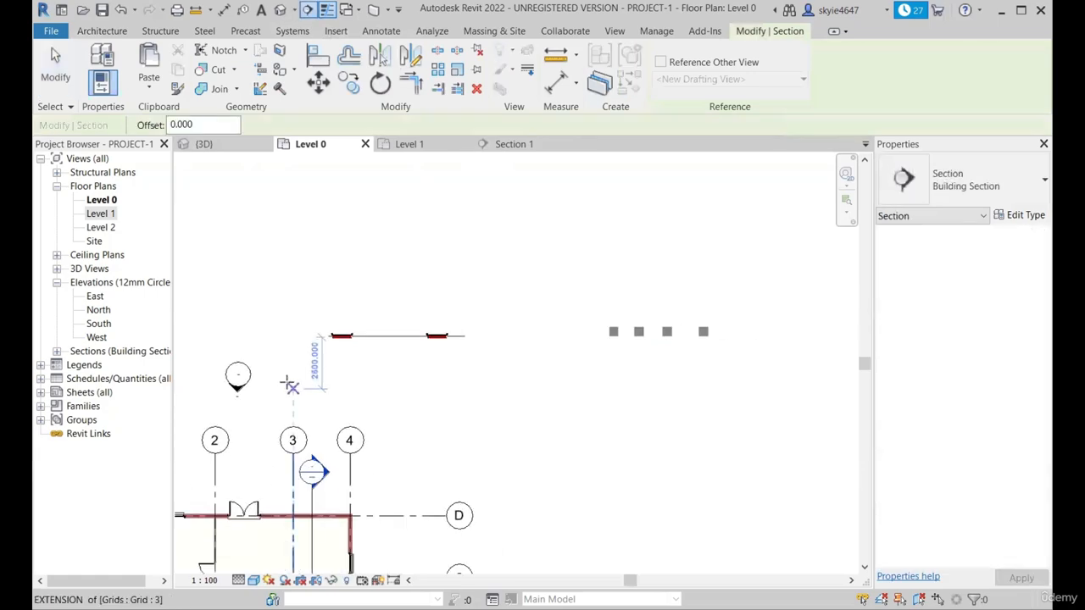
pyautogui.click(280, 364)
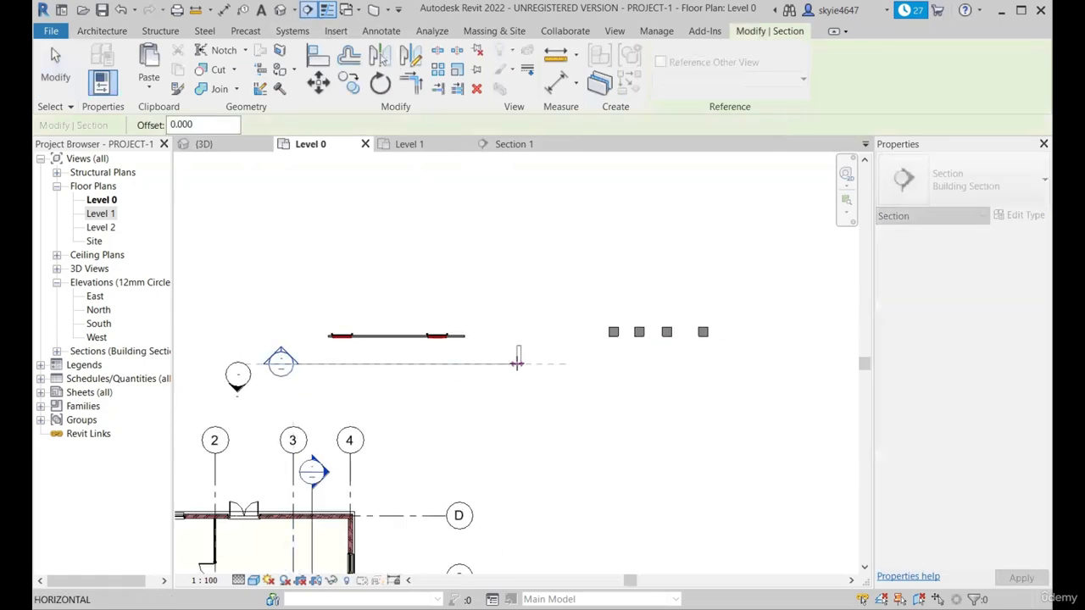
pyautogui.click(517, 363)
pyautogui.rightClick(444, 367)
pyautogui.click(508, 91)
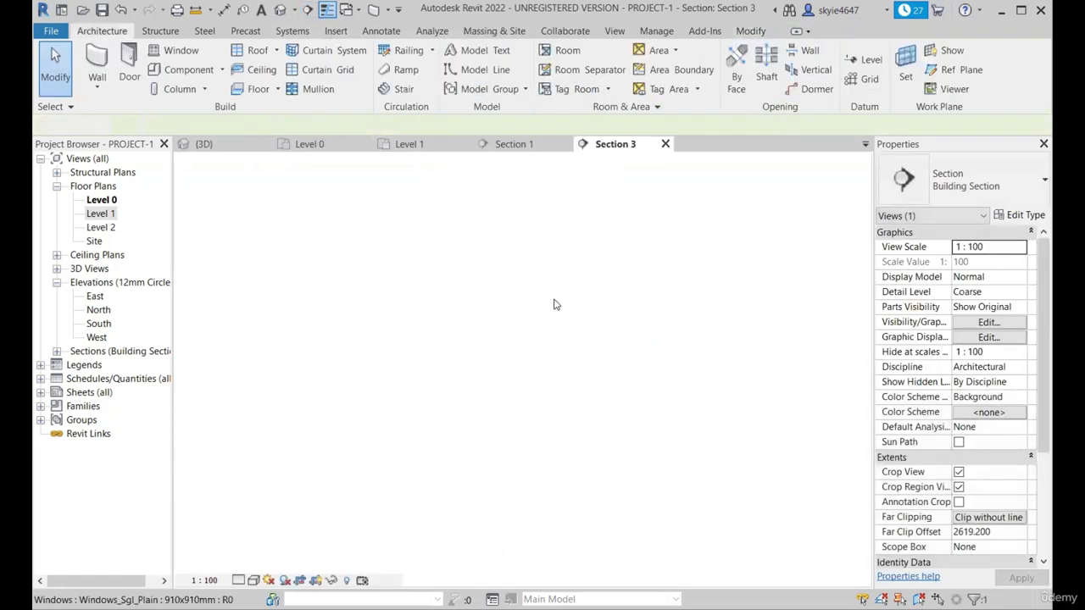
# - Capture the section's walls, windows and level markers with Snip & Sketch, and minimise the snip window
pyautogui.scroll(2, 355, 270)
pyautogui.scroll(-4, 428, 344)
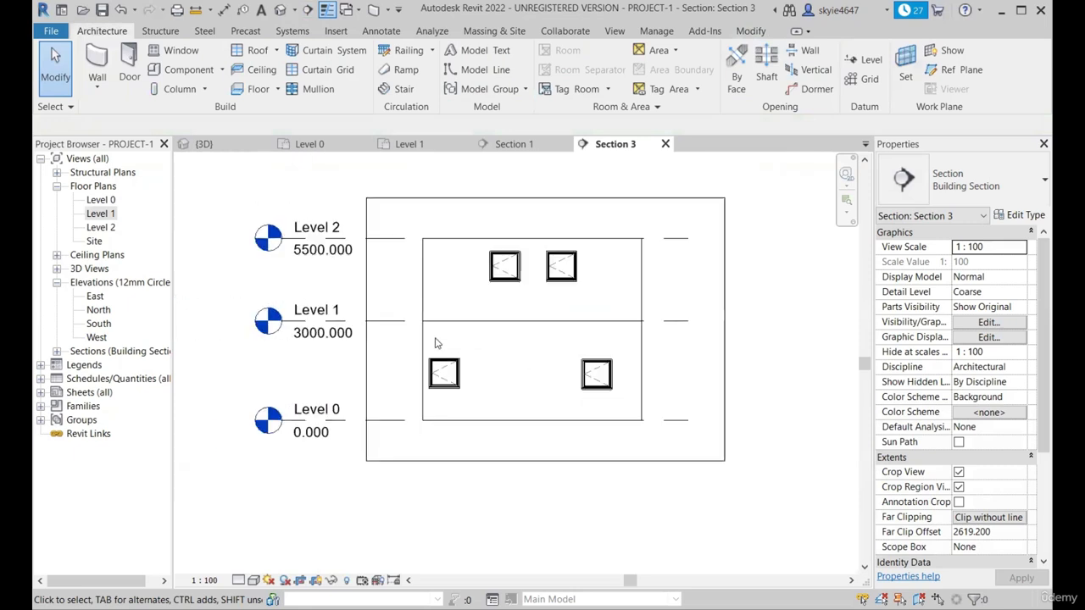
pyautogui.scroll(1, 425, 349)
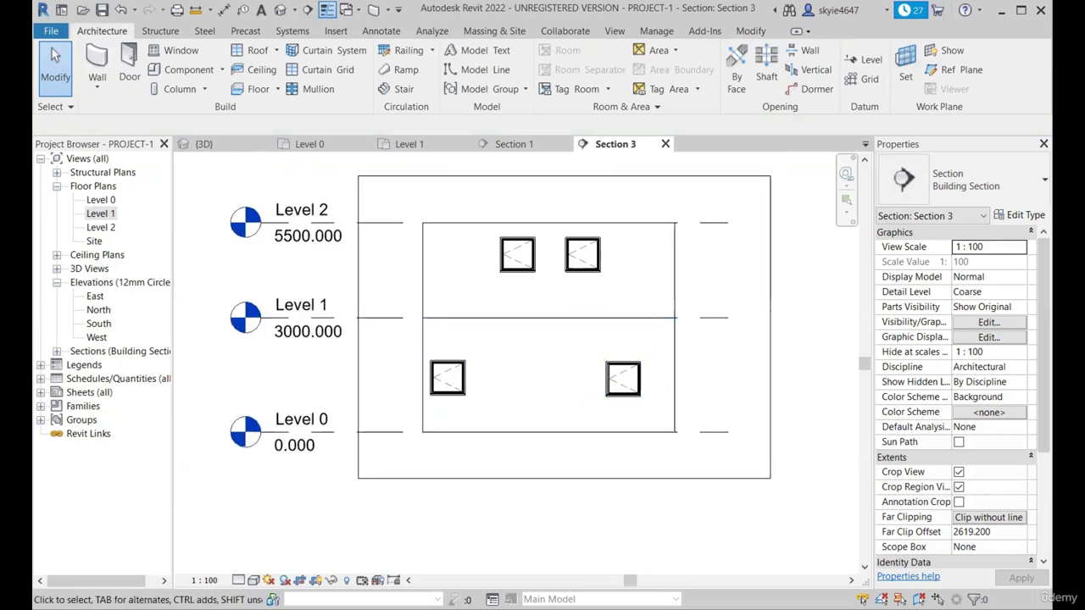
pyautogui.press('super')
pyautogui.write('snip')
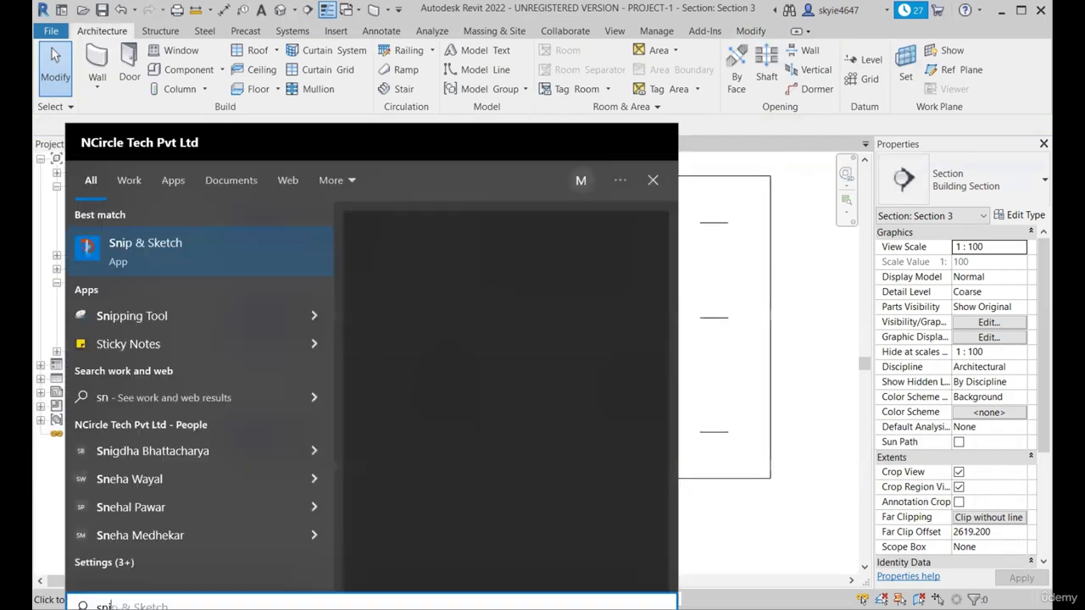
pyautogui.click(126, 247)
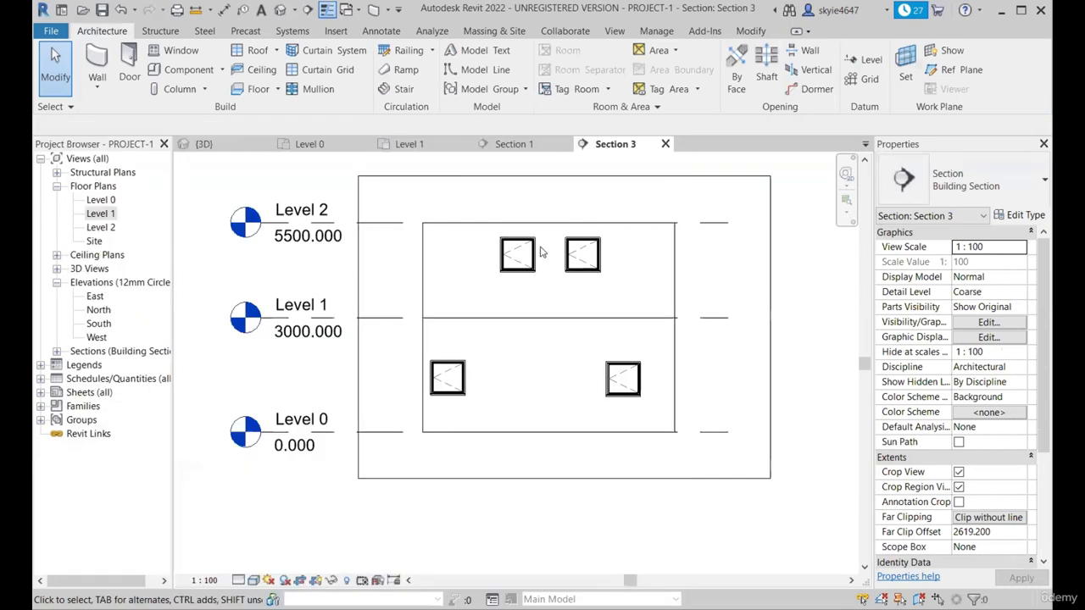
pyautogui.click(599, 54)
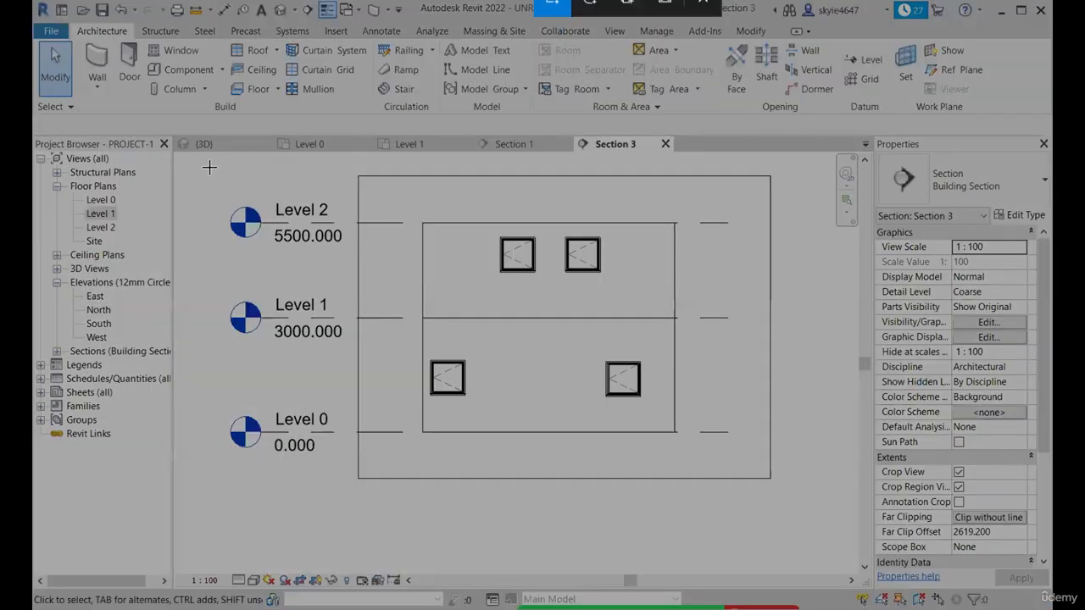
pyautogui.moveTo(209, 167)
pyautogui.mouseDown()
pyautogui.moveTo(673, 480)
pyautogui.moveTo(805, 516)
pyautogui.mouseUp()
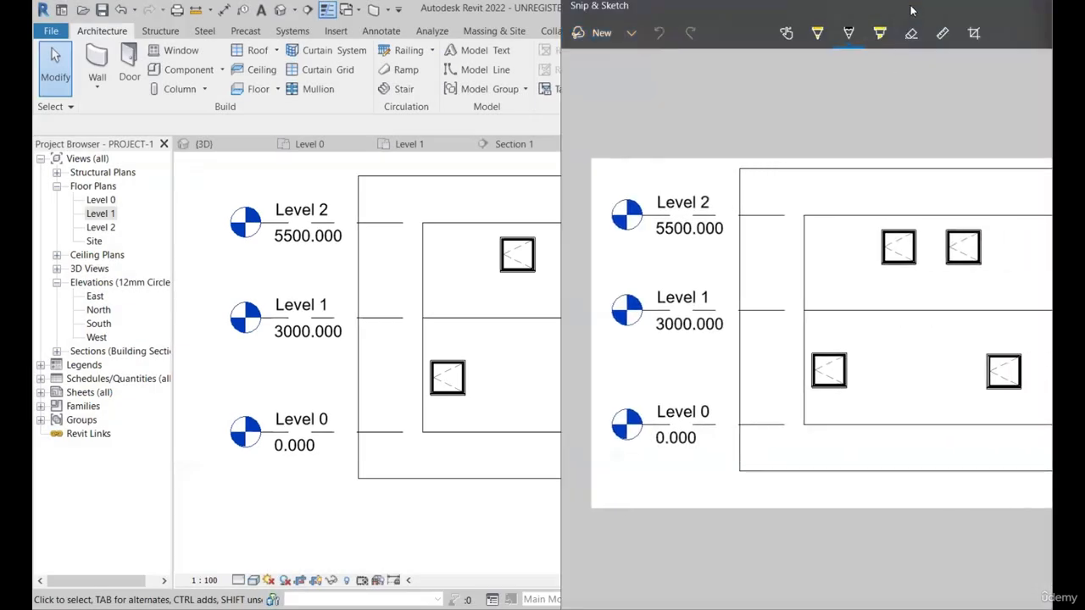
pyautogui.moveTo(910, 7); pyautogui.dragTo(475, 27)
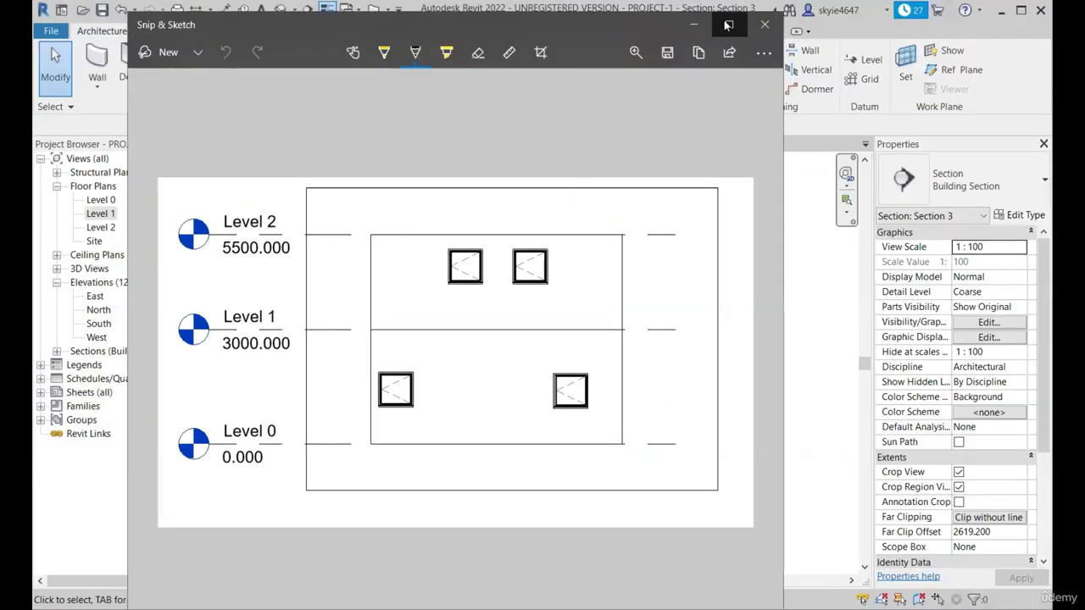
pyautogui.click(693, 25)
# - Reopen the View Range settings of the Level 0 floor plan and check the Top offset
pyautogui.click(312, 144)
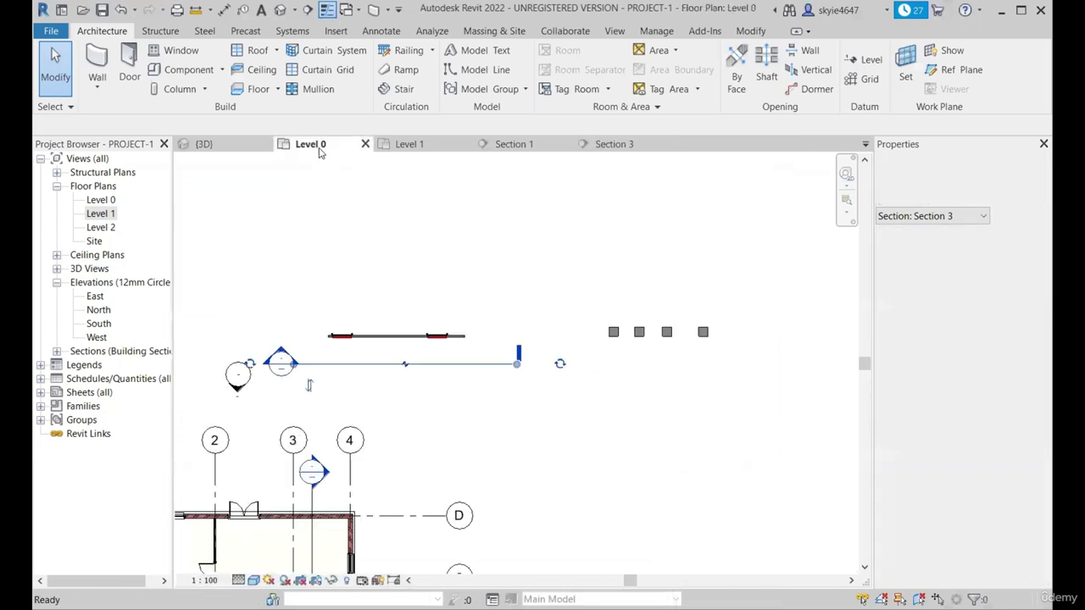
pyautogui.press('r')
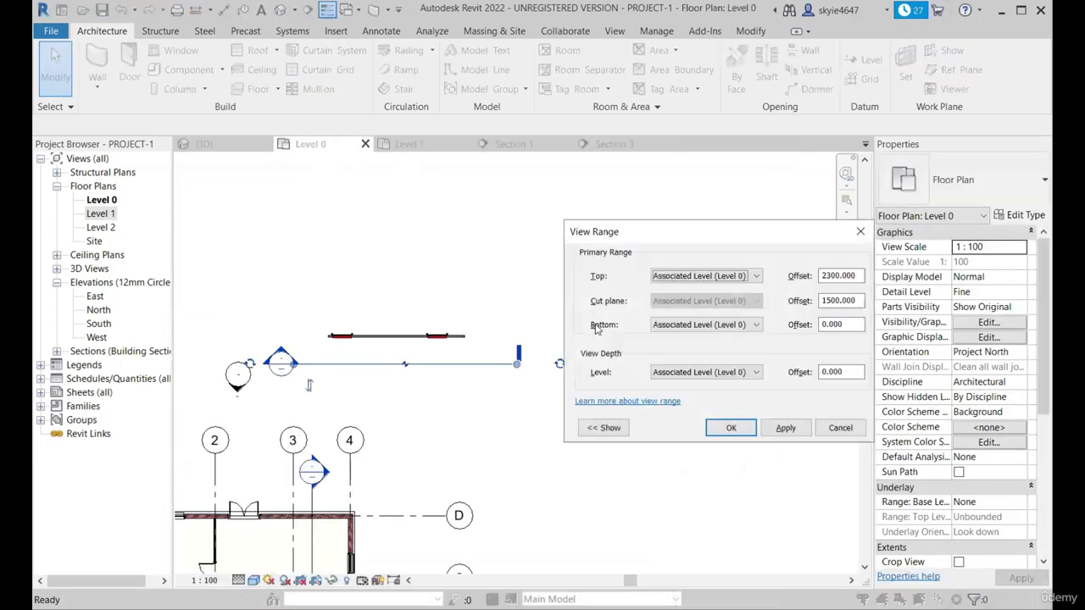
pyautogui.moveTo(697, 234); pyautogui.dragTo(596, 225)
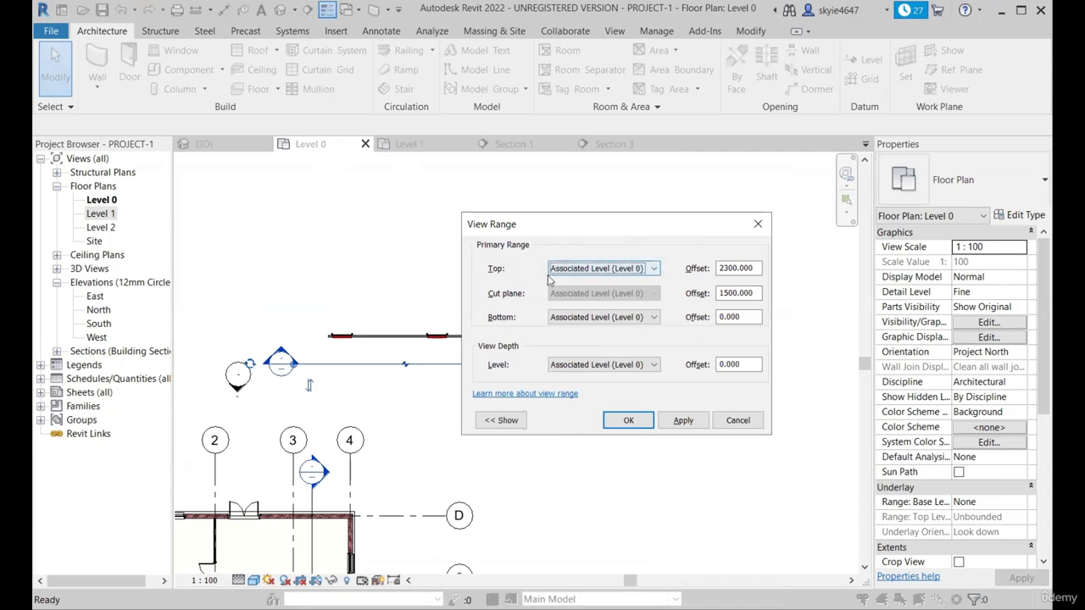
pyautogui.moveTo(750, 267); pyautogui.dragTo(706, 268)
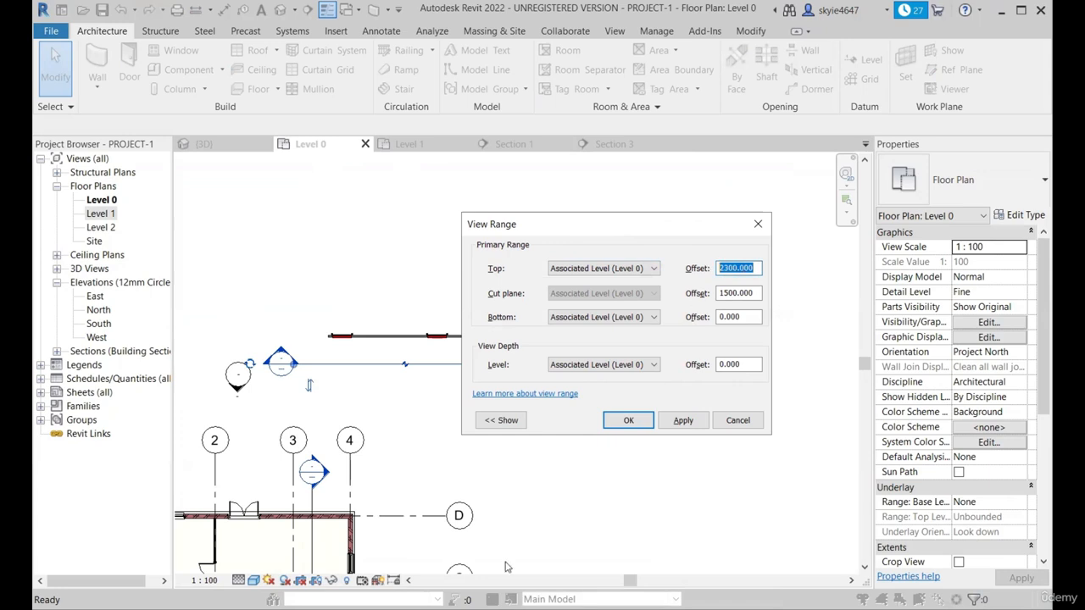
# - Switch to Snip & Sketch and mark the 2300 Top offset above Level 0 with a red pencil line, upward arrow and label
pyautogui.hotkey('alt', 'Tab')
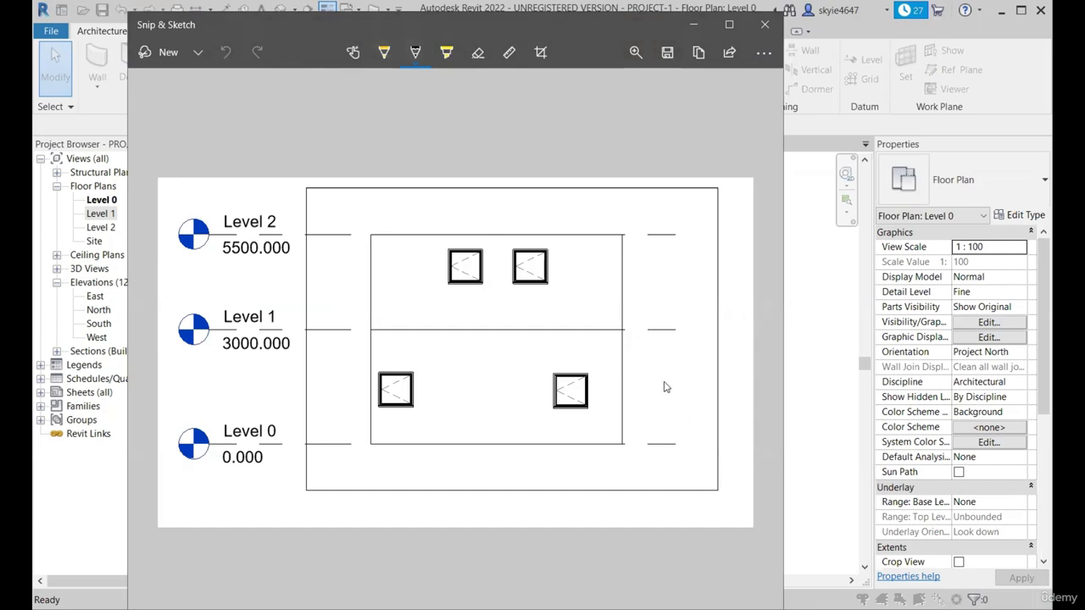
pyautogui.click(415, 52)
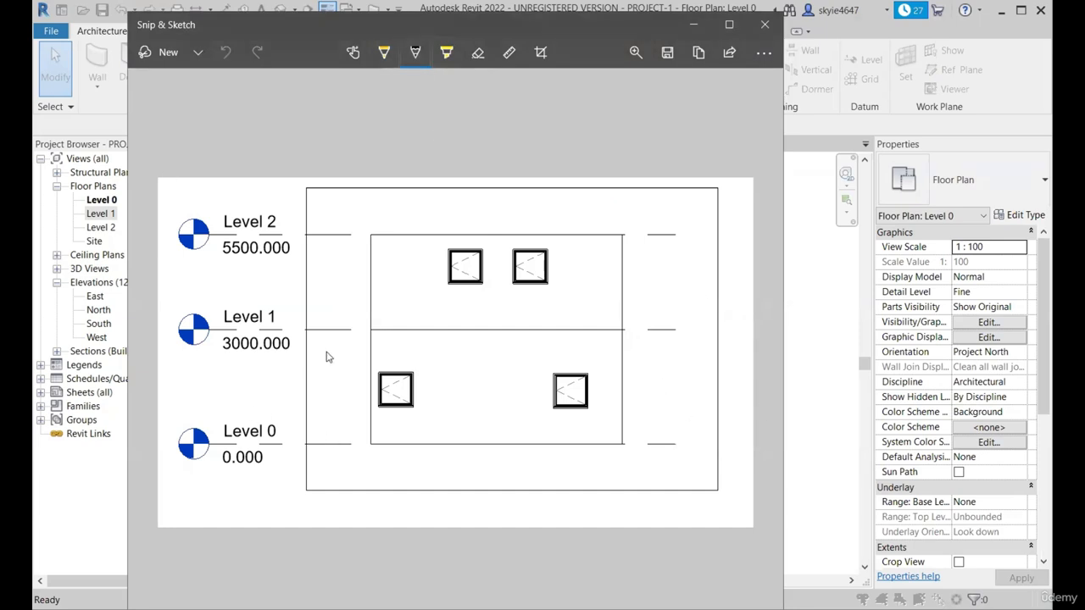
pyautogui.click(361, 170)
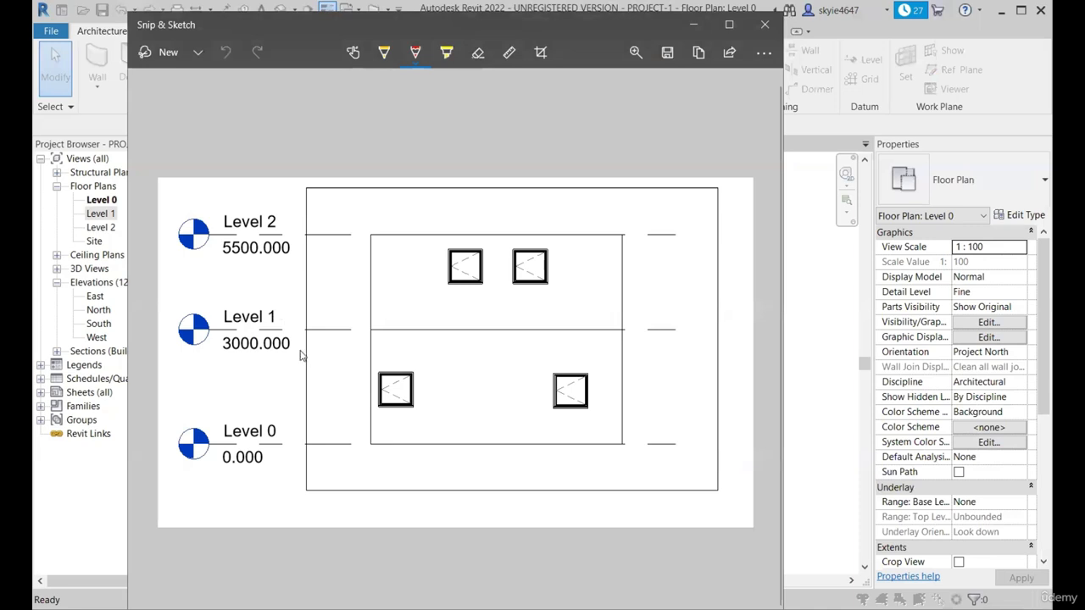
pyautogui.moveTo(313, 351)
pyautogui.mouseDown()
pyautogui.moveTo(669, 353)
pyautogui.moveTo(651, 442)
pyautogui.mouseUp()
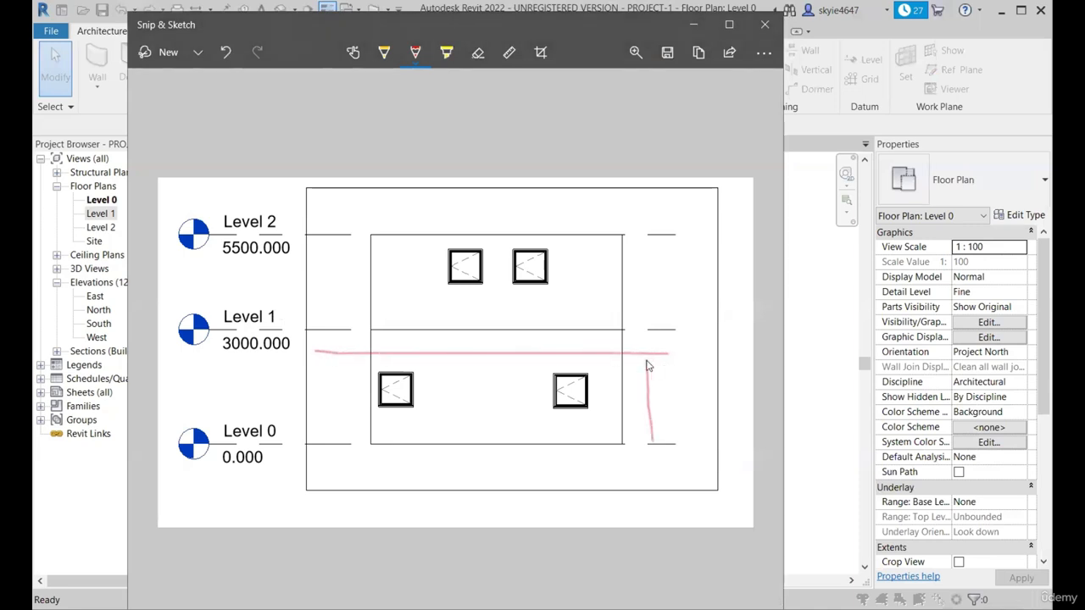
pyautogui.moveTo(648, 363)
pyautogui.mouseDown()
pyautogui.moveTo(670, 378)
pyautogui.moveTo(694, 373)
pyautogui.mouseUp()
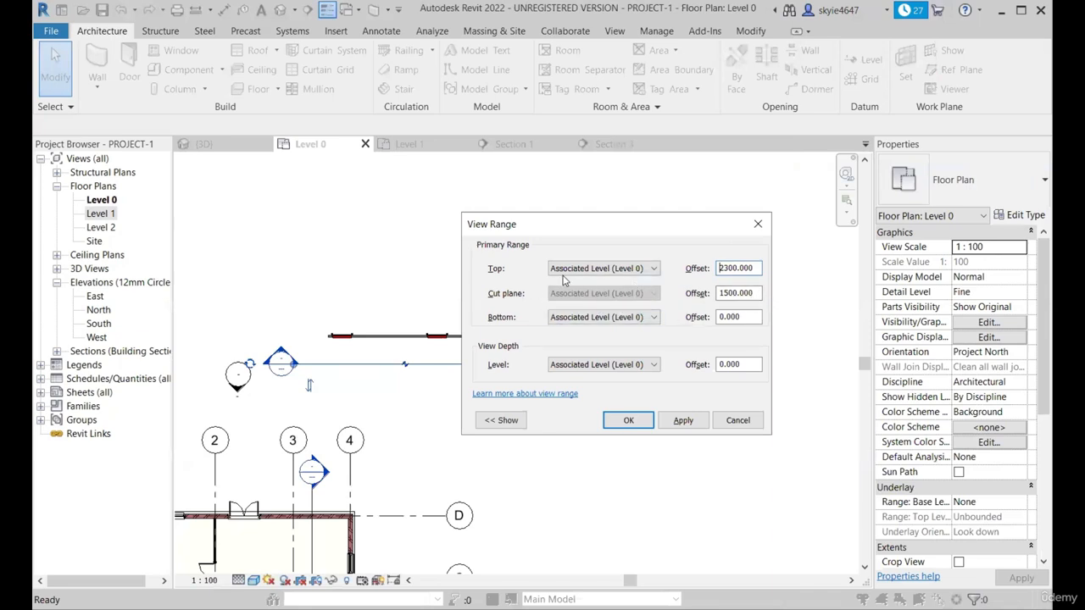
# - Draw a red cut plane line through the lower windows on the snip with a vertical height mark, and return to Revit
pyautogui.hotkey('alt', 'Tab')
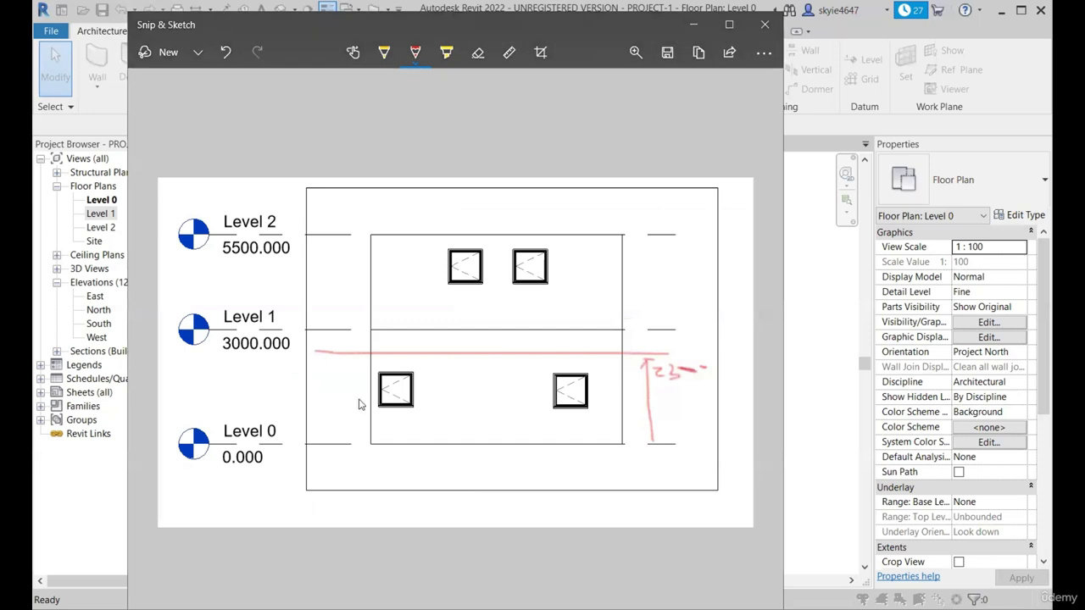
pyautogui.moveTo(327, 395)
pyautogui.mouseDown()
pyautogui.moveTo(688, 403)
pyautogui.moveTo(681, 432)
pyautogui.mouseUp()
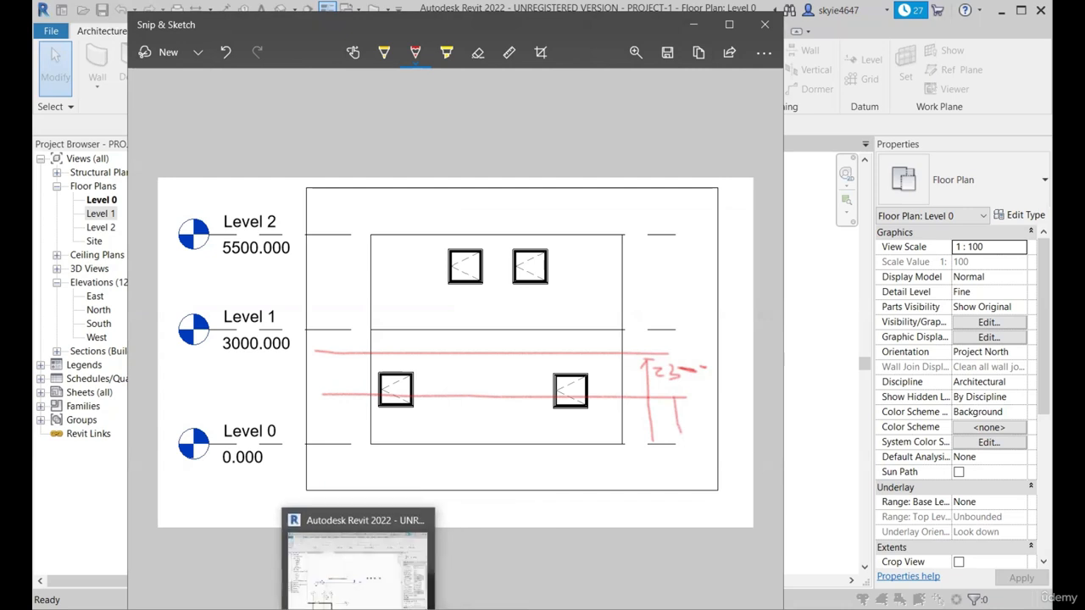
pyautogui.click(386, 595)
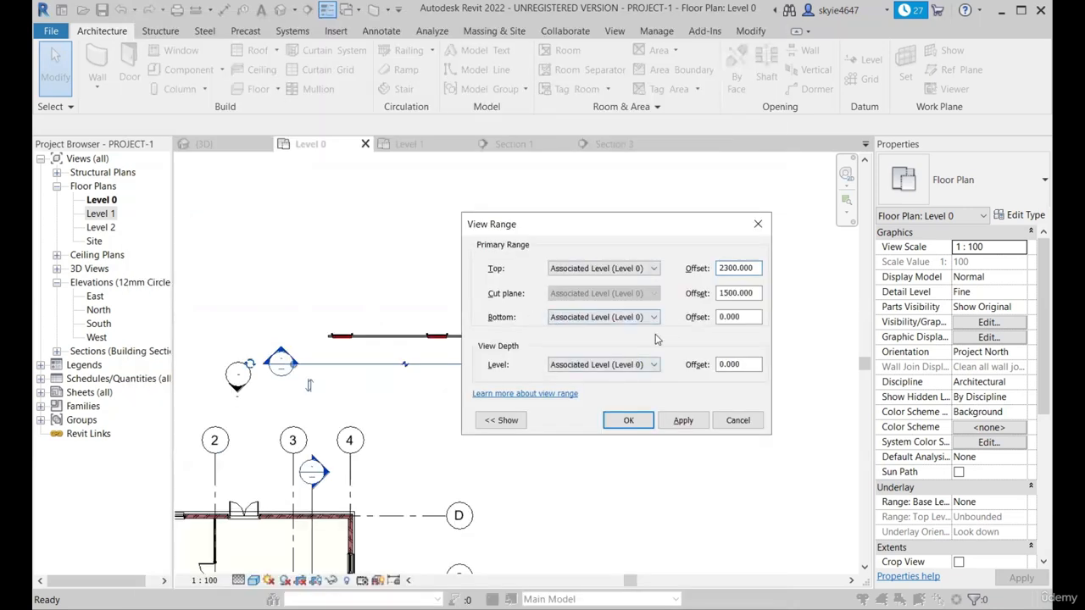
# - Check the Bottom offset, and mark the bottom plane at Level 0 and the vertical extent up to the Top line on the snip
pyautogui.moveTo(751, 318); pyautogui.dragTo(705, 312)
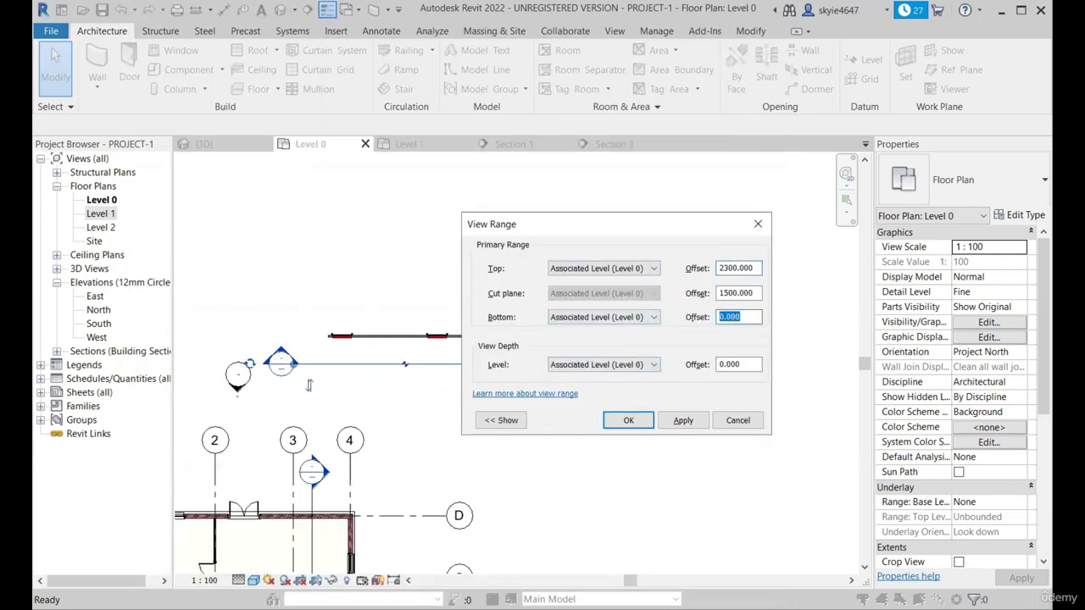
pyautogui.hotkey('alt', 'Tab')
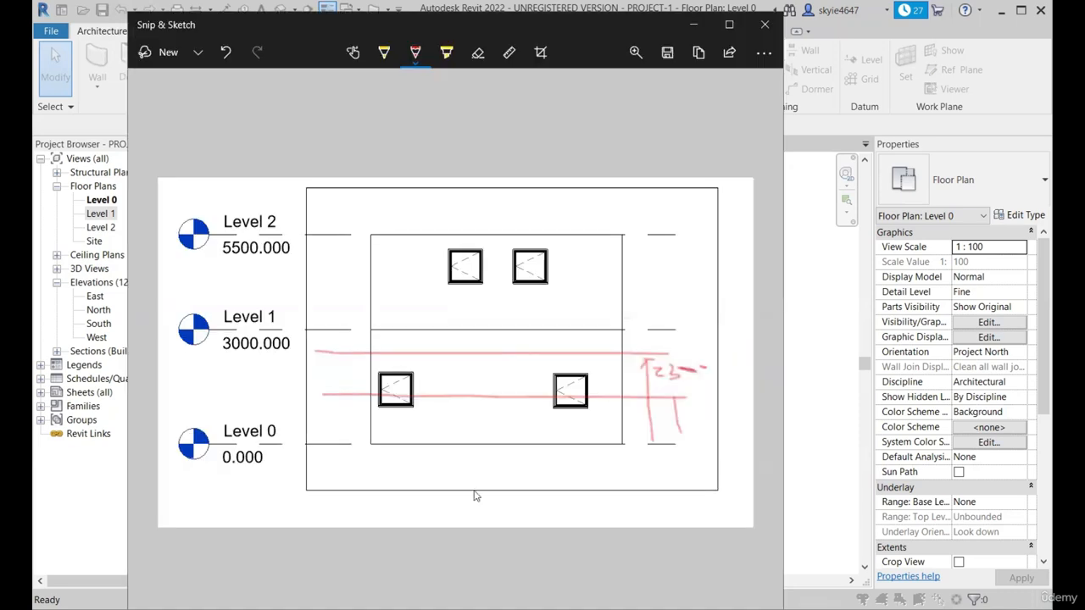
pyautogui.moveTo(285, 454)
pyautogui.mouseDown()
pyautogui.moveTo(278, 444)
pyautogui.moveTo(403, 444)
pyautogui.mouseUp()
pyautogui.moveTo(352, 356); pyautogui.dragTo(356, 440)
pyautogui.moveTo(352, 358); pyautogui.dragTo(345, 375)
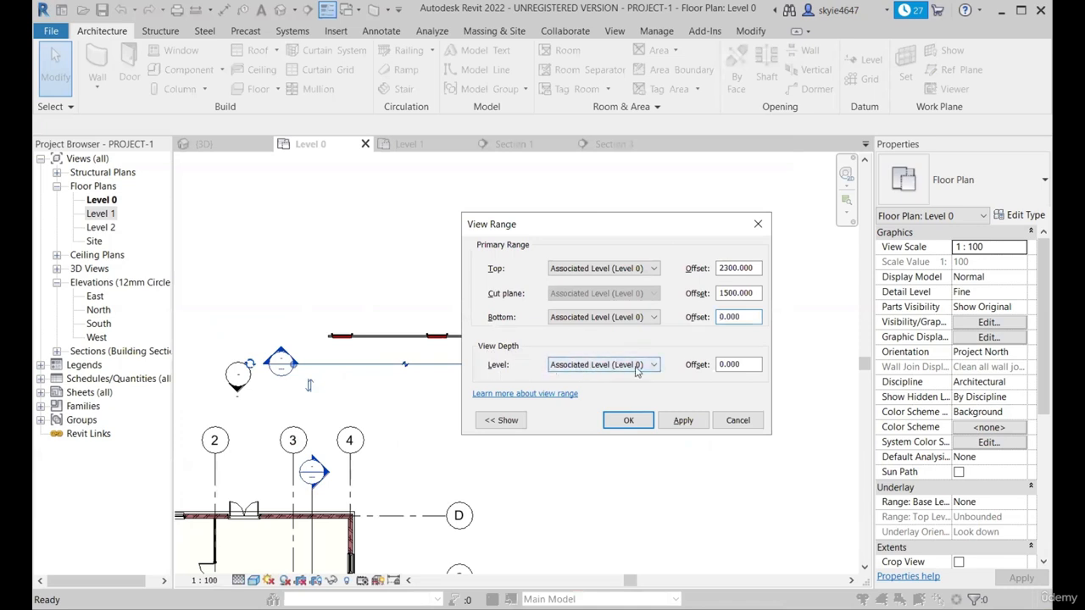
# - Check the View Depth offset, switch to Snip & Sketch, and retrace the bottom plane line at Level 0 in red pencil
pyautogui.doubleClick(721, 364)
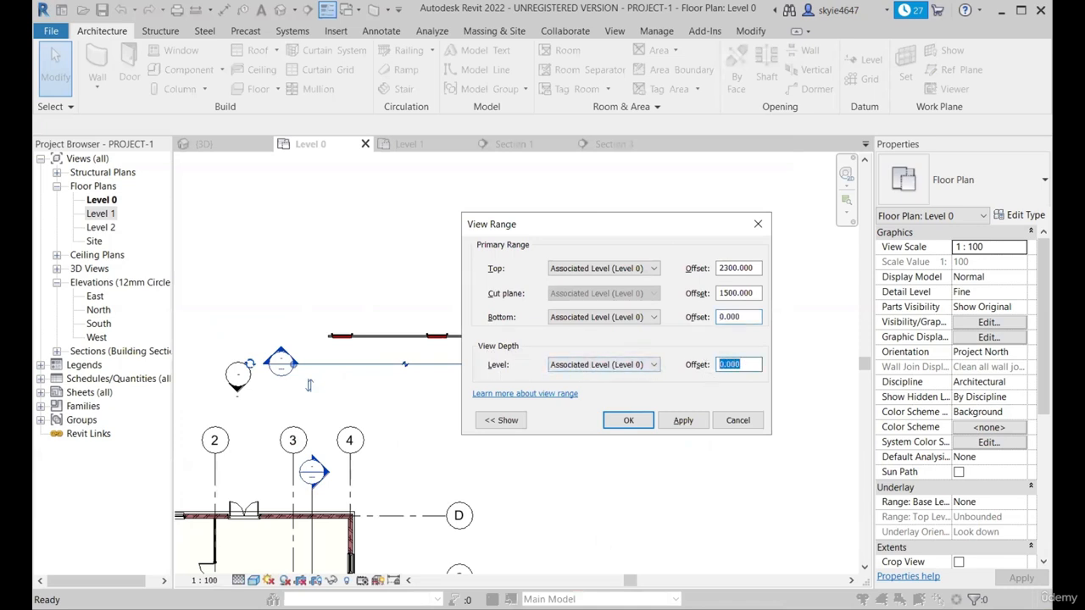
pyautogui.click(464, 609)
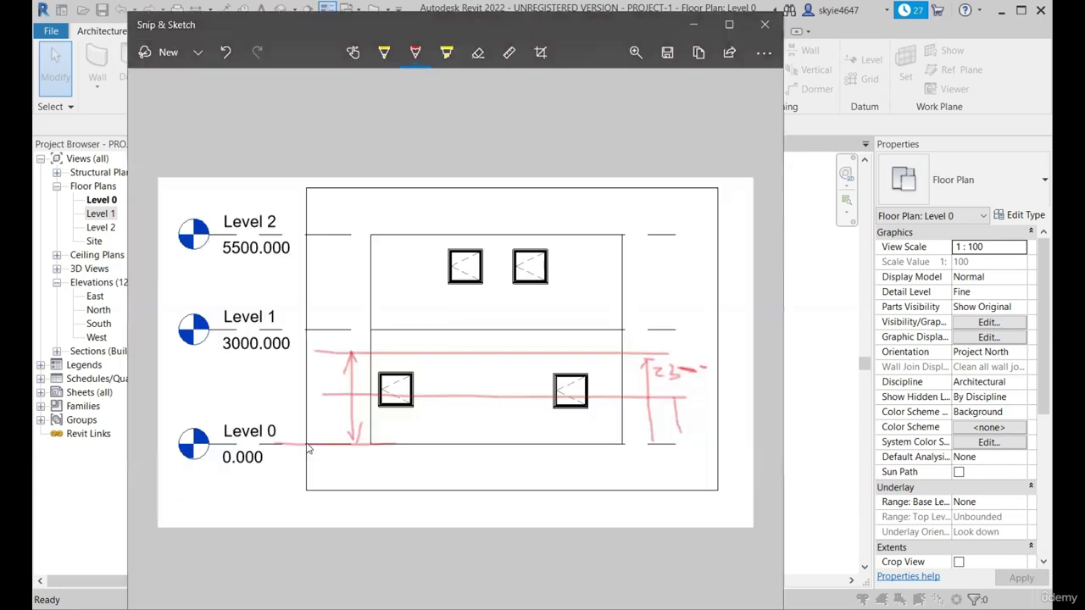
pyautogui.moveTo(263, 443)
pyautogui.mouseDown()
pyautogui.moveTo(357, 445)
pyautogui.moveTo(329, 444)
pyautogui.mouseUp()
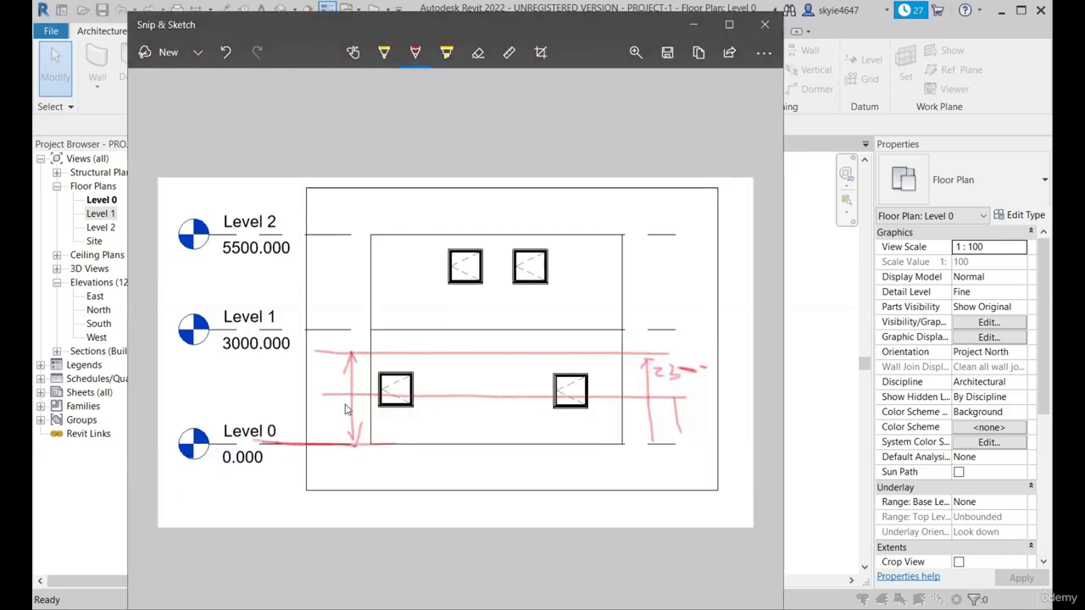
# - Retrace the cut plane through the lower windows, mark its height above Level 0 with a double arrow, and return to Revit, closing View Range
pyautogui.moveTo(324, 396); pyautogui.dragTo(677, 393)
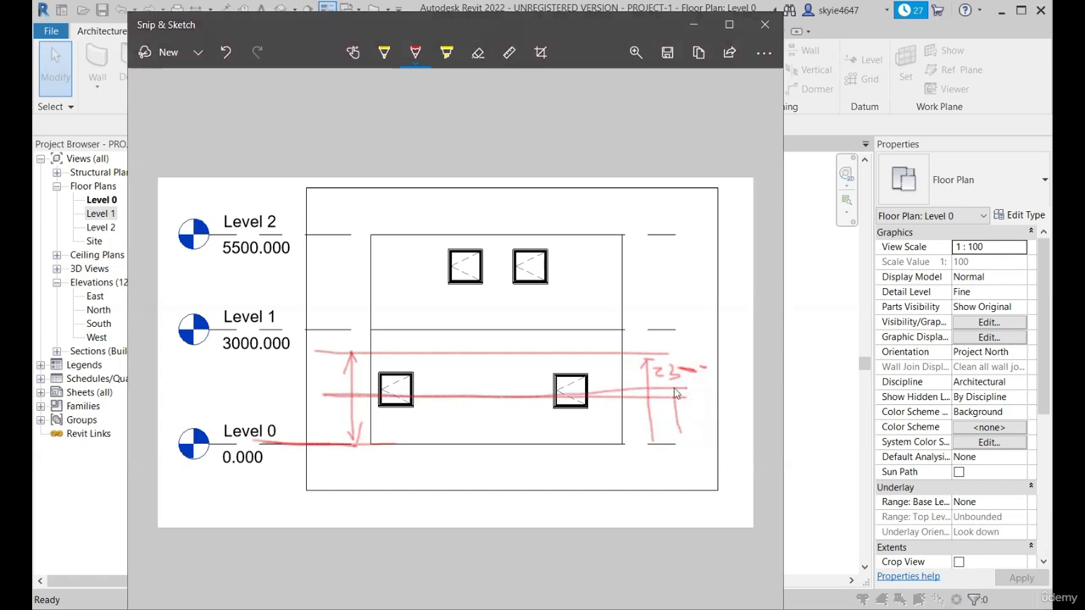
pyautogui.moveTo(525, 403); pyautogui.dragTo(696, 395)
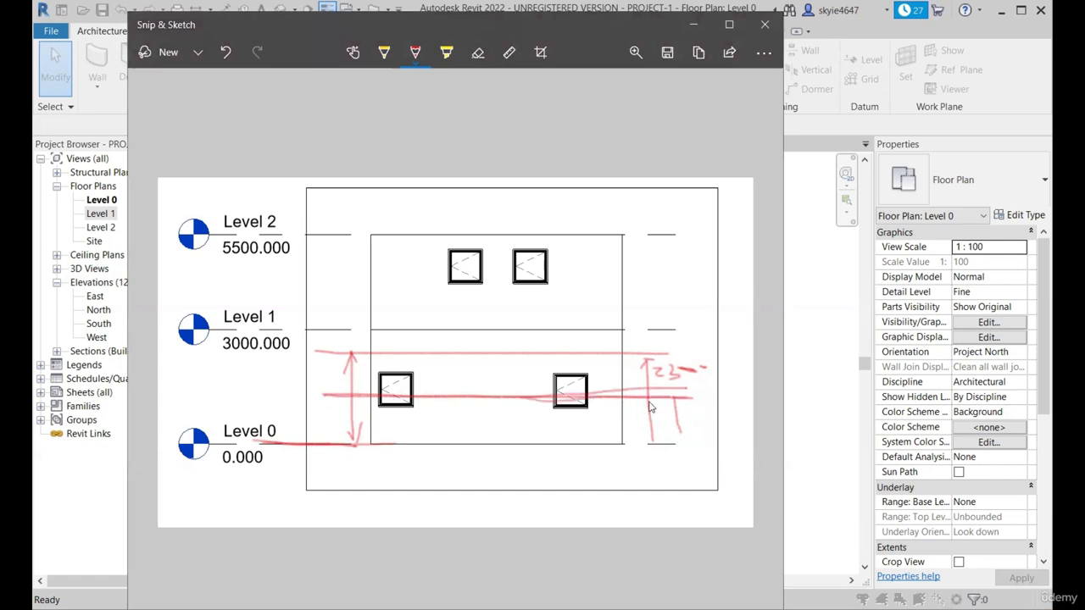
pyautogui.moveTo(471, 398)
pyautogui.mouseDown()
pyautogui.moveTo(464, 448)
pyautogui.moveTo(467, 406)
pyautogui.moveTo(480, 414)
pyautogui.mouseUp()
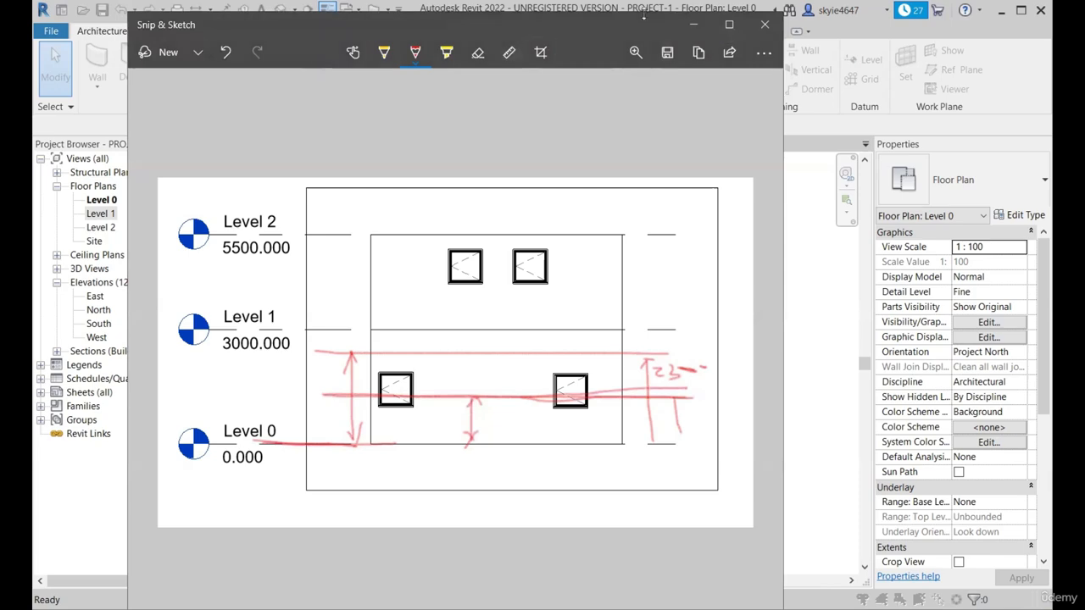
pyautogui.click(696, 23)
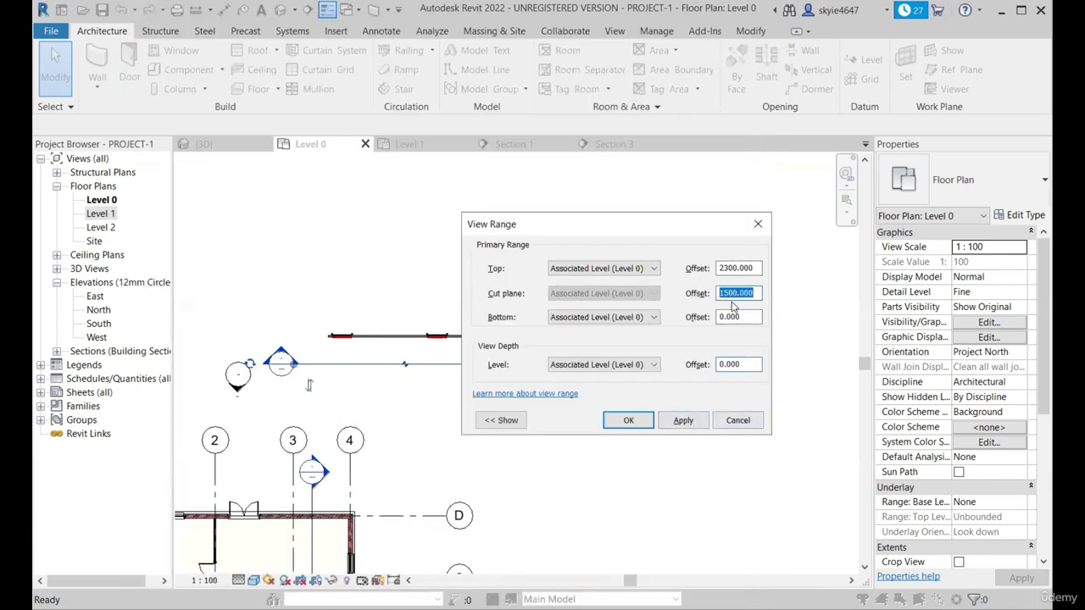
pyautogui.click(628, 419)
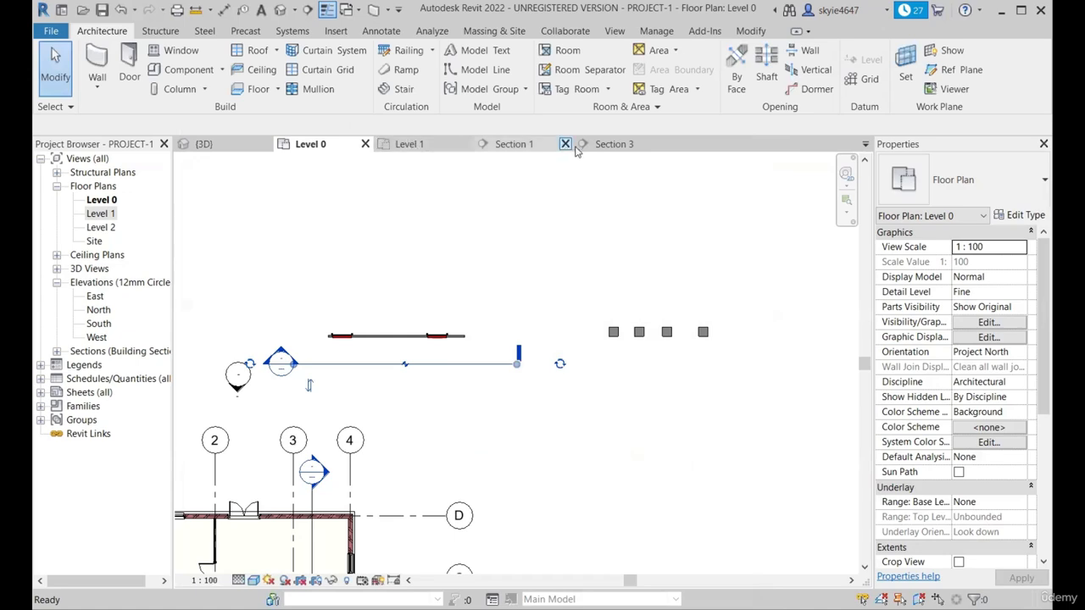
# - Draw a horizontal reference plane through both lower windows in Section 3, about 1257 mm above Level 0
pyautogui.click(612, 144)
pyautogui.scroll(3, 420, 366)
pyautogui.scroll(-2, 422, 373)
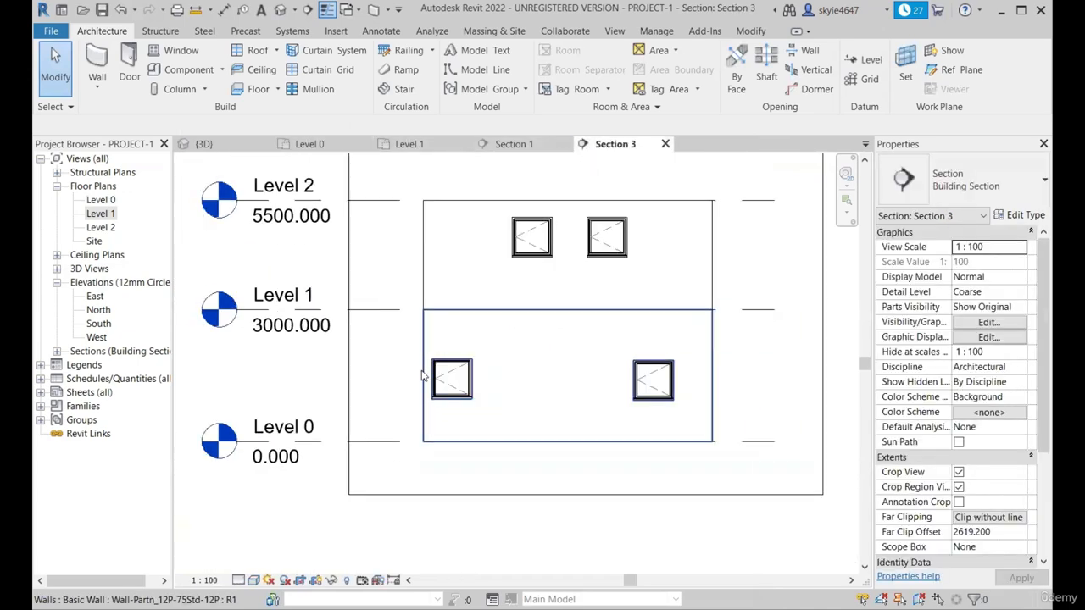
pyautogui.press('r')
pyautogui.press('p')
pyautogui.click(404, 387)
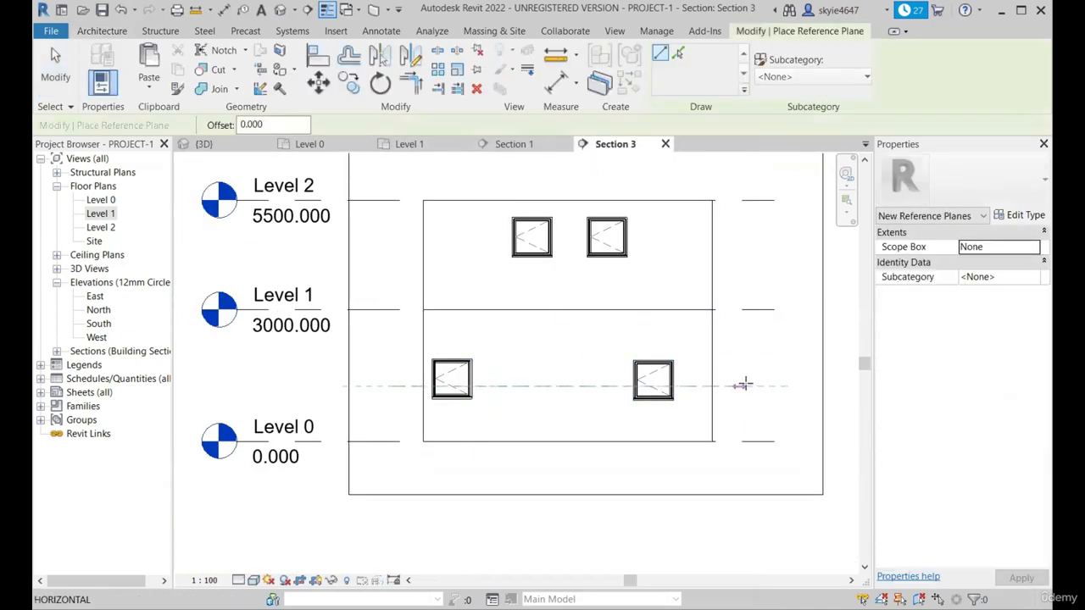
pyautogui.click(746, 386)
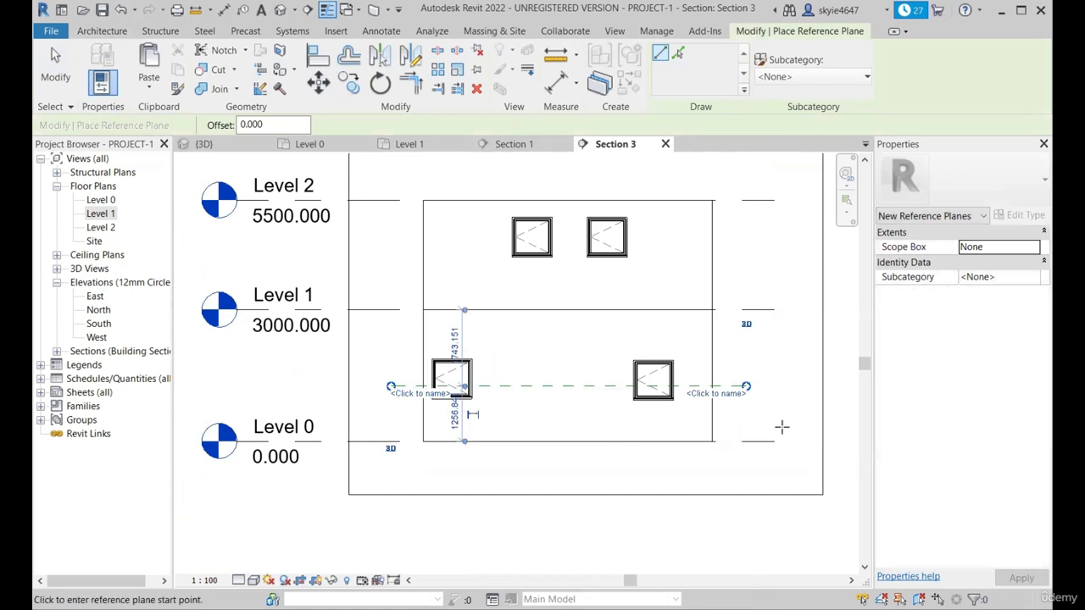
# - Place an aligned dimension between Level 0 and the horizontal reference plane, beyond the wall's end
pyautogui.click(225, 11)
pyautogui.scroll(3, 757, 407)
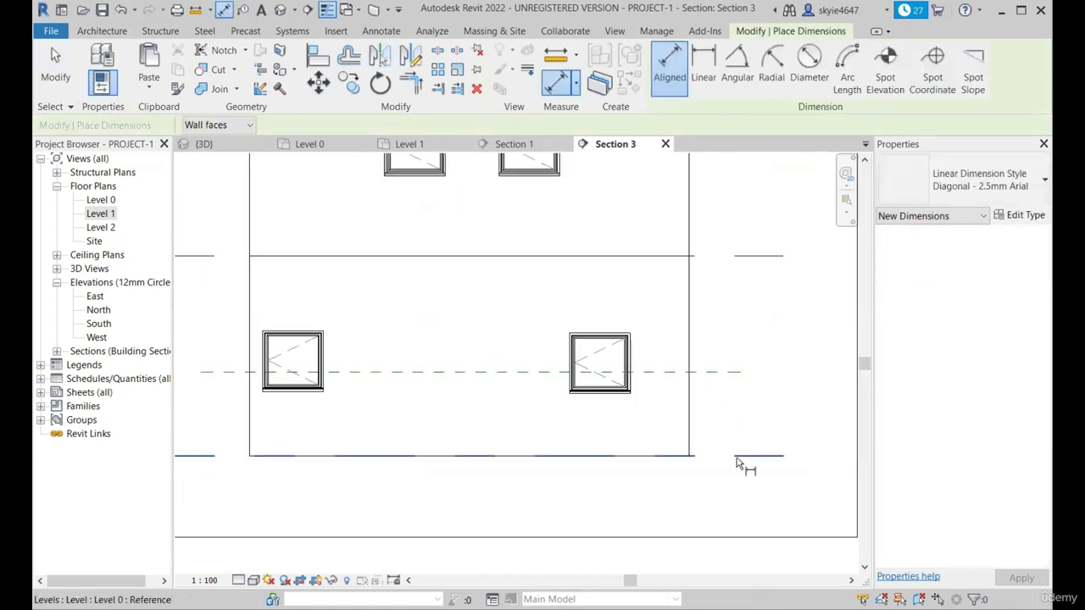
pyautogui.click(736, 457)
pyautogui.click(718, 374)
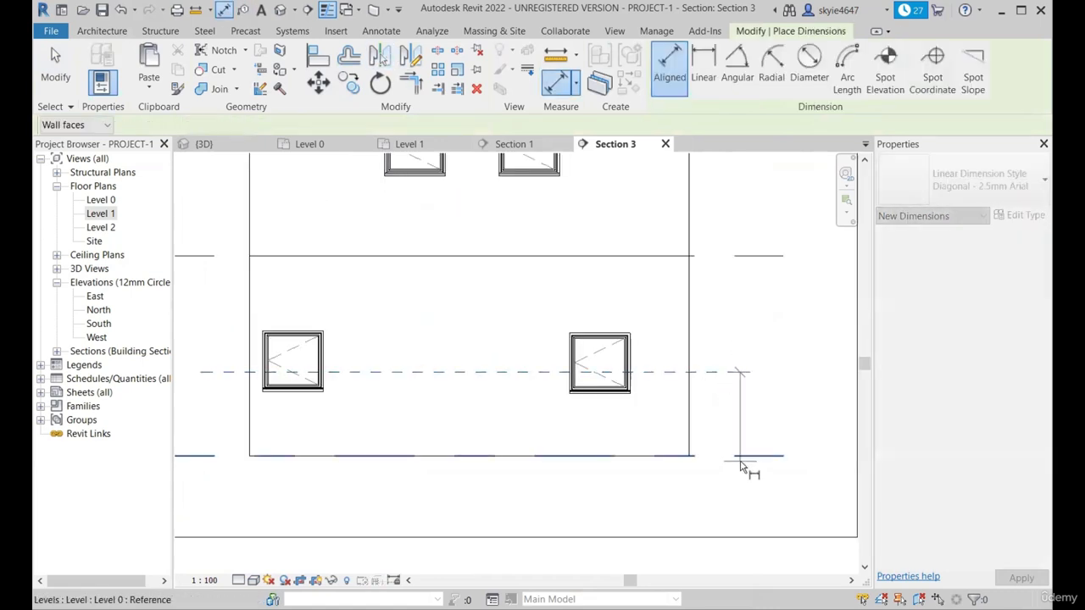
pyautogui.click(735, 441)
pyautogui.press('Escape')
pyautogui.press('Escape')
# - Set the reference plane's height above Level 0 to 1500 mm
pyautogui.click(724, 373)
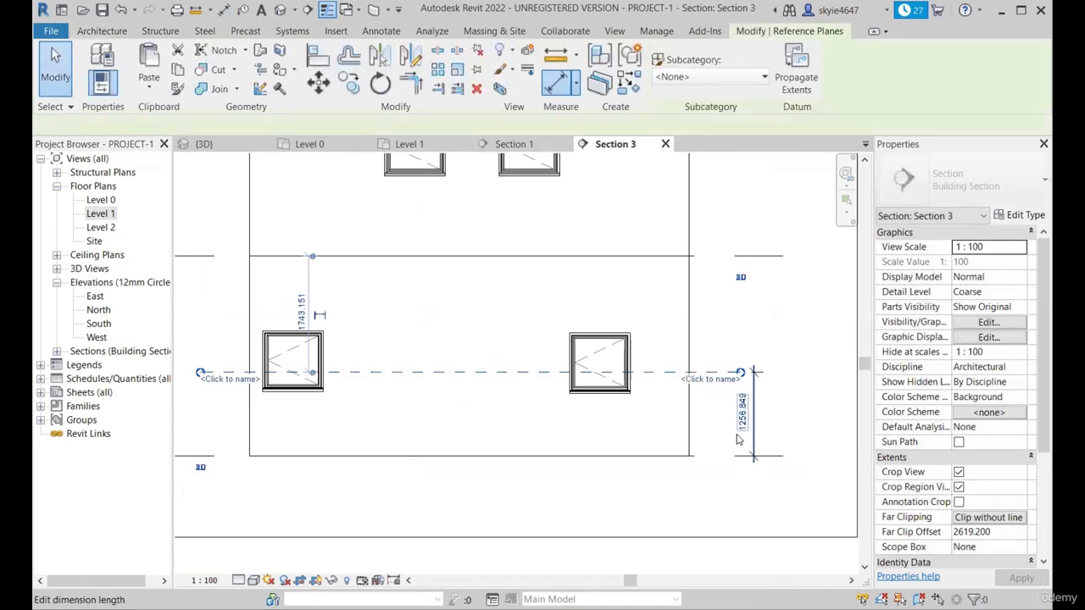
pyautogui.click(737, 436)
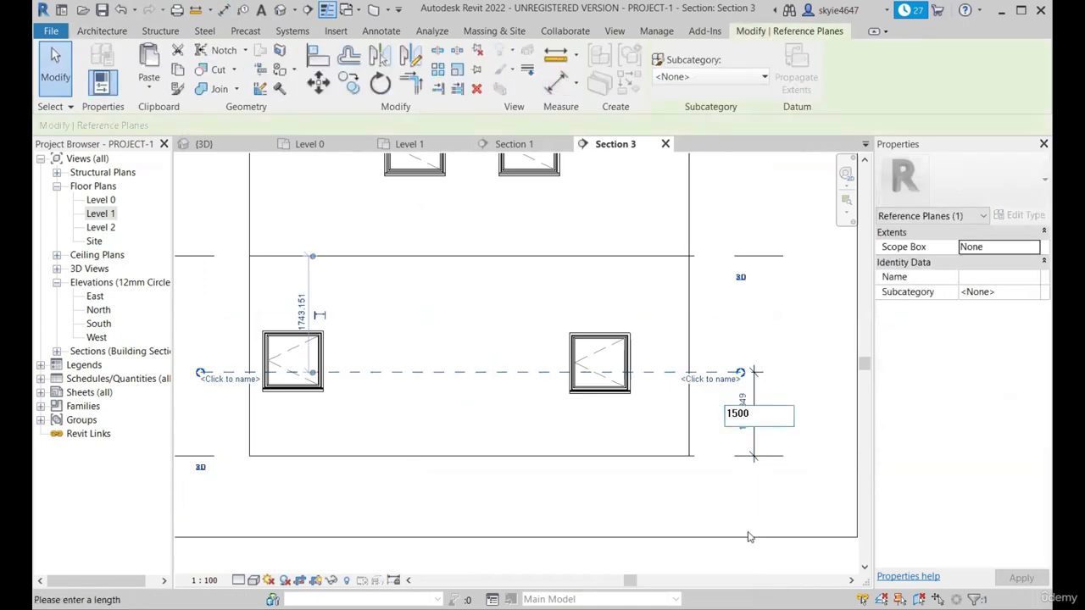
pyautogui.press('Return')
pyautogui.scroll(-2, 718, 332)
pyautogui.press('Escape')
# - Extend the reference plane's end near the level heads outward past the section's crop boundary
pyautogui.scroll(3, 745, 387)
pyautogui.scroll(-3, 756, 367)
pyautogui.moveTo(334, 366); pyautogui.dragTo(381, 367, button='middle')
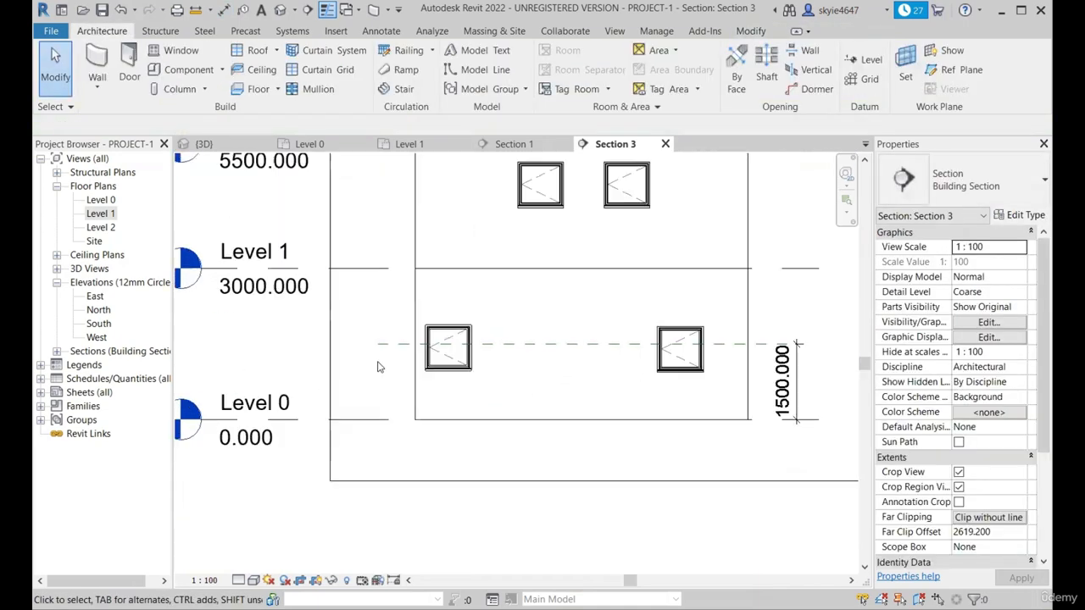
pyautogui.click(388, 344)
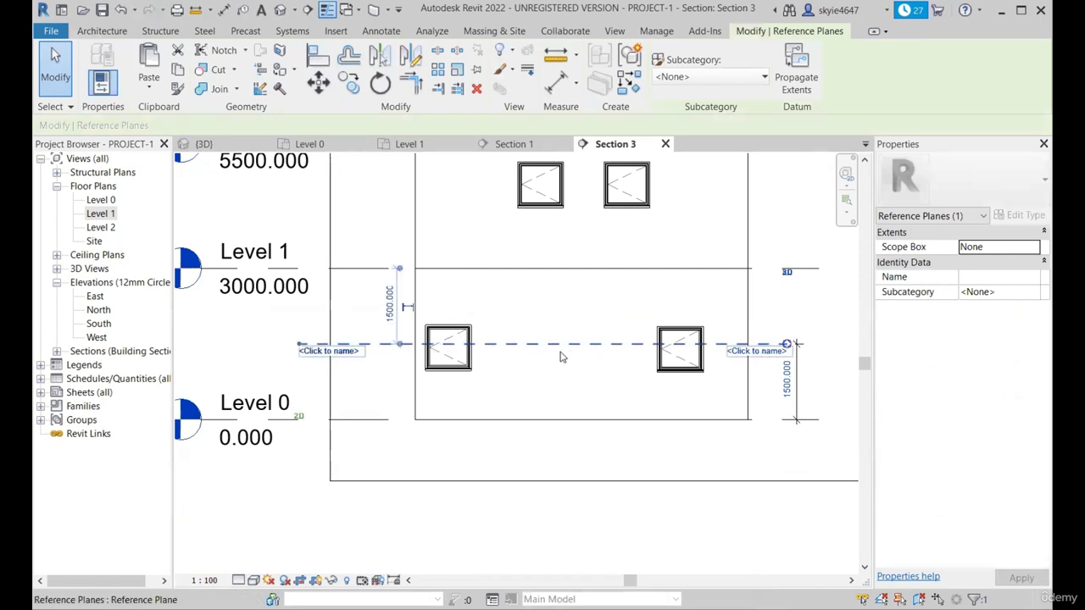
pyautogui.press('Escape')
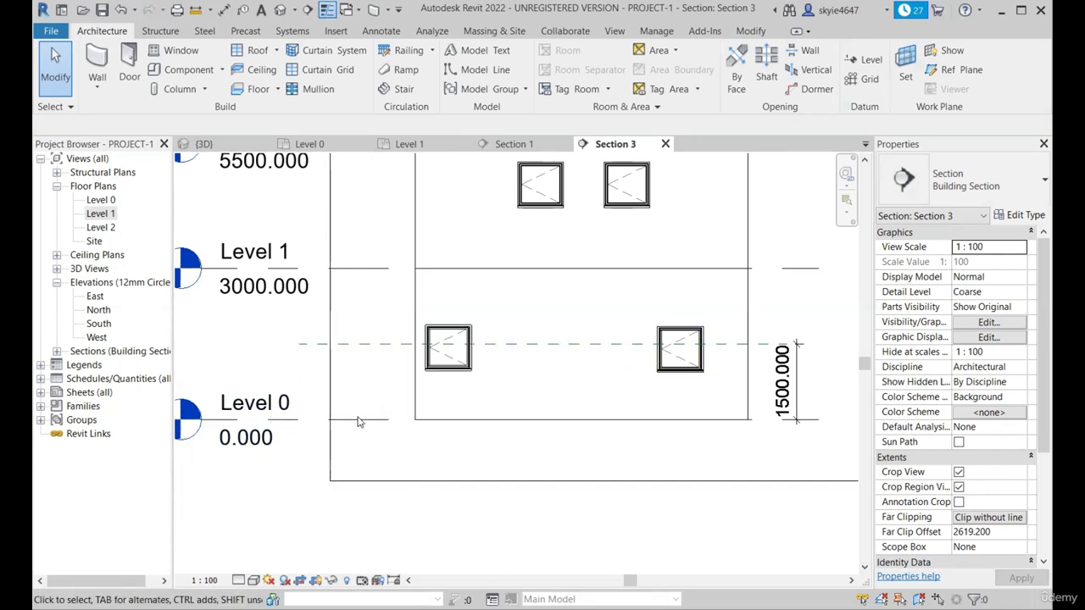
# - Examine where the reference plane crosses the two lower windows, and how those windows appear in the Level 0 floor plan
pyautogui.click(452, 360)
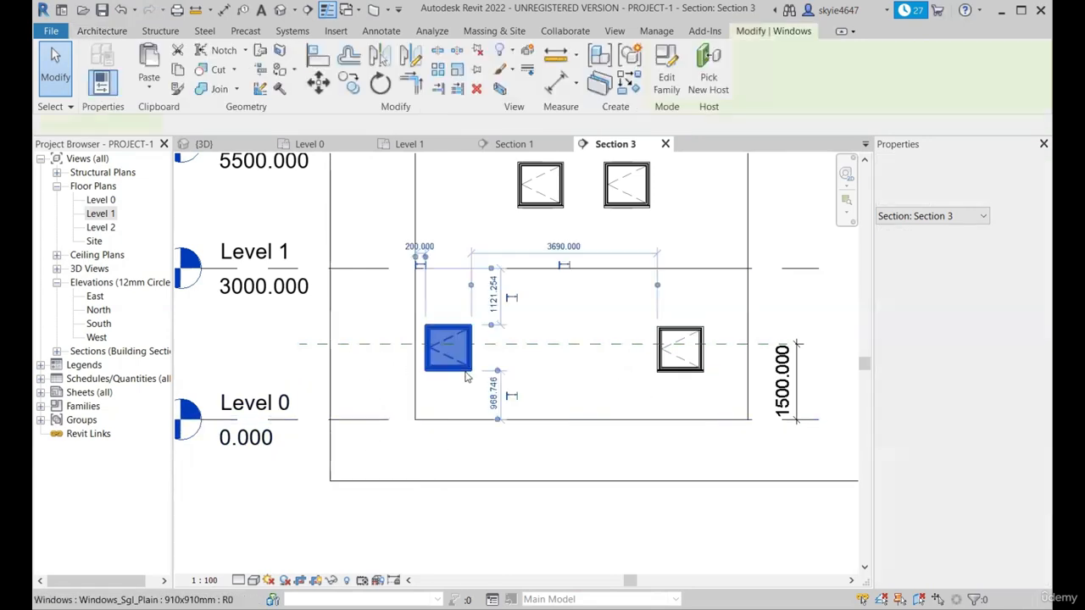
pyautogui.click(698, 374)
pyautogui.click(608, 405)
pyautogui.click(597, 417)
pyautogui.click(419, 213)
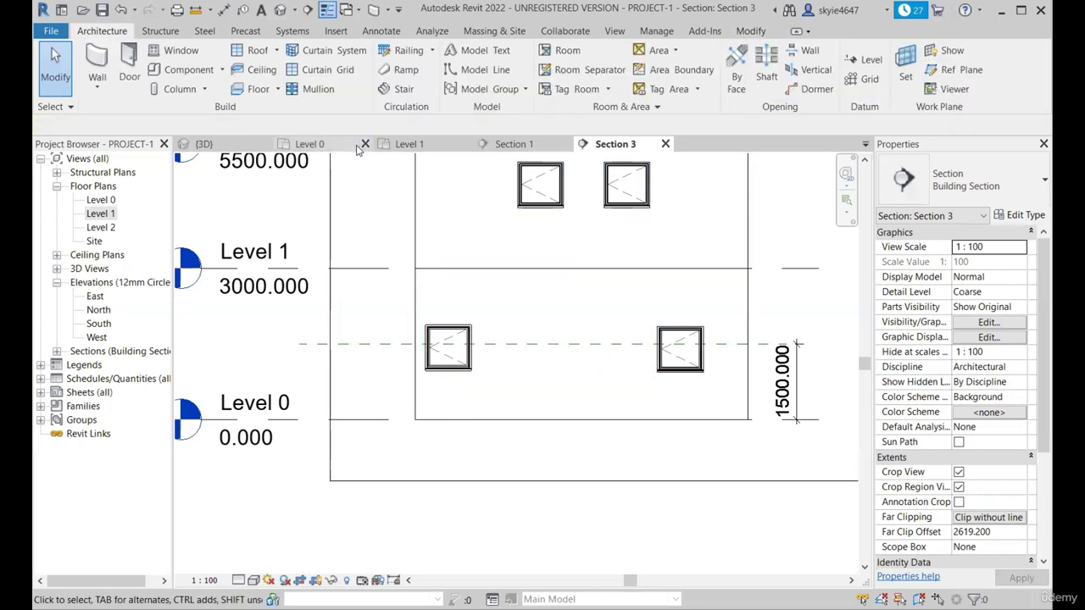
pyautogui.click(358, 147)
pyautogui.scroll(5, 353, 322)
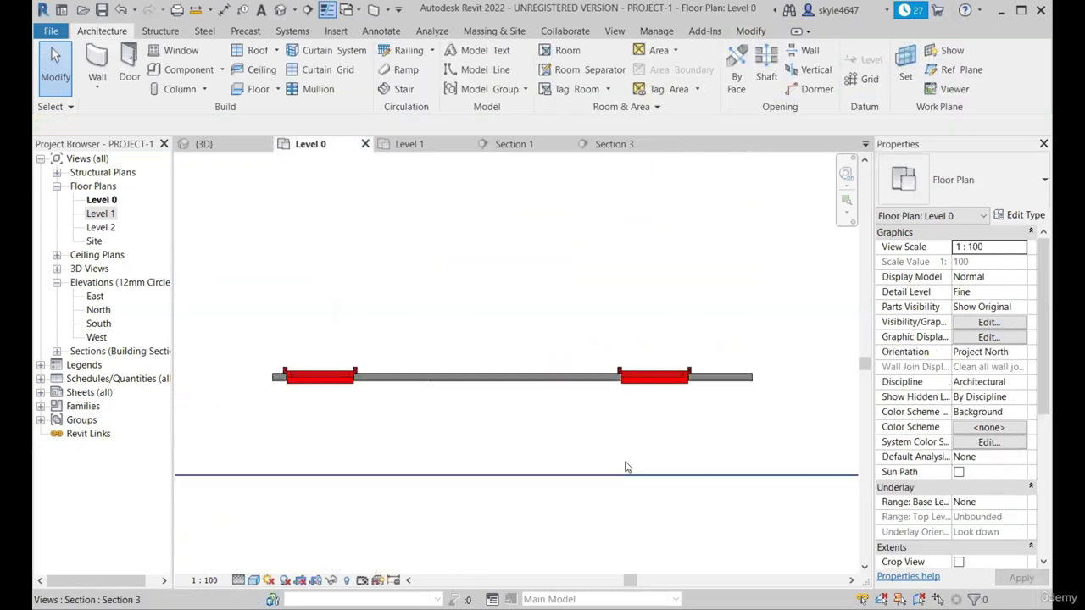
# - In Section 3, move the reference plane to 800 mm above Level 0 by editing its dimension
pyautogui.click(600, 143)
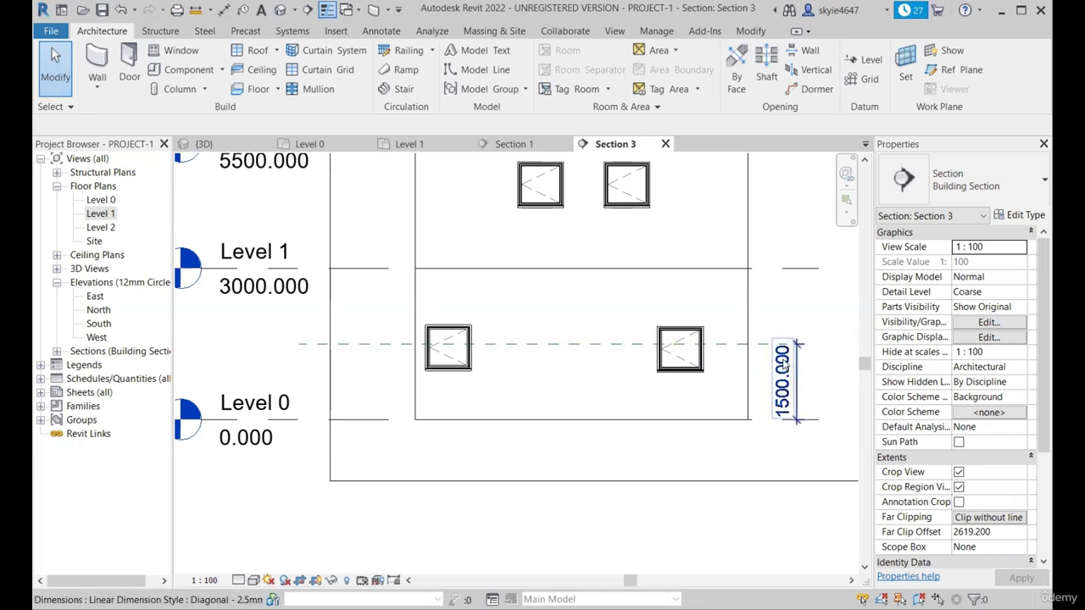
pyautogui.scroll(2, 765, 350)
pyautogui.click(759, 343)
pyautogui.click(800, 405)
pyautogui.write('800')
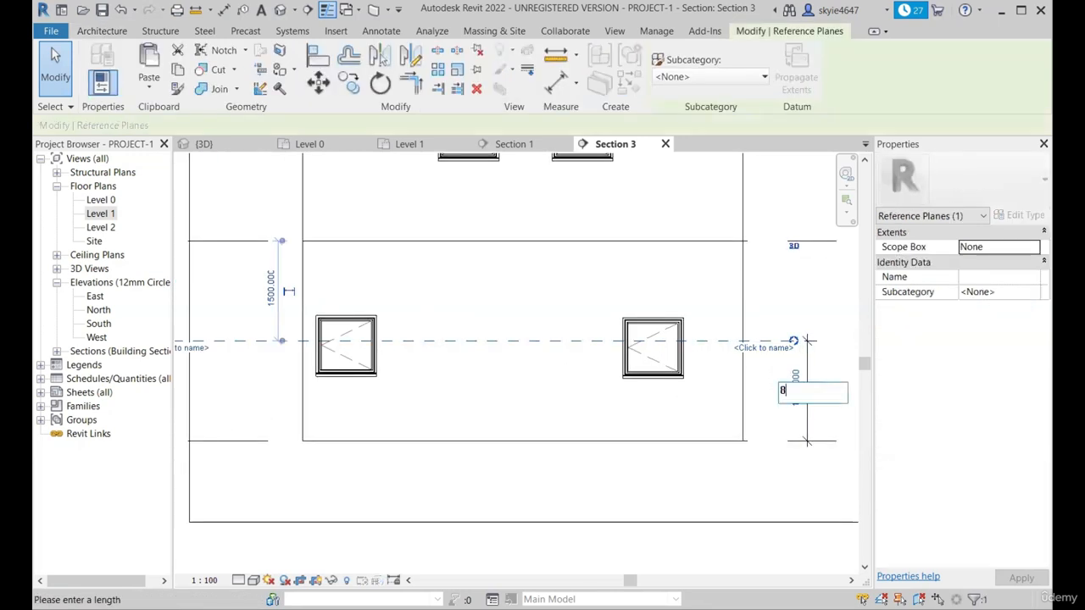
pyautogui.press('Return')
pyautogui.click(641, 419)
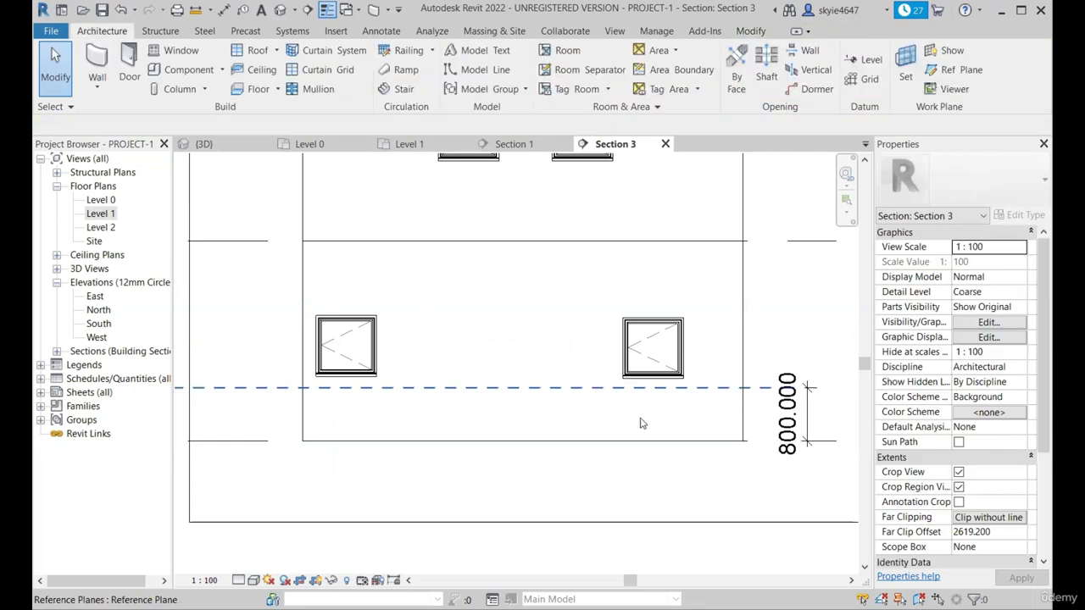
pyautogui.click(714, 387)
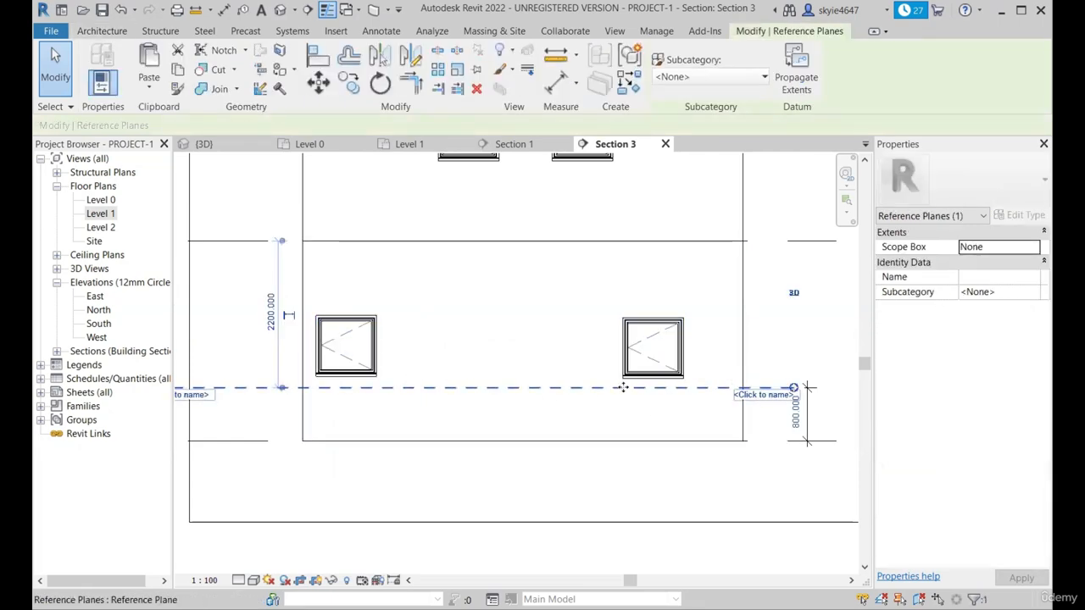
pyautogui.press('Escape')
# - Set the Level 0 floor plan's View Range cut plane offset to 800 and accept the settings
pyautogui.click(310, 144)
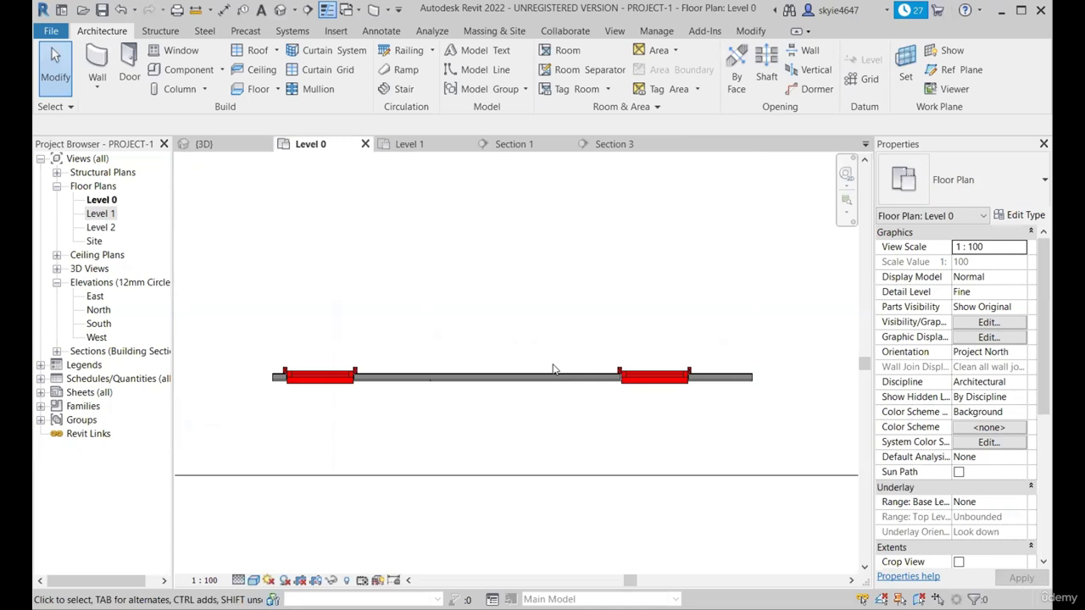
pyautogui.press('v')
pyautogui.press('r')
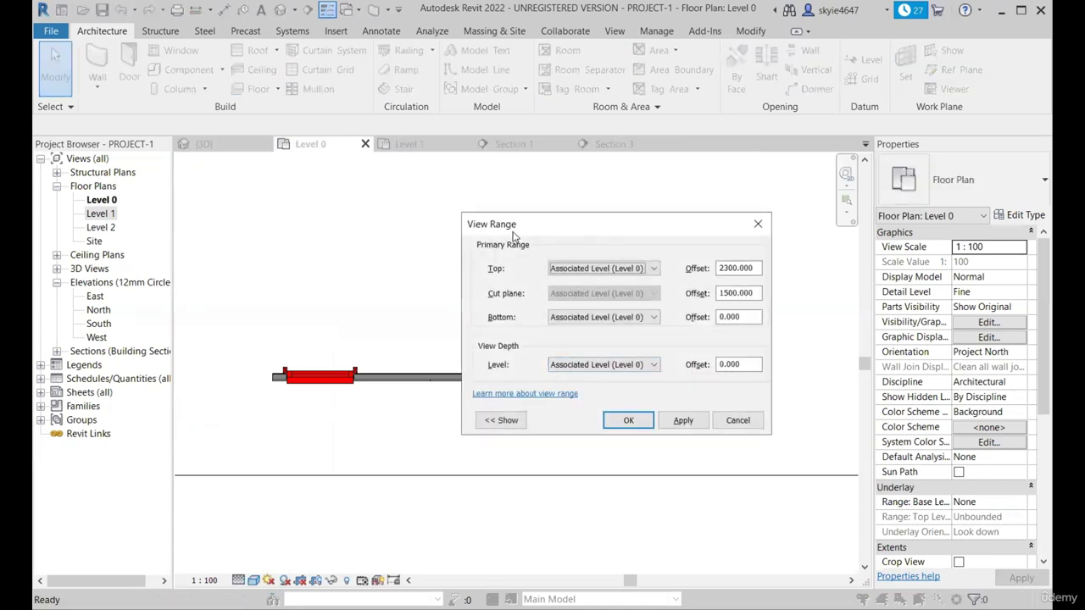
pyautogui.click(748, 293)
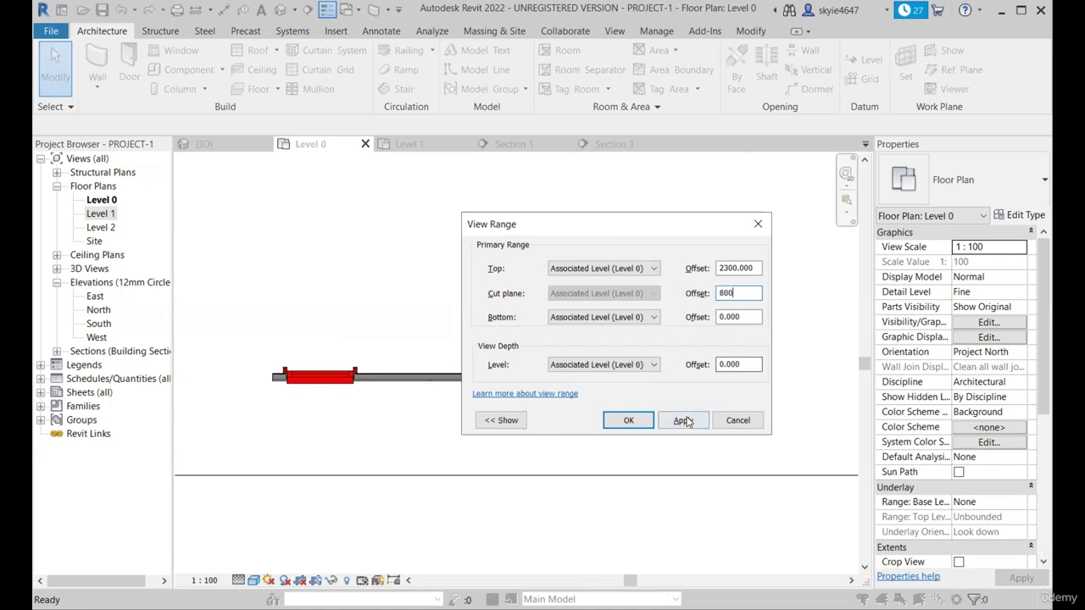
pyautogui.click(628, 421)
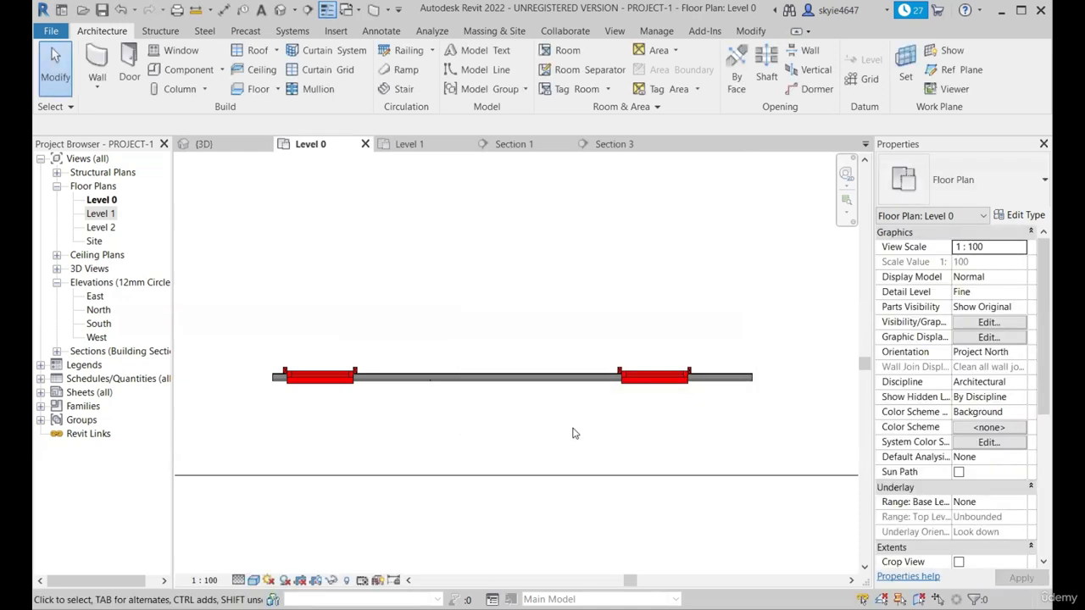
# - Compare how the windows display in the Level 0 floor plan with the reference plane's position below them in Section 3
pyautogui.scroll(4, 558, 400)
pyautogui.scroll(-3, 647, 324)
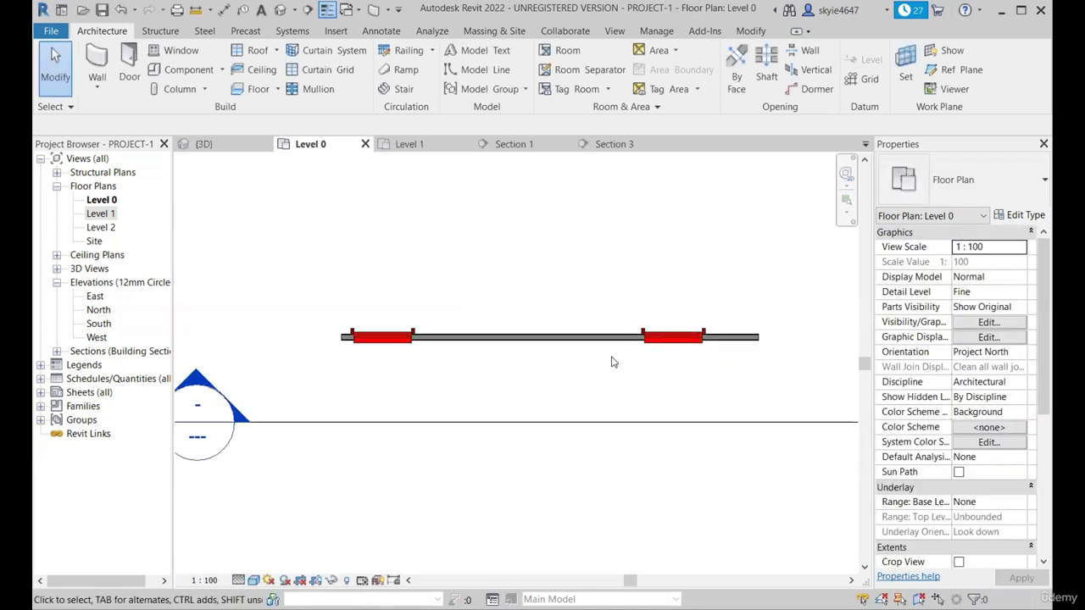
pyautogui.scroll(2, 610, 354)
pyautogui.click(612, 144)
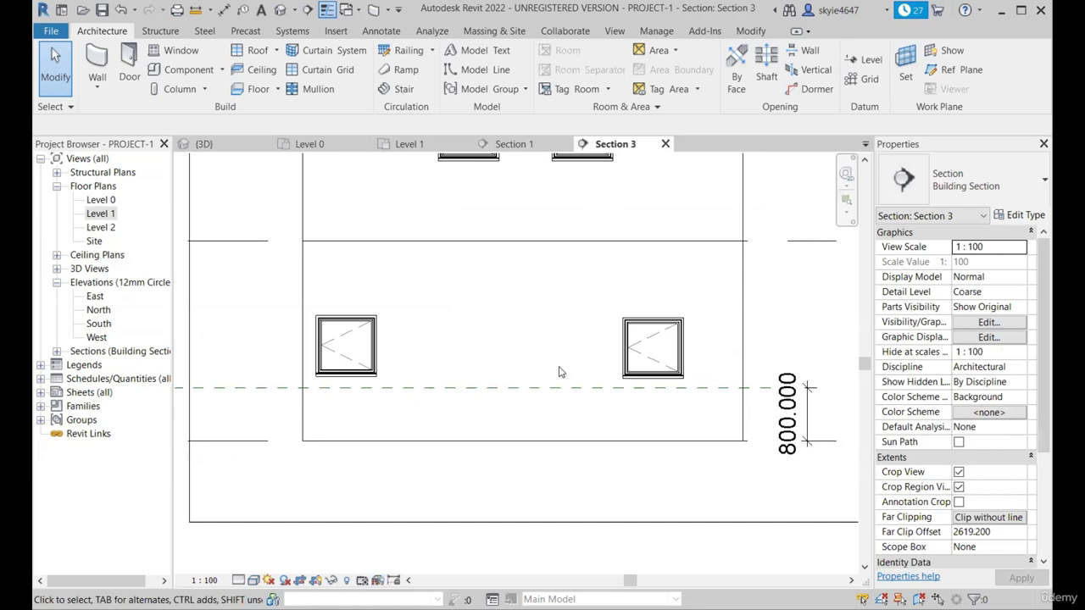
pyautogui.scroll(-3, 453, 371)
pyautogui.scroll(3, 690, 407)
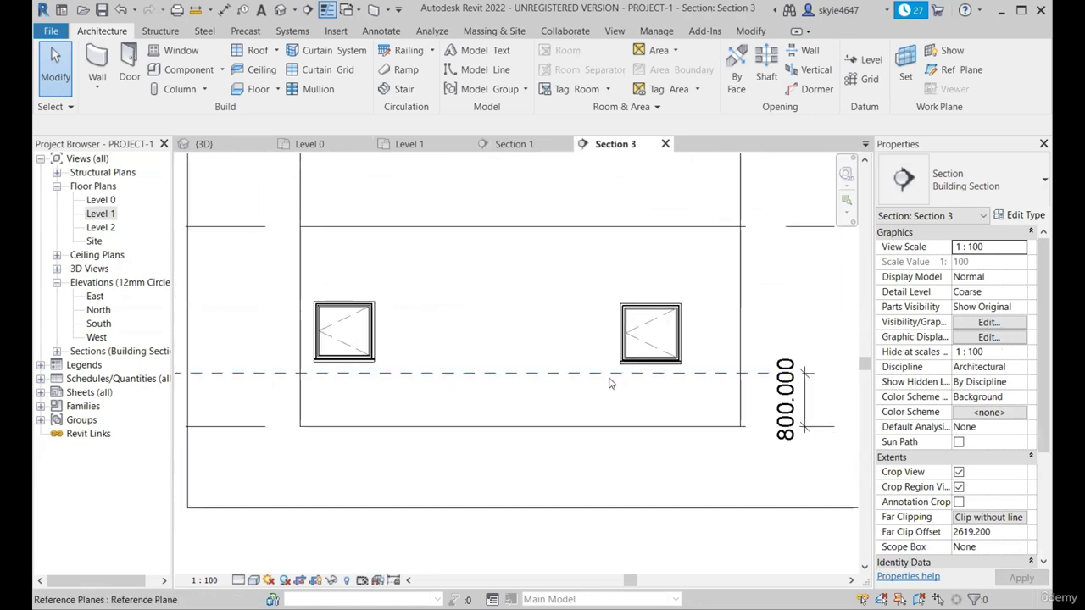
pyautogui.scroll(-3, 608, 383)
# - Set the cut plane offset in the Level 0 floor plan's View Range to 500 and accept the settings
pyautogui.click(310, 144)
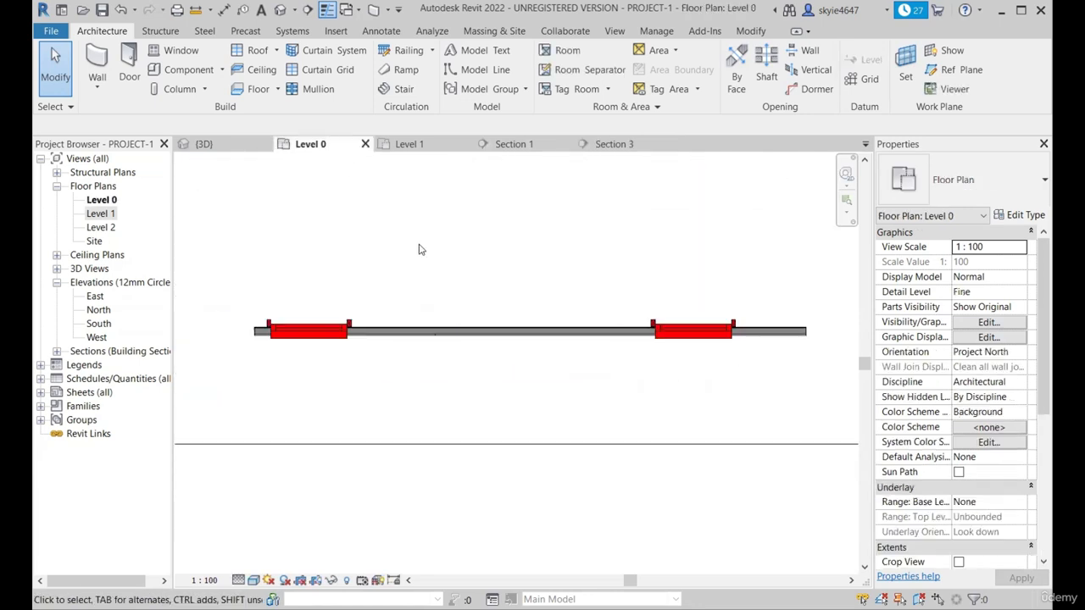
pyautogui.press('v')
pyautogui.press('r')
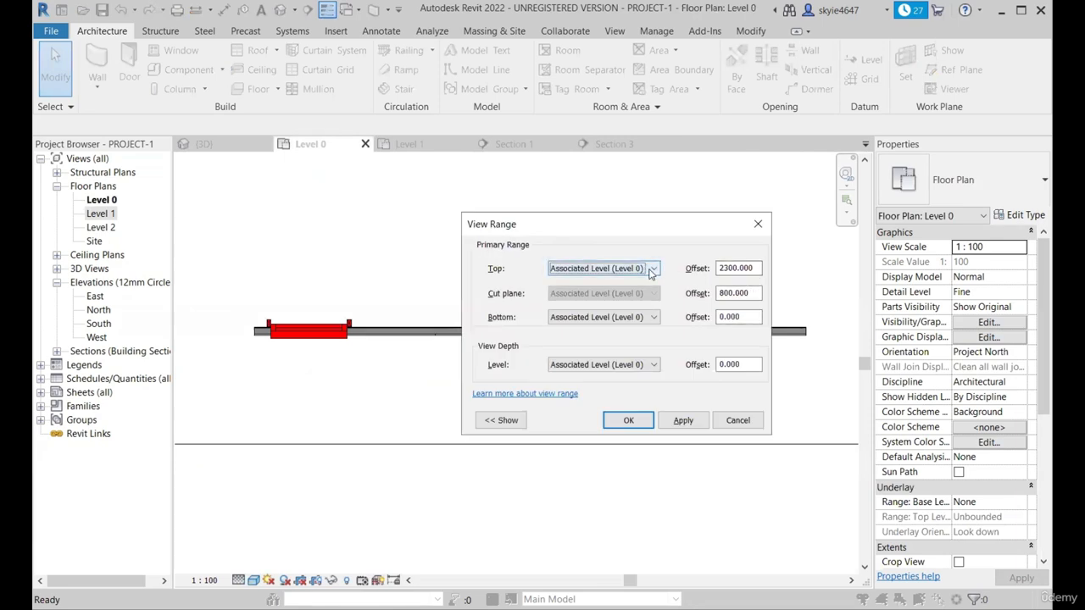
pyautogui.doubleClick(757, 295)
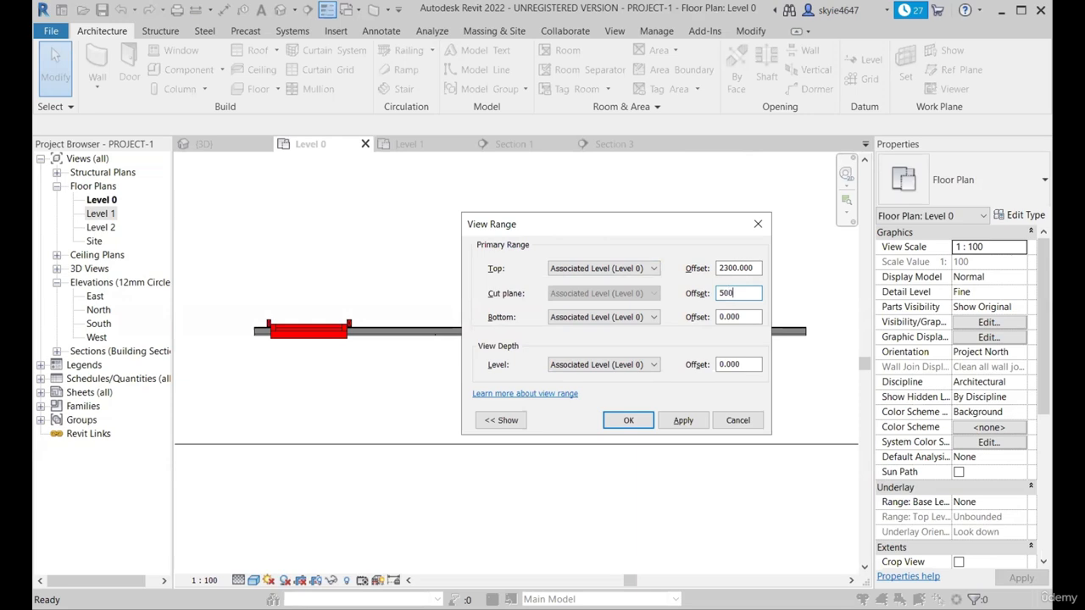
pyautogui.click(683, 421)
pyautogui.click(629, 420)
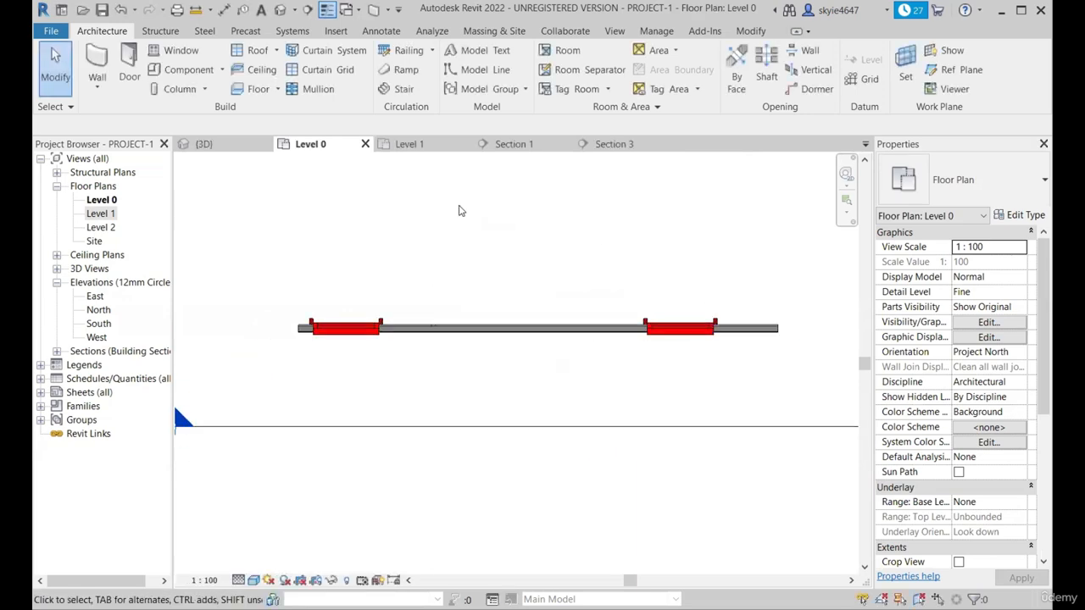
# - Set the Level 0 floor plan's View Range top offset to 800 and accept the settings
pyautogui.press('v')
pyautogui.press('r')
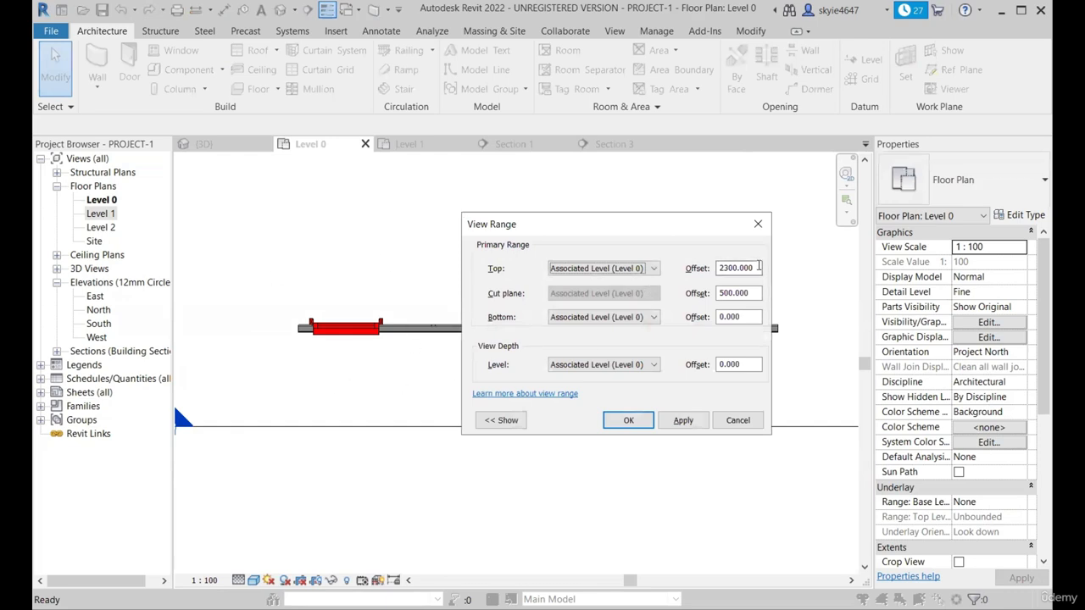
pyautogui.doubleClick(759, 268)
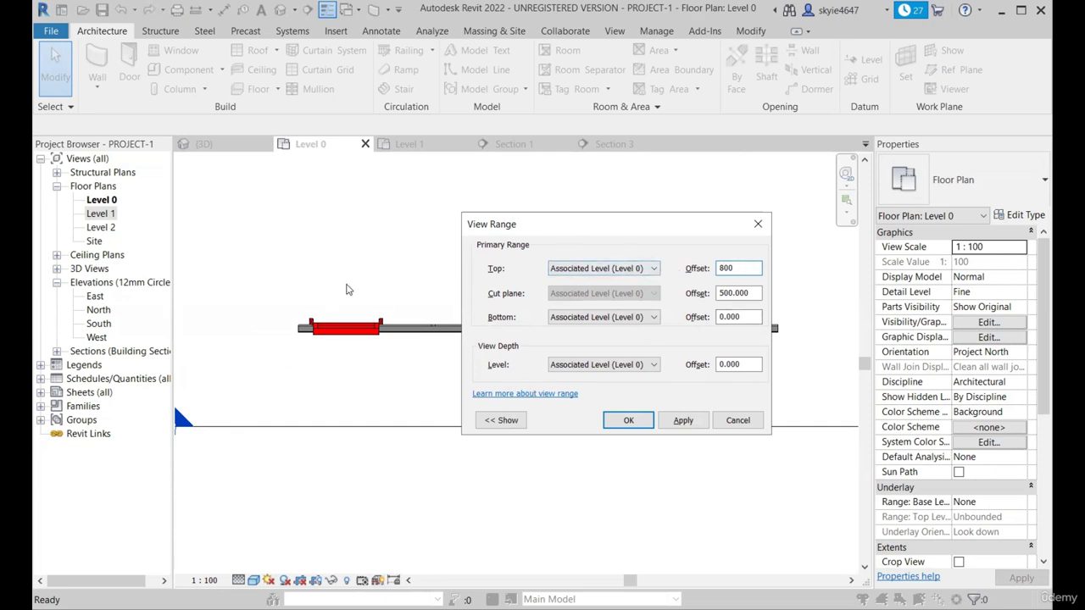
pyautogui.click(683, 420)
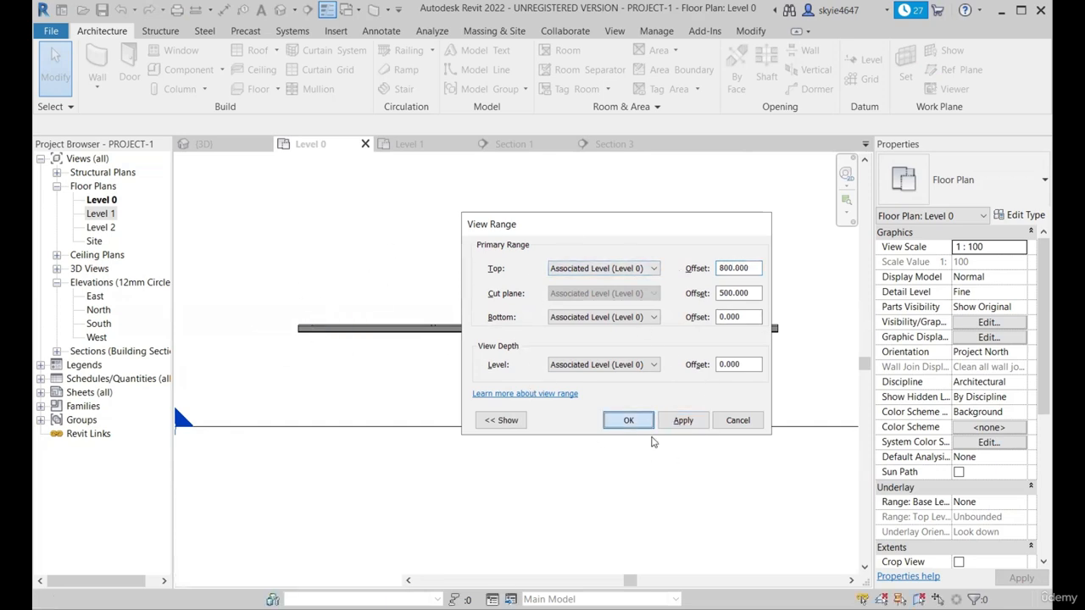
pyautogui.click(627, 421)
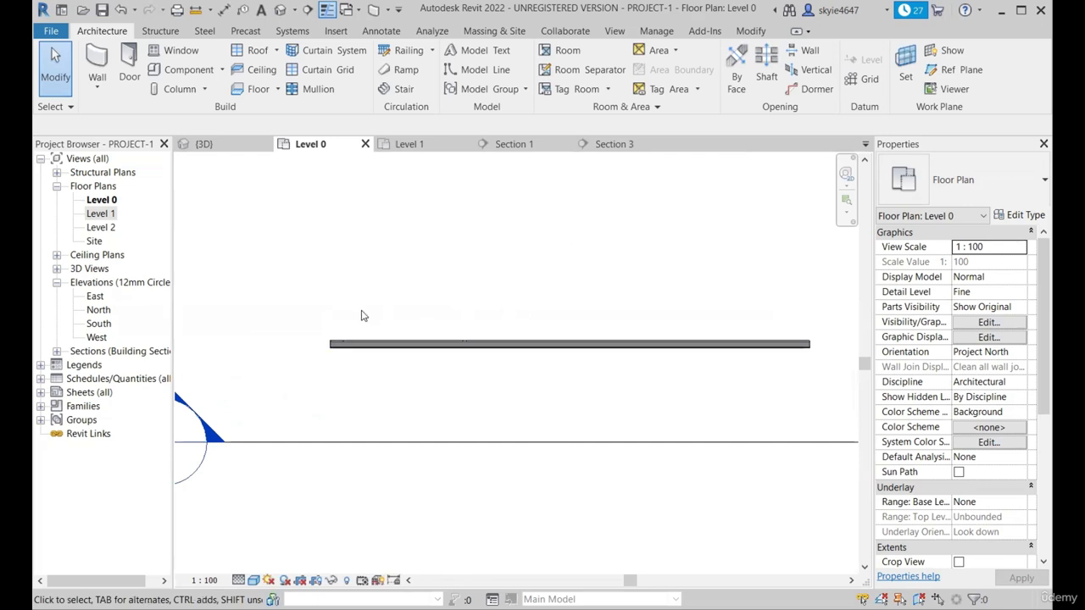
# - Compare the wall in the Level 0 floor plan with the lower windows and 800 mm reference plane in Section 3
pyautogui.scroll(-2, 356, 364)
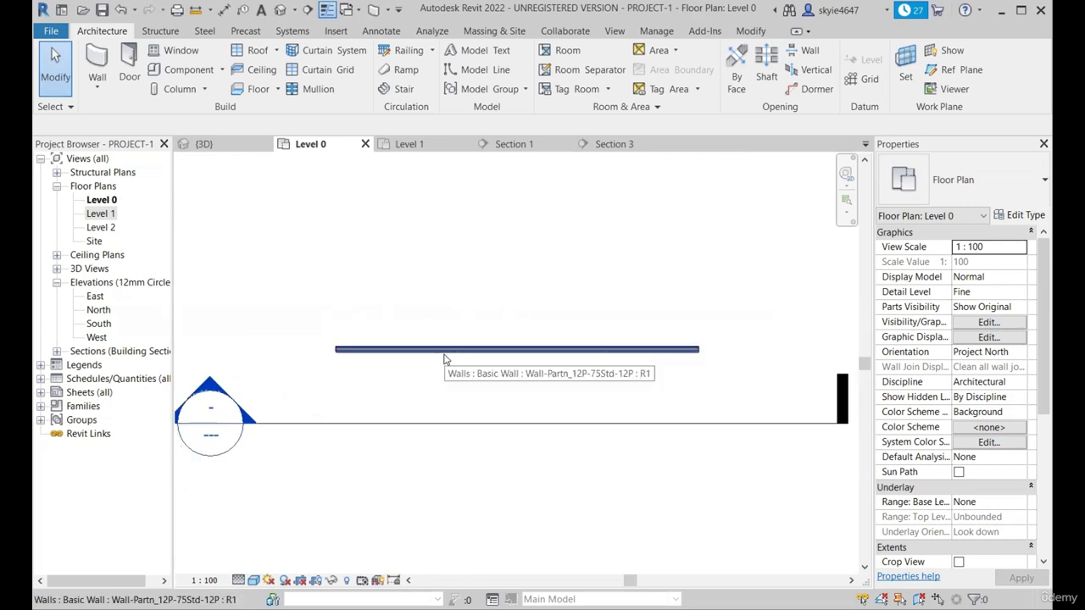
pyautogui.click(612, 144)
pyautogui.scroll(2, 584, 360)
pyautogui.scroll(-2, 579, 366)
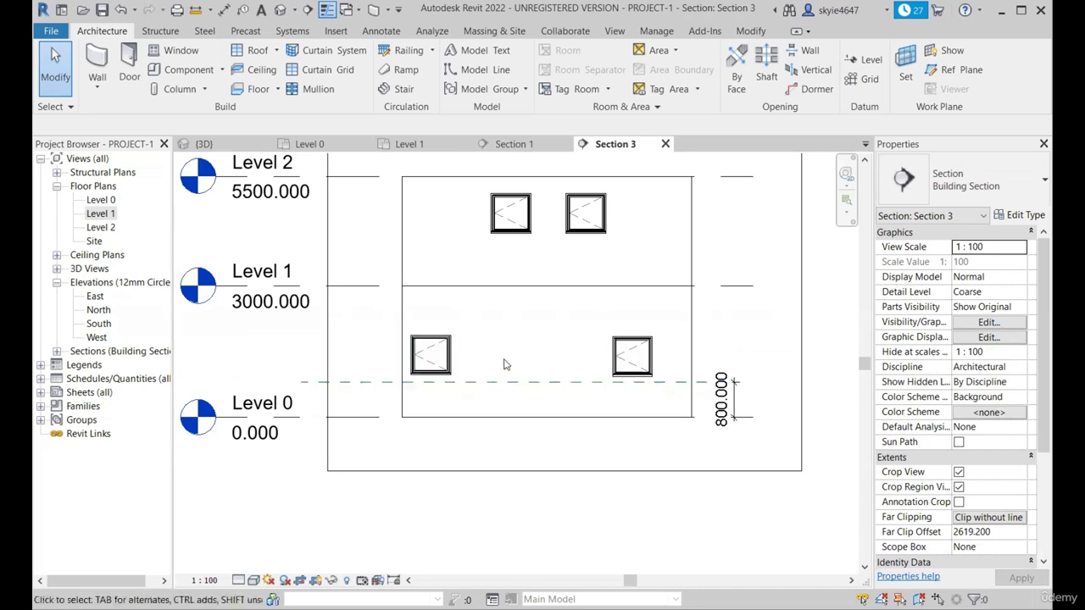
pyautogui.scroll(3, 507, 363)
pyautogui.click(325, 149)
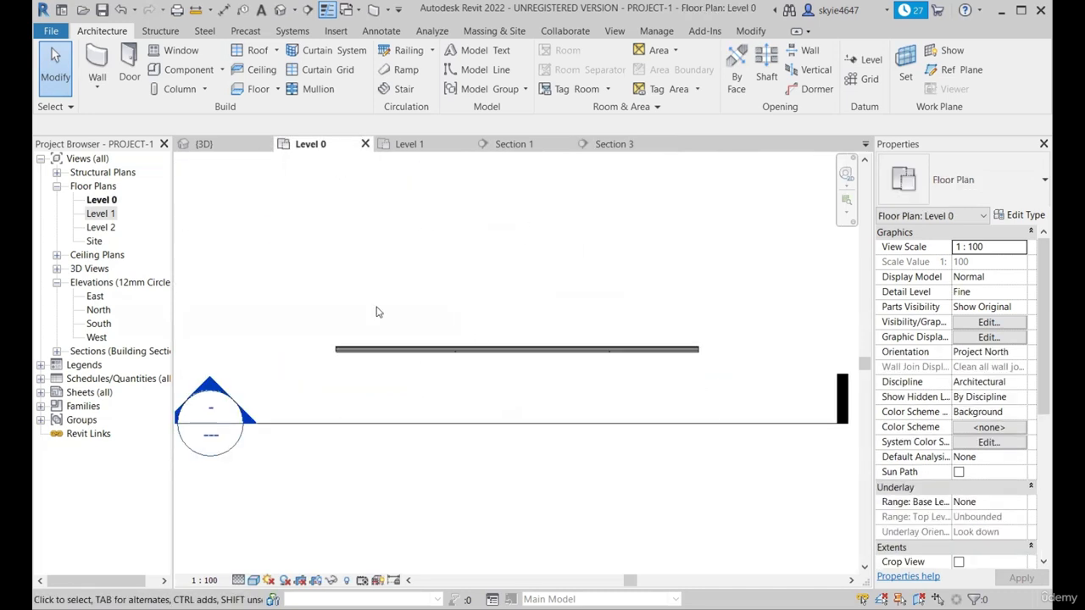
pyautogui.scroll(-2, 442, 368)
pyautogui.scroll(3, 603, 338)
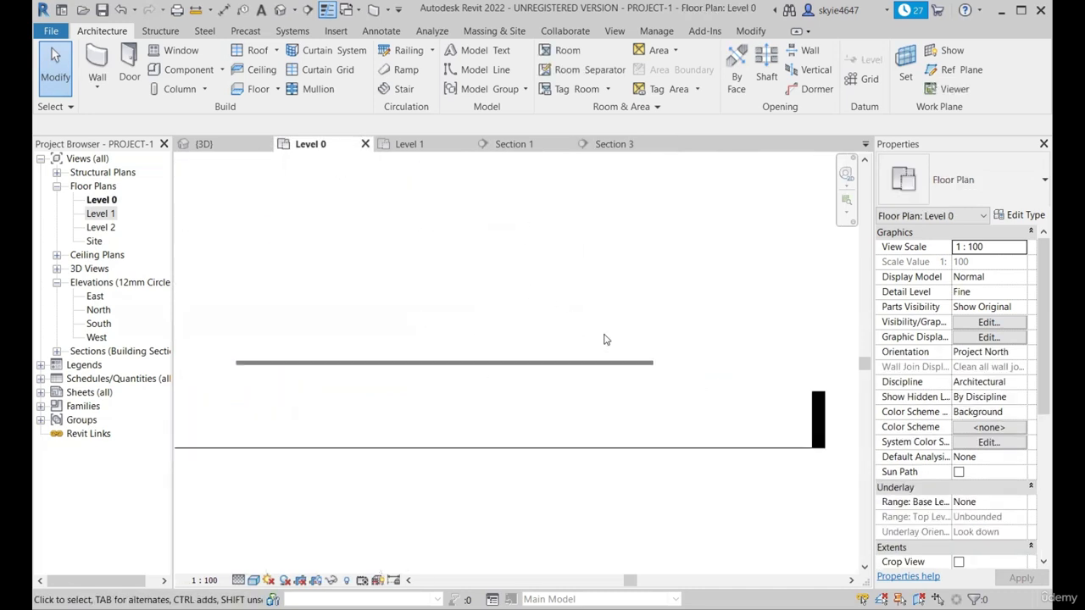
# - Set the View Range top offset of the Level 0 floor plan to 1500 and check how the windows display
pyautogui.press('v')
pyautogui.press('r')
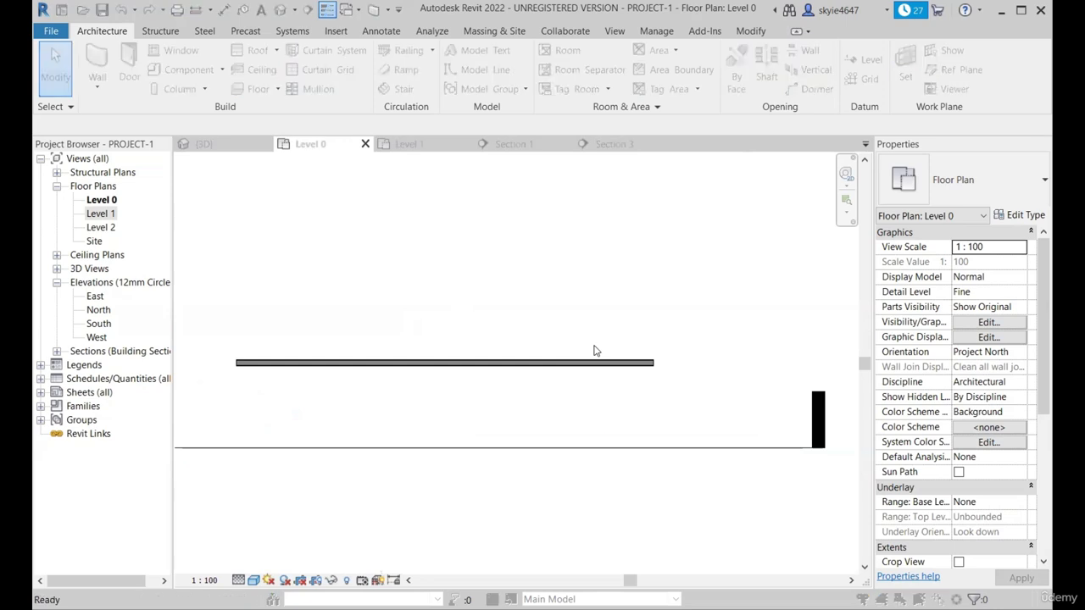
pyautogui.moveTo(746, 269); pyautogui.dragTo(720, 268)
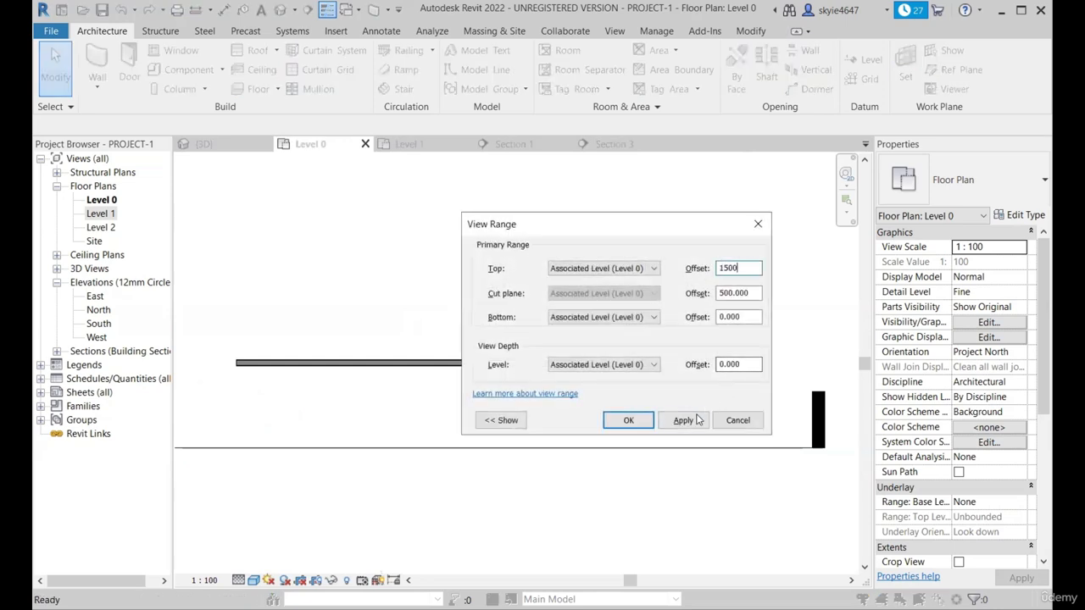
pyautogui.click(688, 421)
pyautogui.click(616, 424)
pyautogui.scroll(1, 469, 358)
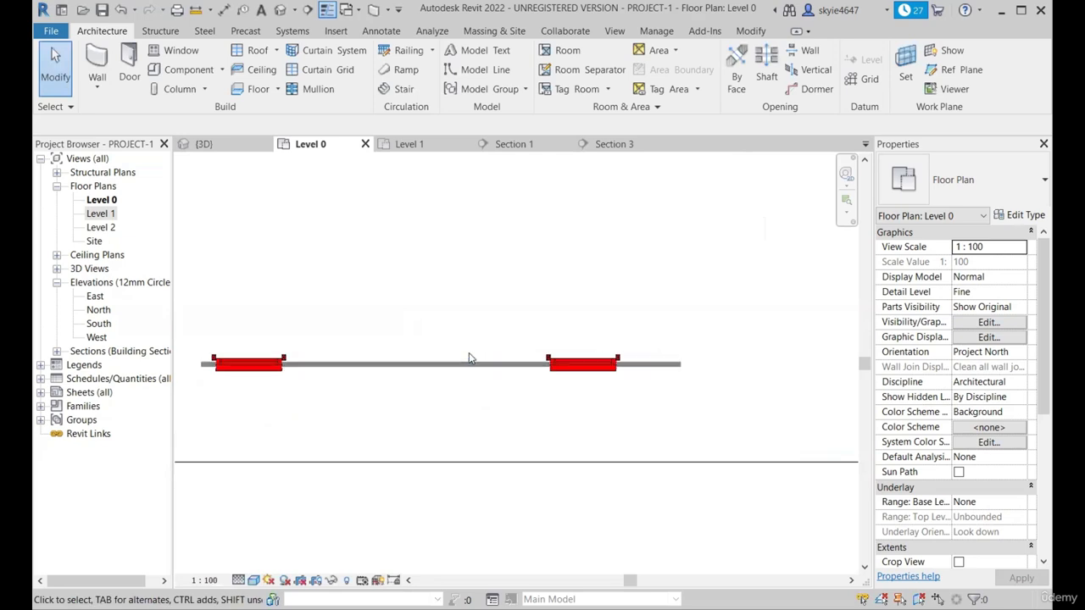
pyautogui.moveTo(469, 359); pyautogui.dragTo(574, 358, button='middle')
pyautogui.scroll(1, 381, 357)
pyautogui.scroll(-2, 361, 352)
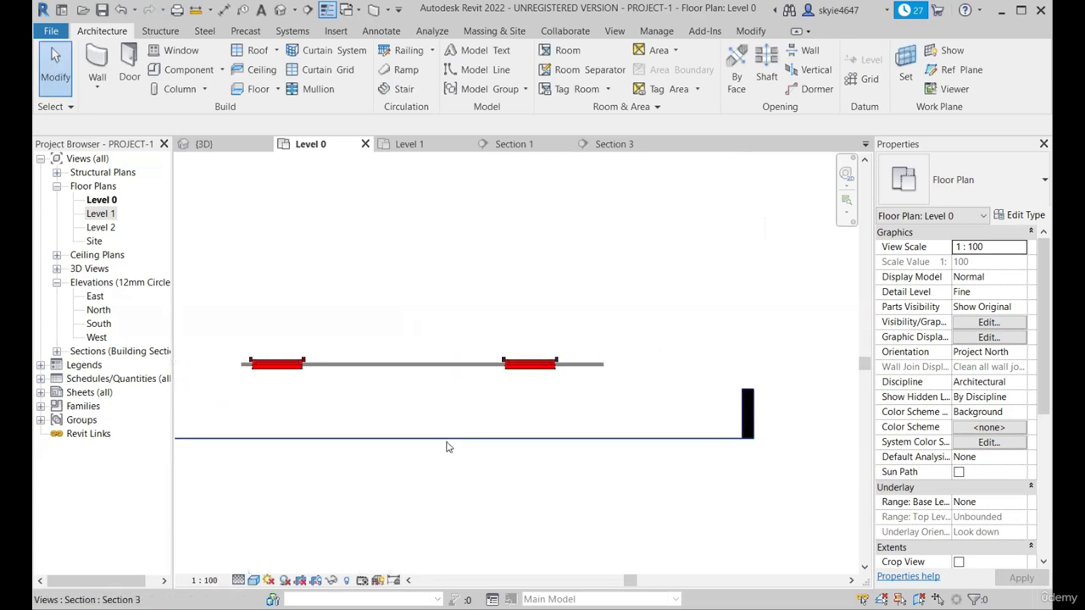
# - In Section 3, draw a second horizontal reference plane across the two lower windows, above the 800 mm plane
pyautogui.click(611, 144)
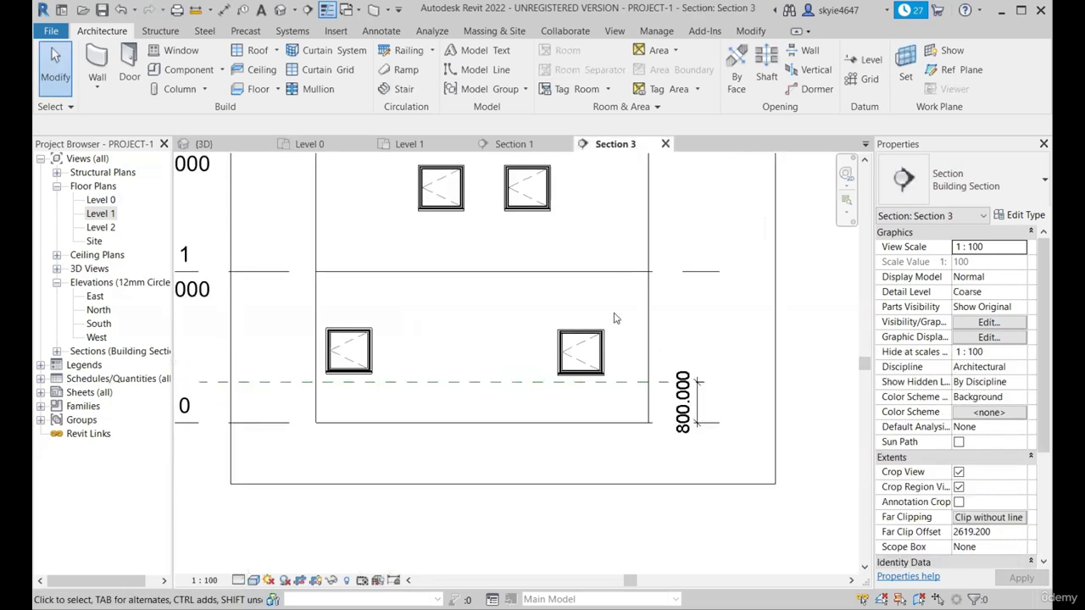
pyautogui.press('r')
pyautogui.press('p')
pyautogui.click(260, 344)
pyautogui.click(758, 344)
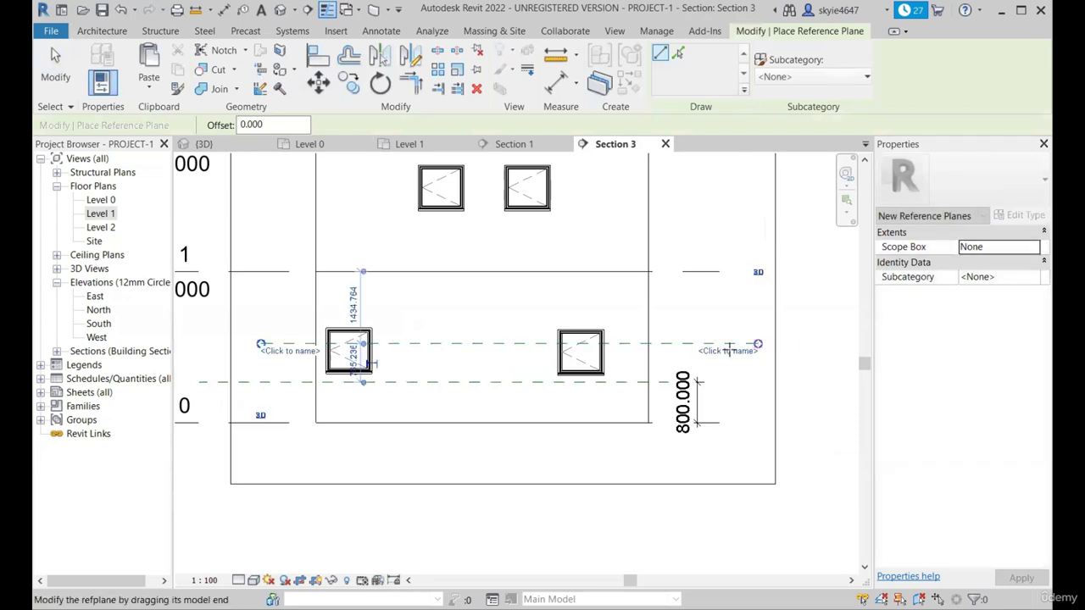
# - Add an aligned dimension from Level 0 to the new reference plane, beside the 800 mm dimension
pyautogui.press('d')
pyautogui.press('i')
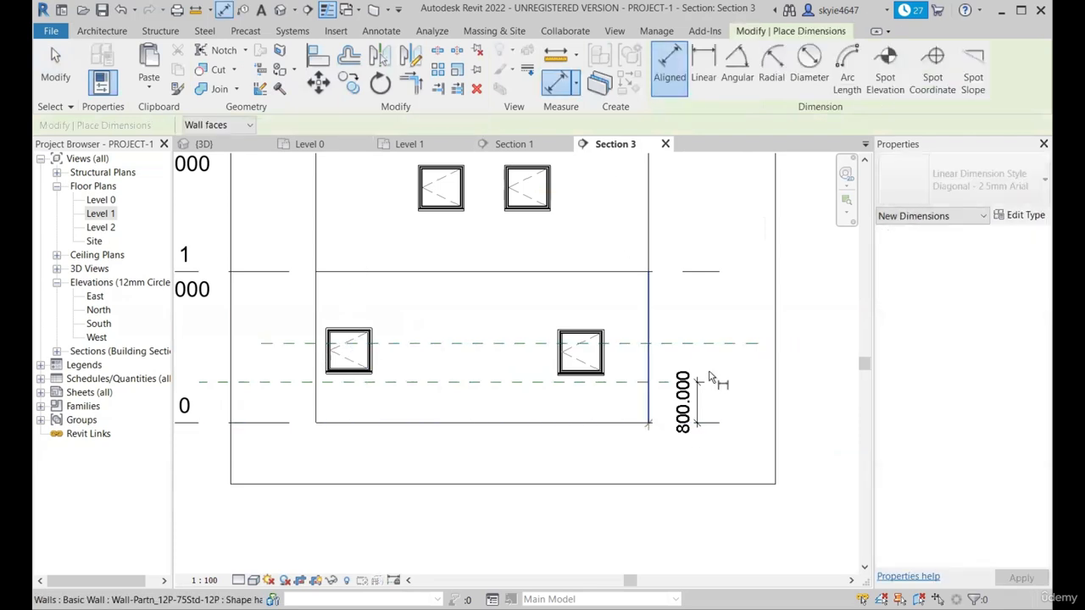
pyautogui.click(637, 423)
pyautogui.click(721, 345)
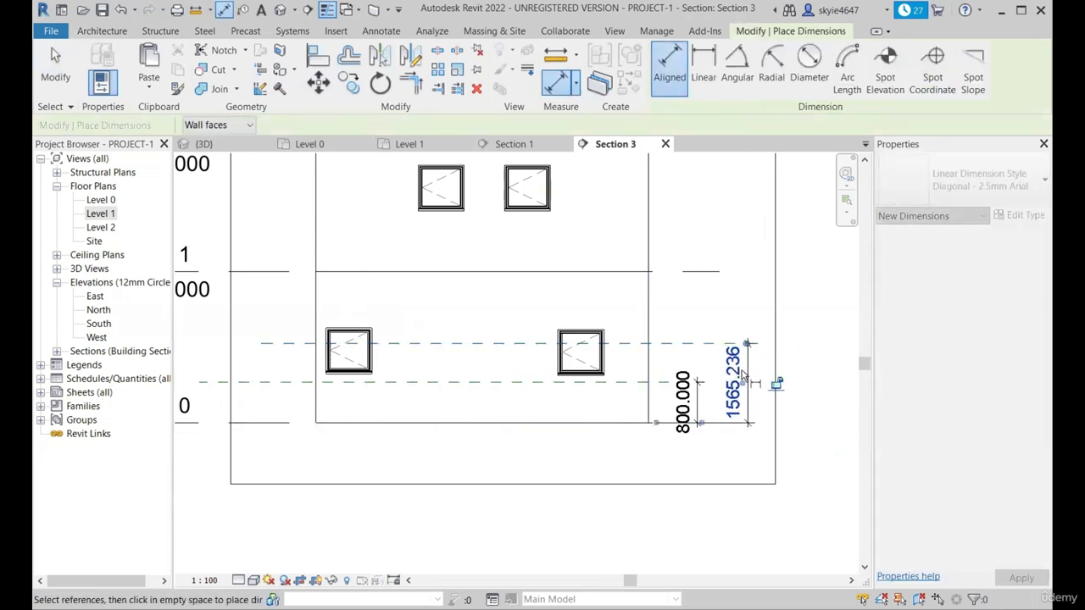
pyautogui.press('Escape')
pyautogui.press('Escape')
# - Set the new reference plane's height above Level 0 to 1500 mm by editing its dimension
pyautogui.click(706, 344)
pyautogui.click(738, 381)
pyautogui.write('15')
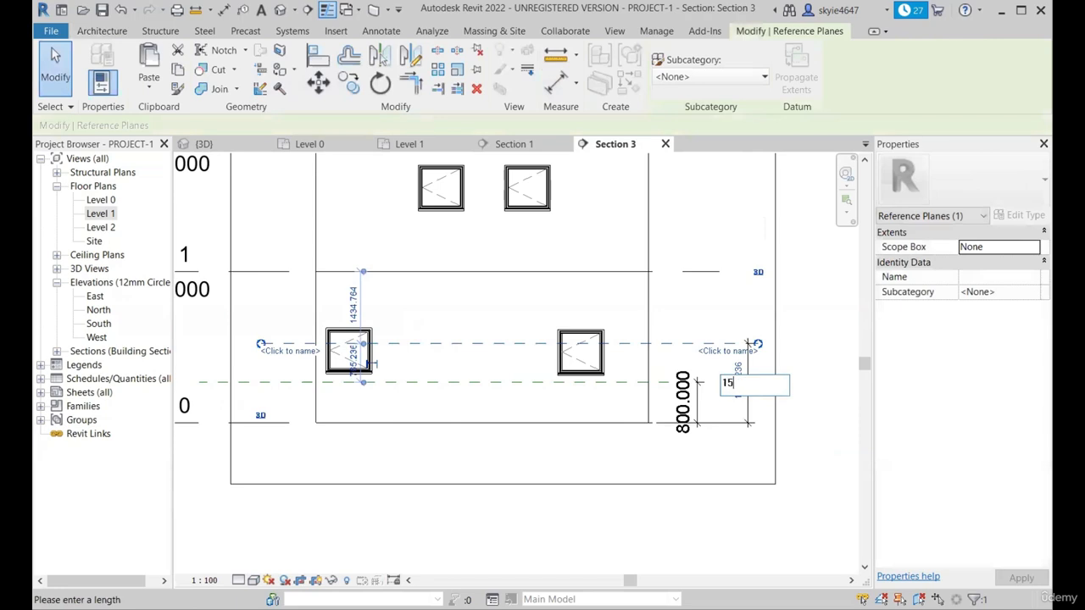
pyautogui.write('00')
pyautogui.press('Return')
pyautogui.press('Escape')
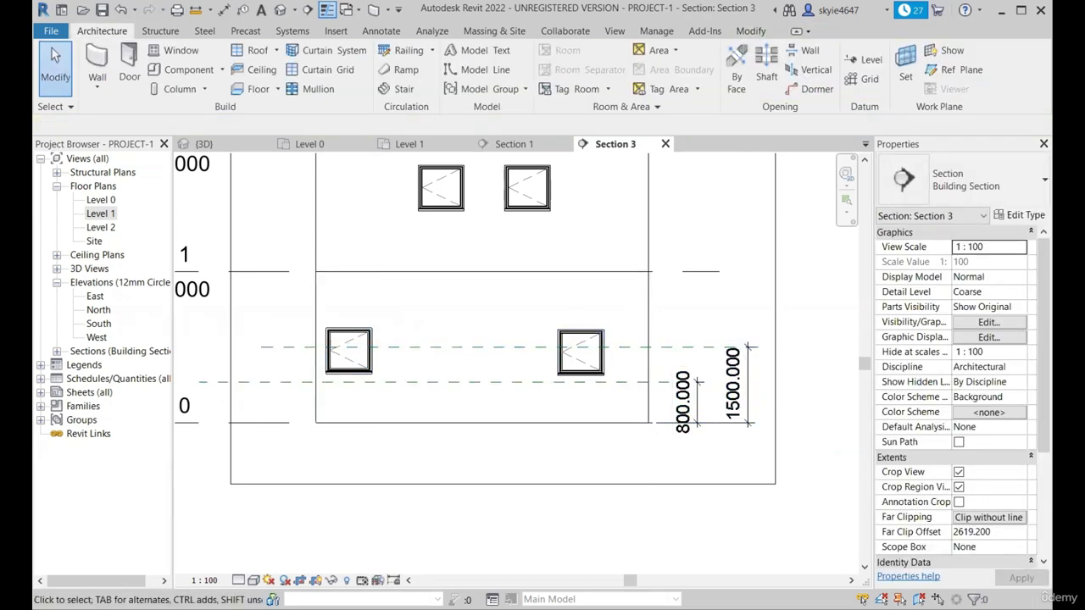
# - Examine the windows in the Level 0 floor plan, and go to the Section 3 view from its section line
pyautogui.click(286, 142)
pyautogui.scroll(-1, 500, 394)
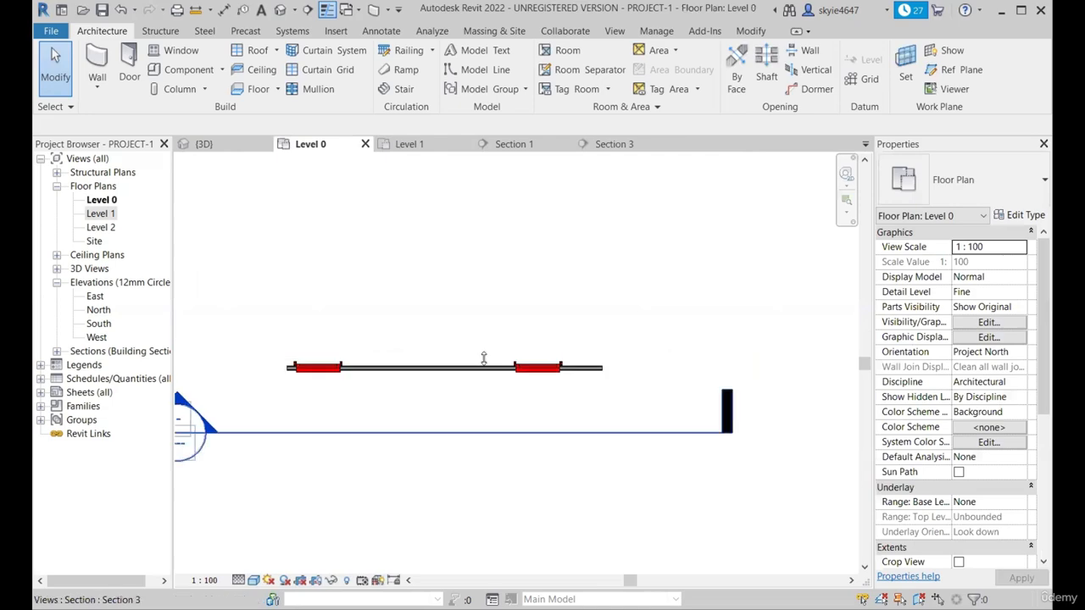
pyautogui.scroll(-1, 508, 405)
pyautogui.scroll(-1, 505, 403)
pyautogui.scroll(3, 379, 401)
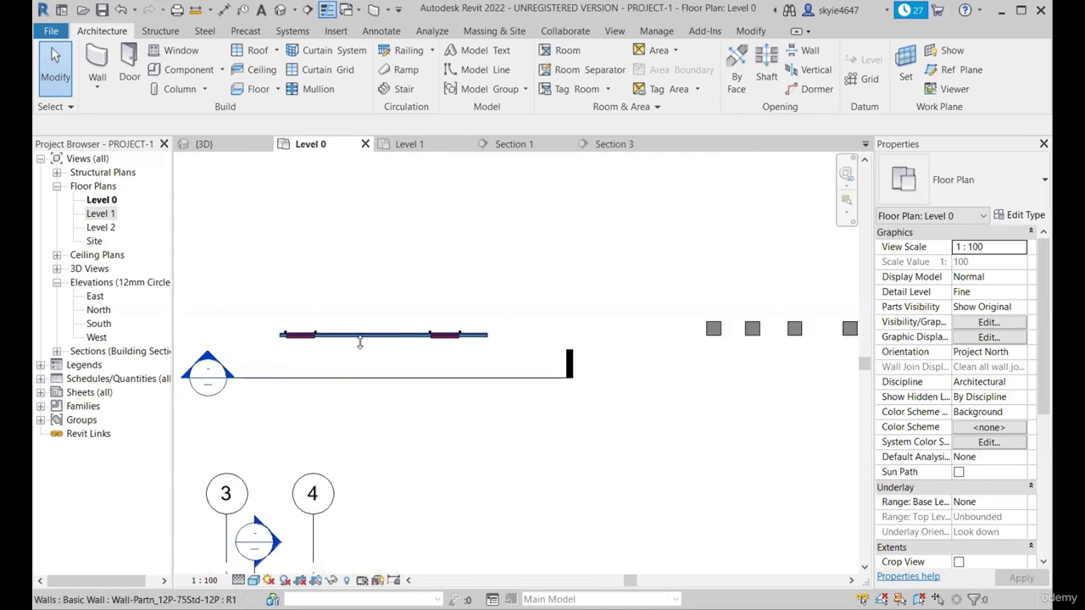
pyautogui.rightClick(379, 401)
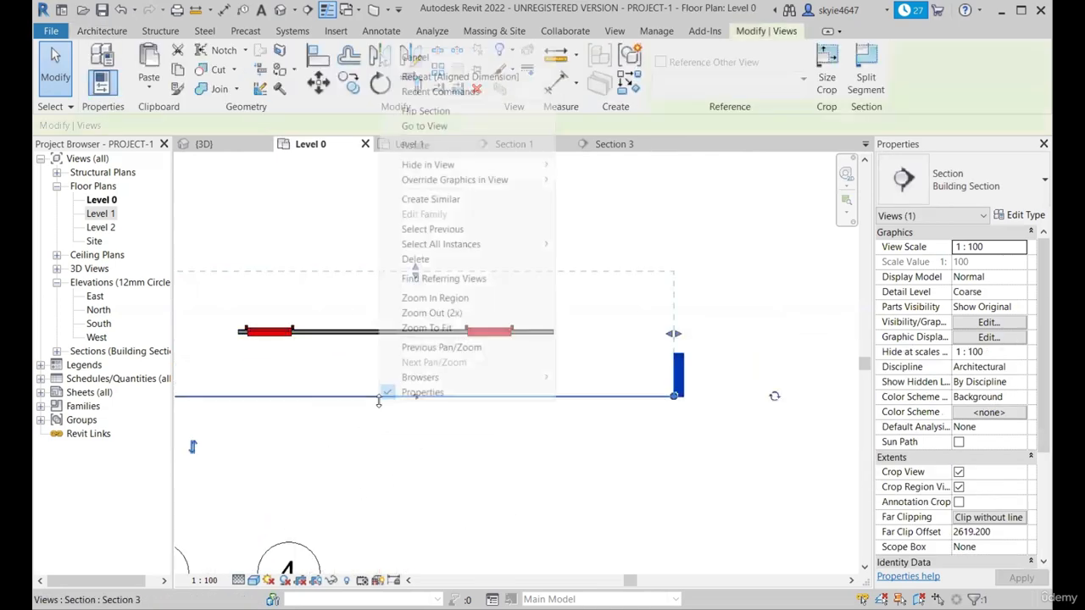
pyautogui.click(423, 111)
pyautogui.scroll(2, 457, 254)
pyautogui.scroll(-1, 461, 267)
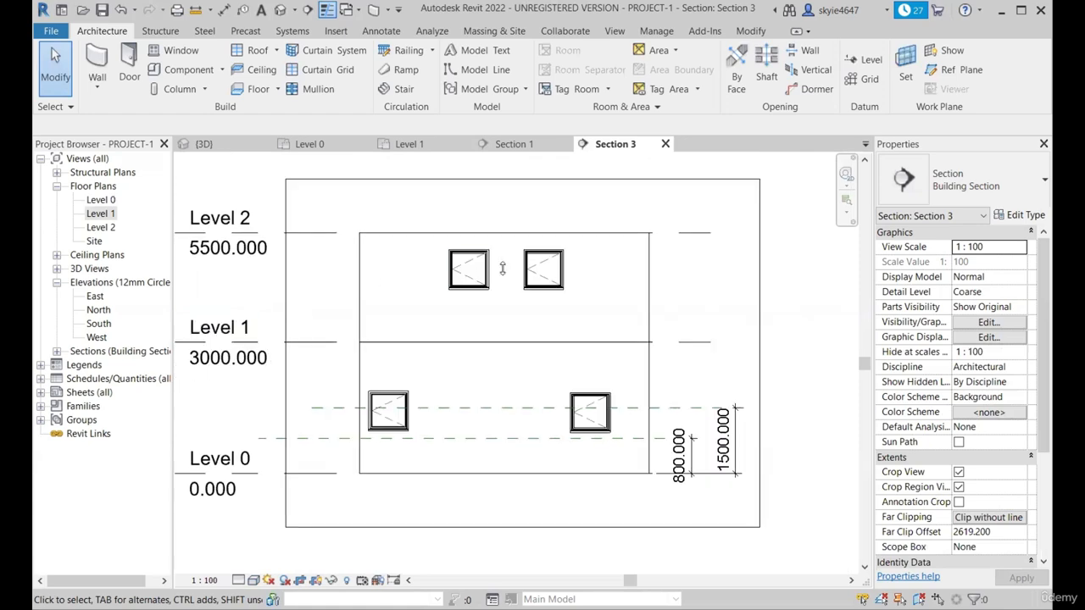
# - Inspect the two upper windows on Level 1 in Section 3 and check whether they appear in the Level 0 floor plan
pyautogui.scroll(1, 466, 271)
pyautogui.click(463, 269)
pyautogui.click(540, 289)
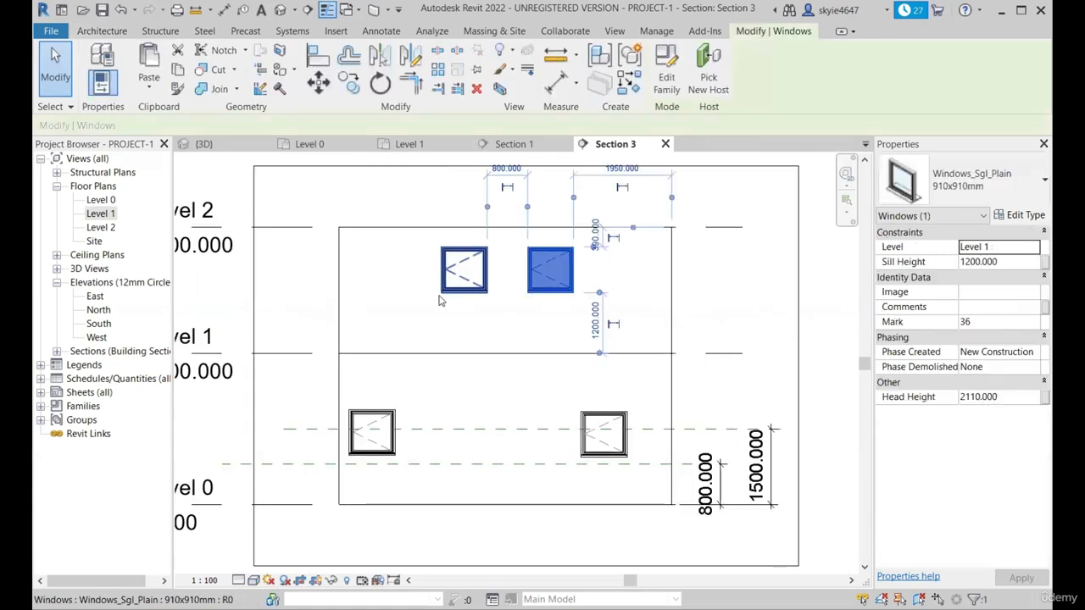
pyautogui.click(434, 312)
pyautogui.scroll(-1, 615, 411)
pyautogui.click(310, 145)
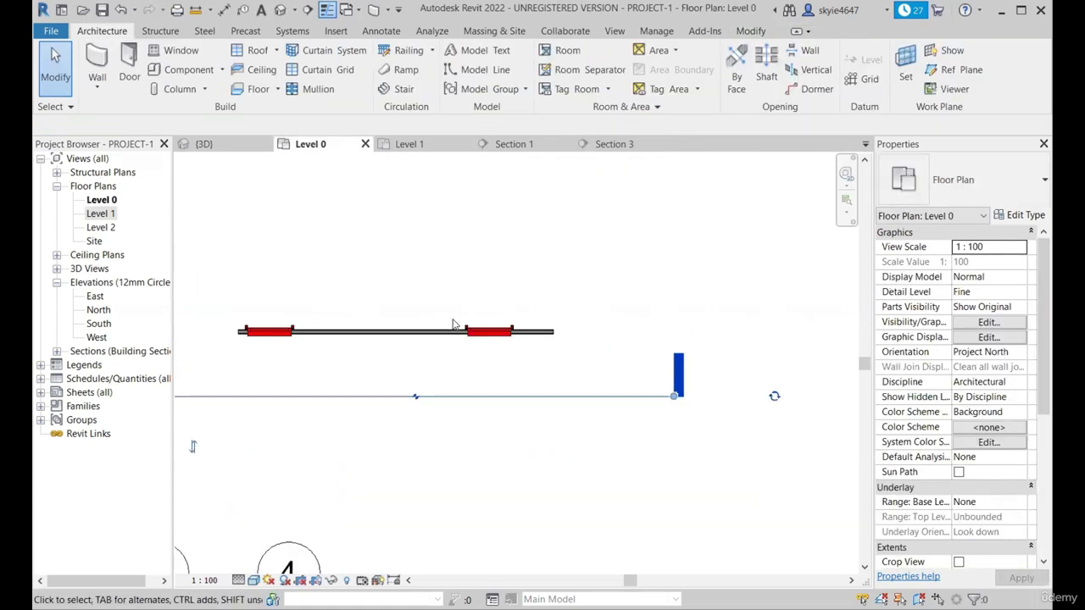
pyautogui.scroll(-1, 360, 334)
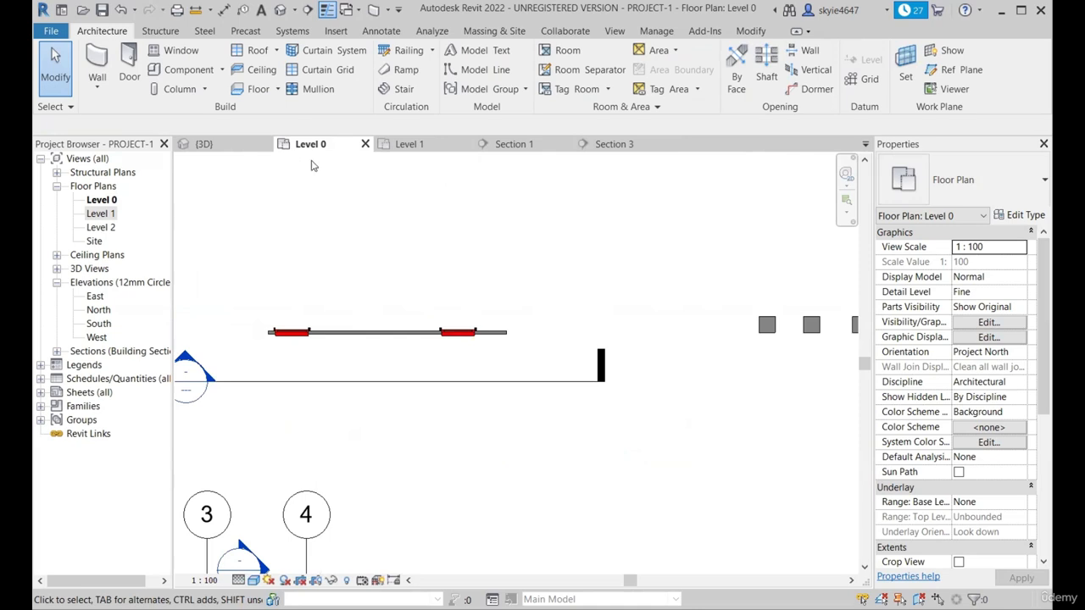
pyautogui.scroll(1, 424, 356)
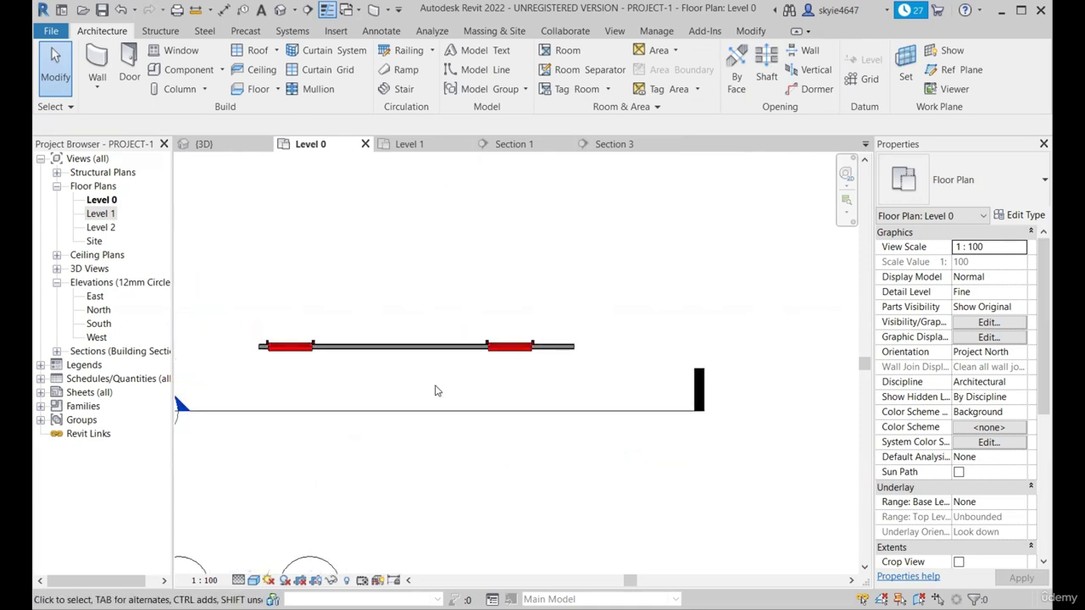
# - Set the View Range top of the Level 0 floor plan to Level 2, apply it, and move the dialog off the wall
pyautogui.press('v')
pyautogui.press('r')
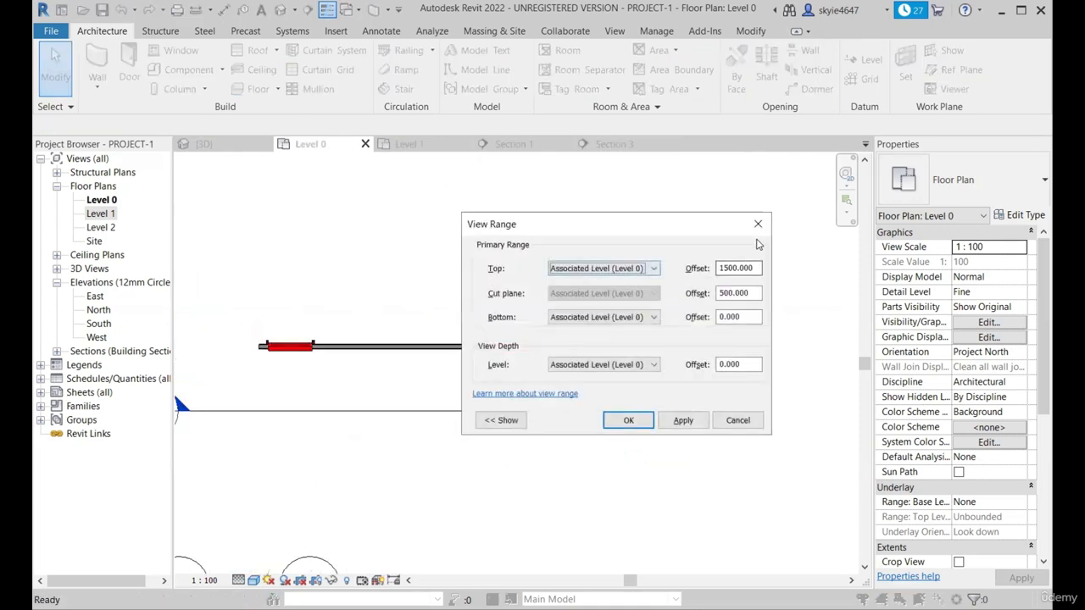
pyautogui.click(654, 268)
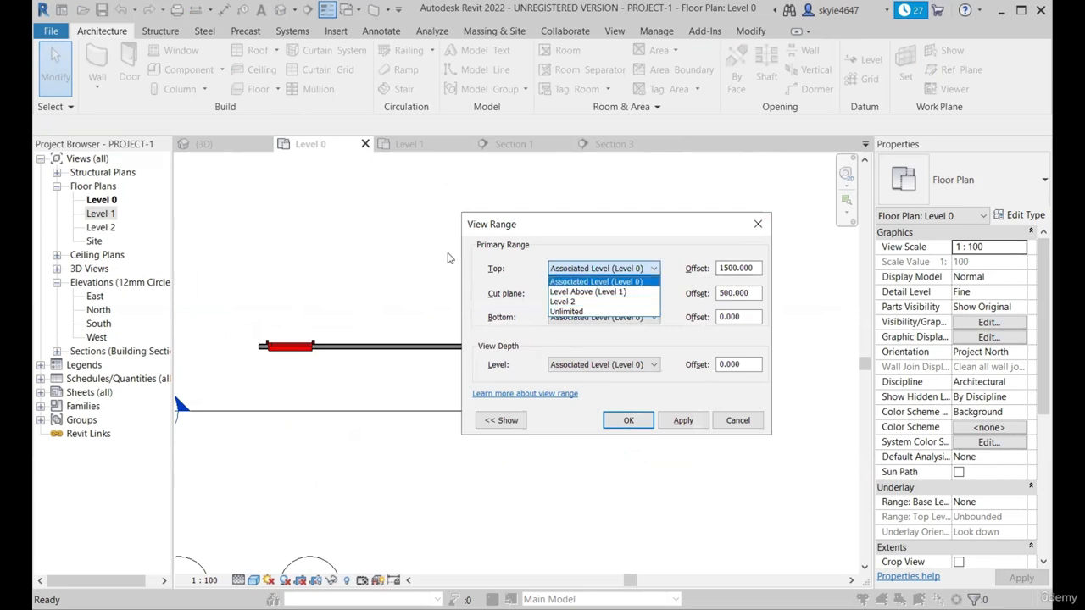
pyautogui.click(592, 300)
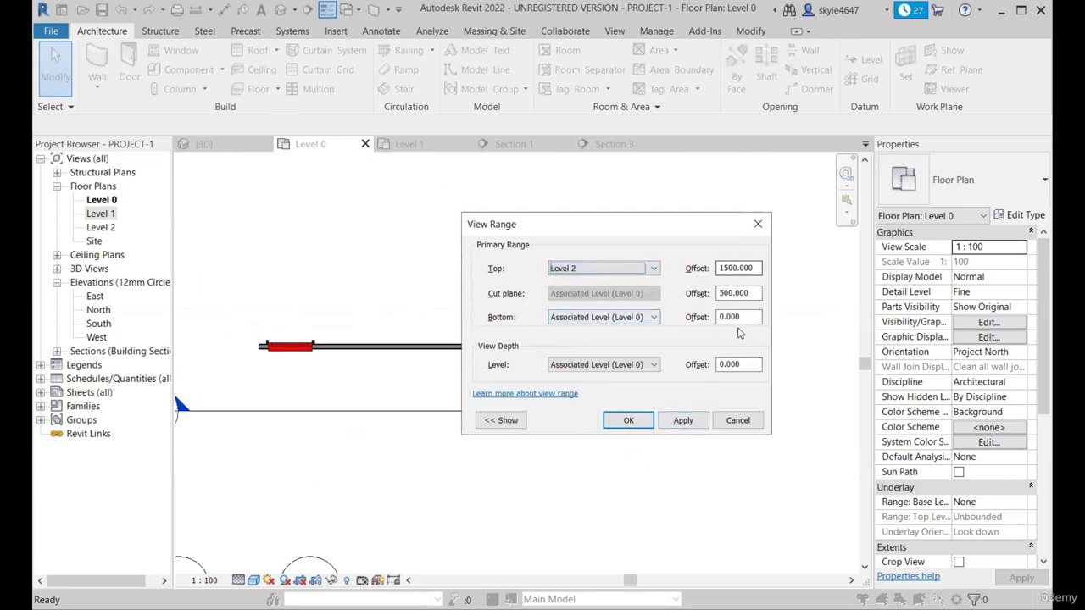
pyautogui.click(683, 420)
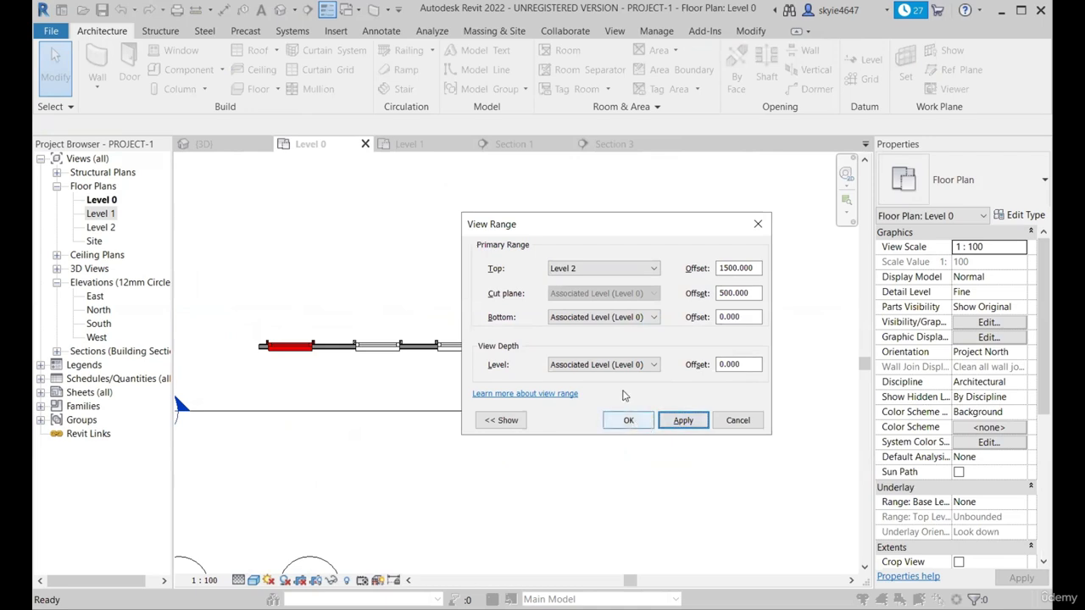
pyautogui.moveTo(619, 229); pyautogui.dragTo(691, 230)
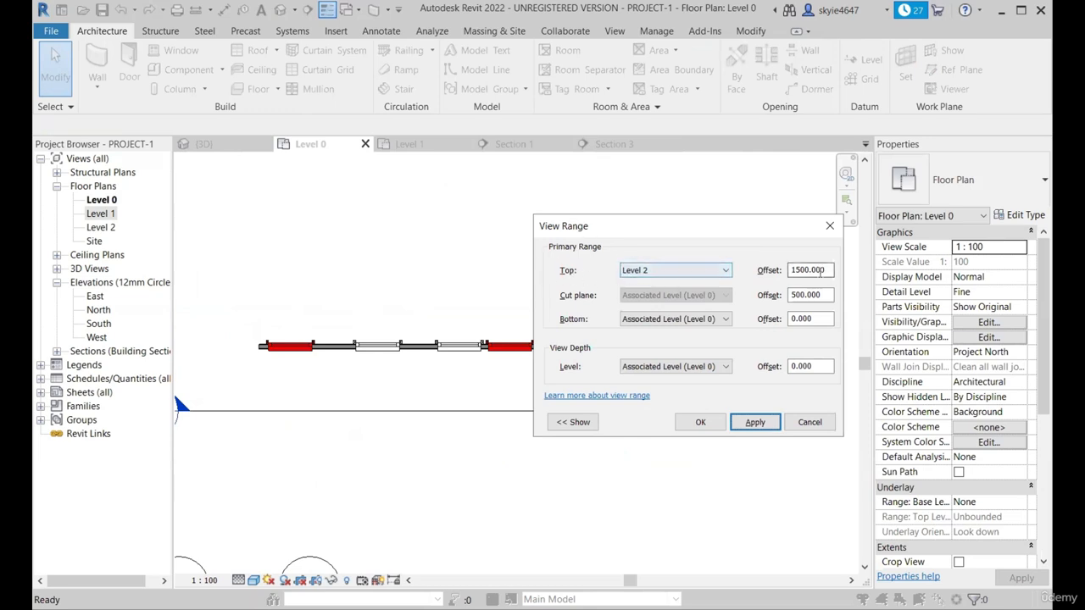
# - Set the View Range top offset from Level 2 to 0, apply it, and close the View Range settings
pyautogui.doubleClick(810, 270)
pyautogui.write('0')
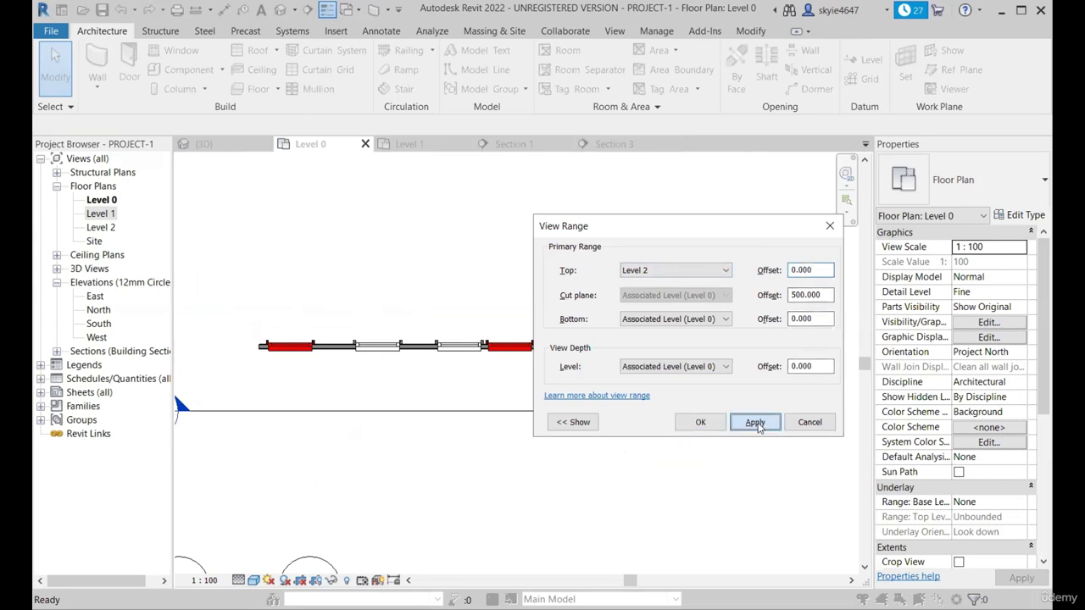
pyautogui.click(754, 421)
pyautogui.click(722, 424)
# - In Section 3, align the 1500 mm reference plane with the Level 2 line
pyautogui.click(615, 144)
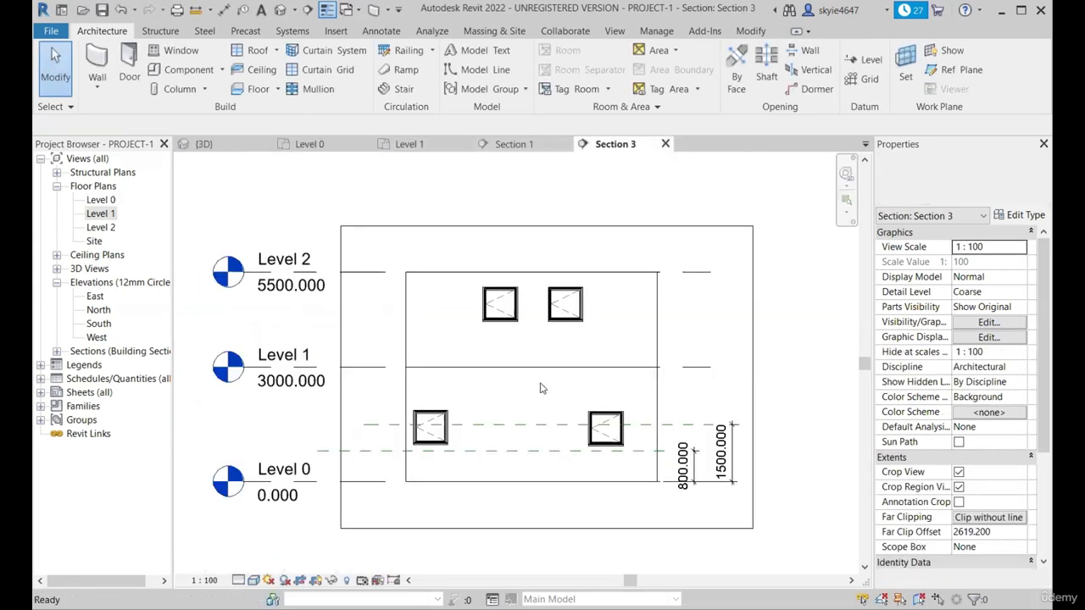
pyautogui.click(684, 426)
pyautogui.click(679, 431)
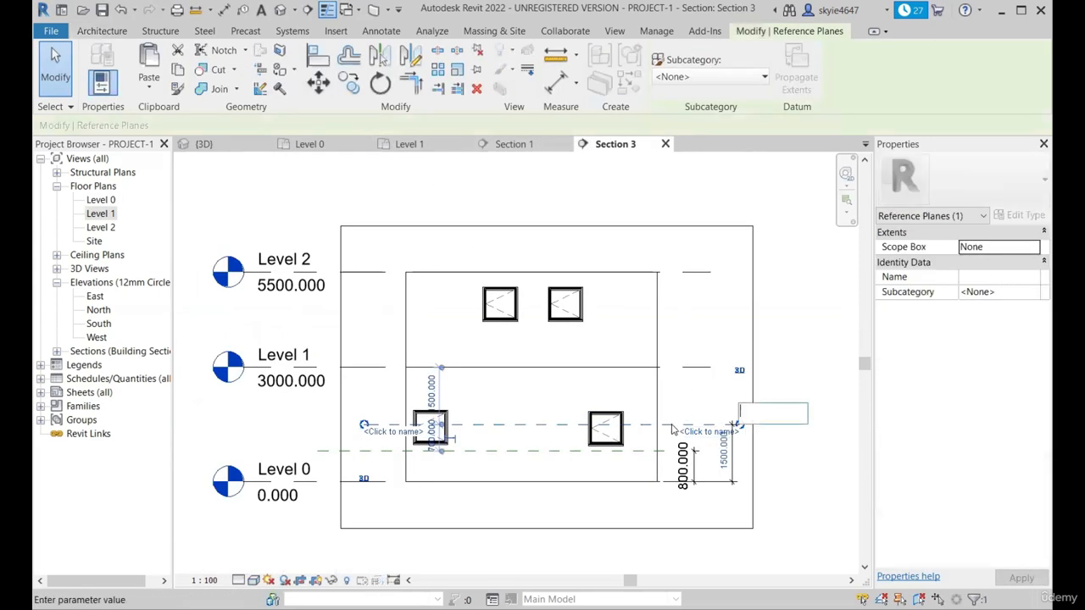
pyautogui.press('a')
pyautogui.press('l')
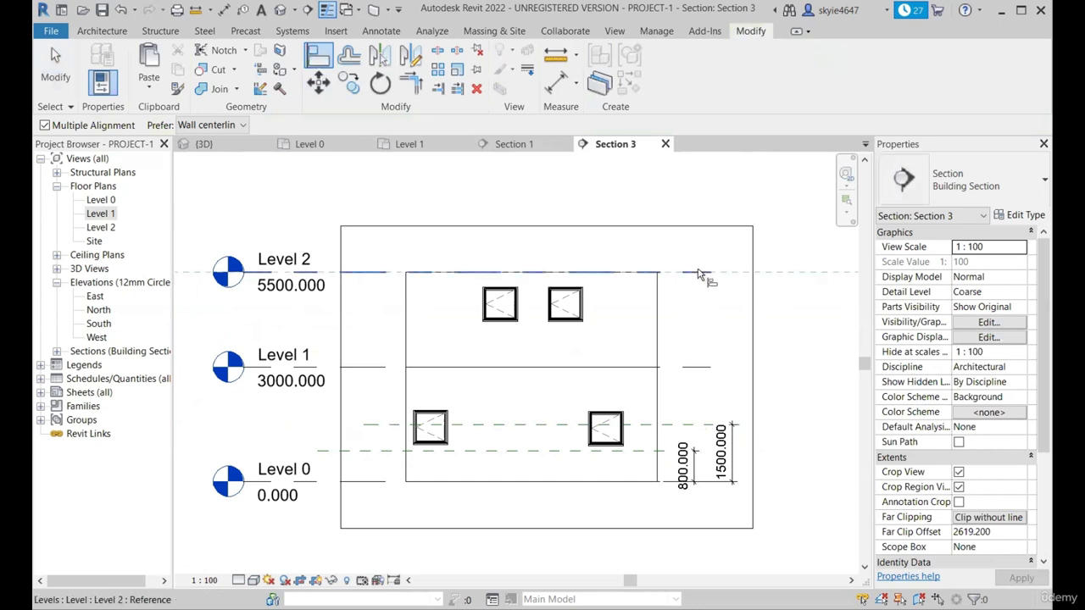
pyautogui.click(684, 425)
pyautogui.press('Escape')
pyautogui.press('Escape')
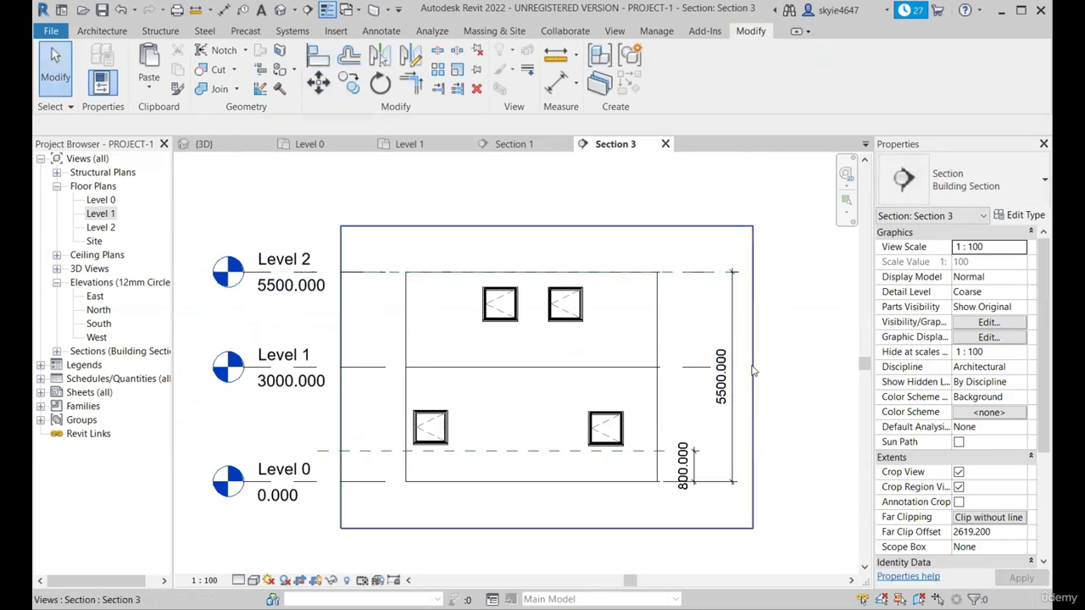
# - Compare the windows shown in the Level 0 floor plan with those in the Level 1 floor plan
pyautogui.click(311, 145)
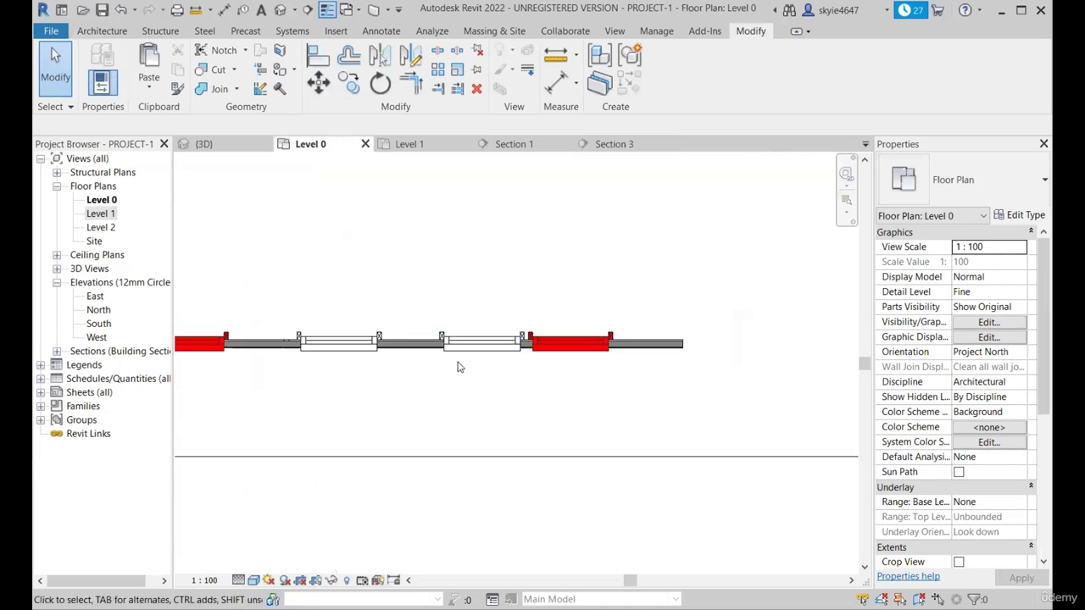
pyautogui.click(410, 145)
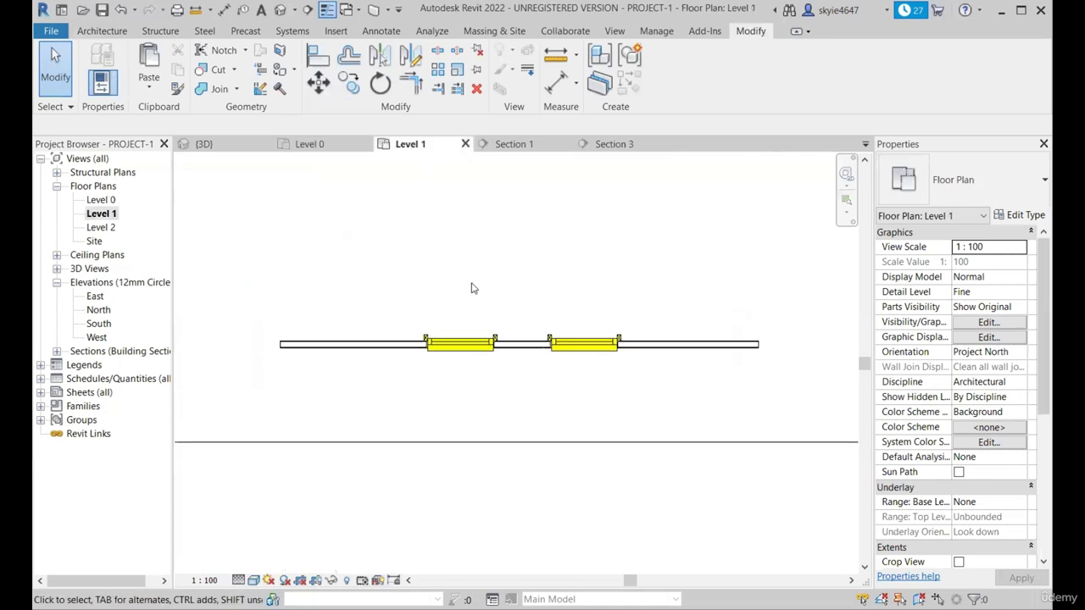
pyautogui.click(313, 145)
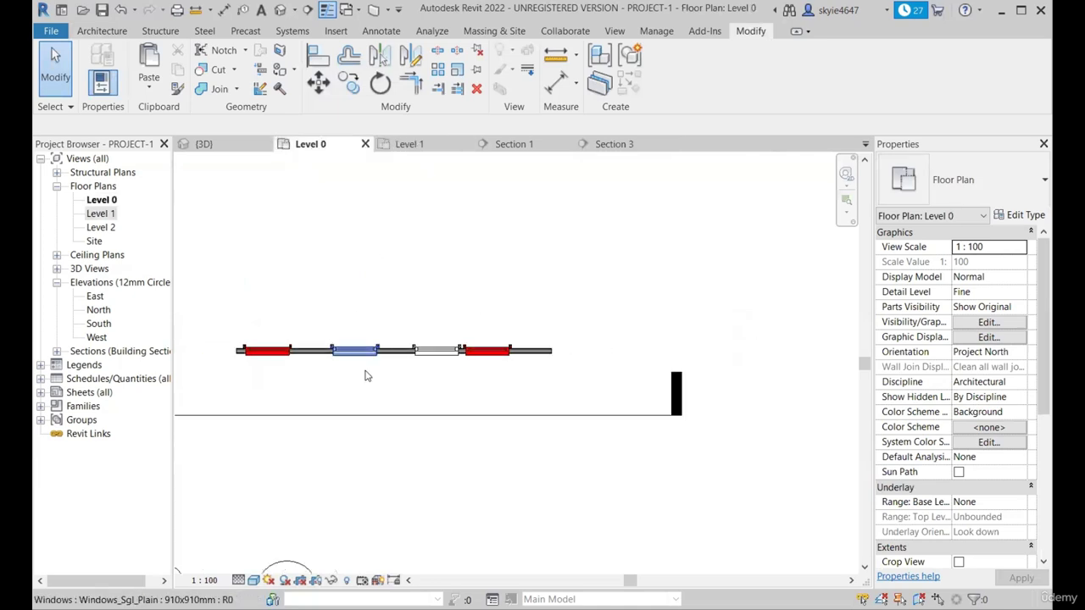
pyautogui.scroll(-2, 437, 364)
pyautogui.scroll(3, 399, 356)
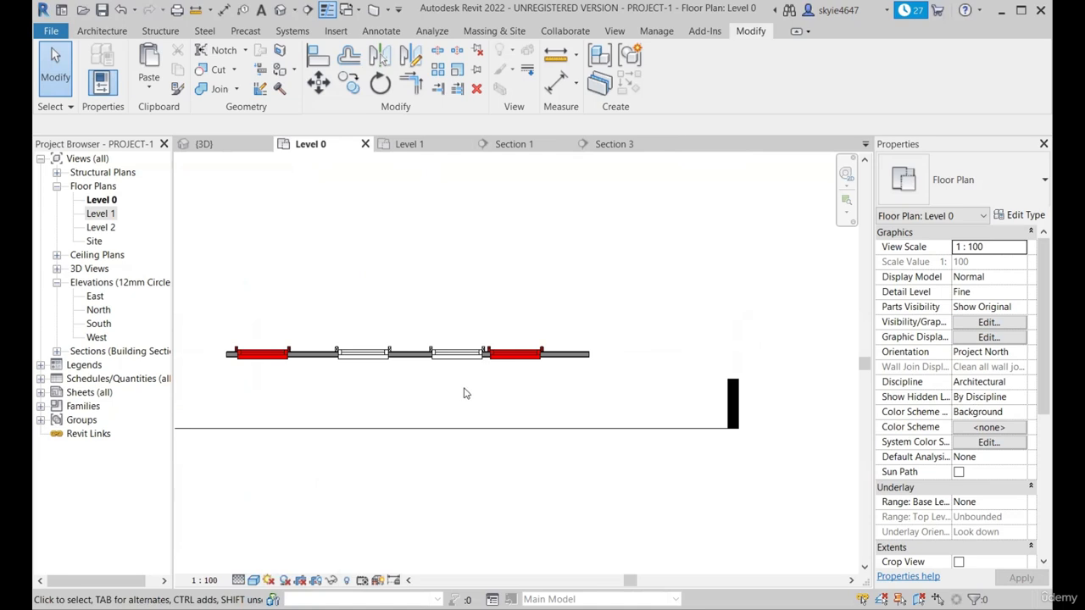
# - Review the Level 0 View Range settings, and inspect the windows against the levels and reference planes in Section 3
pyautogui.press('v')
pyautogui.press('r')
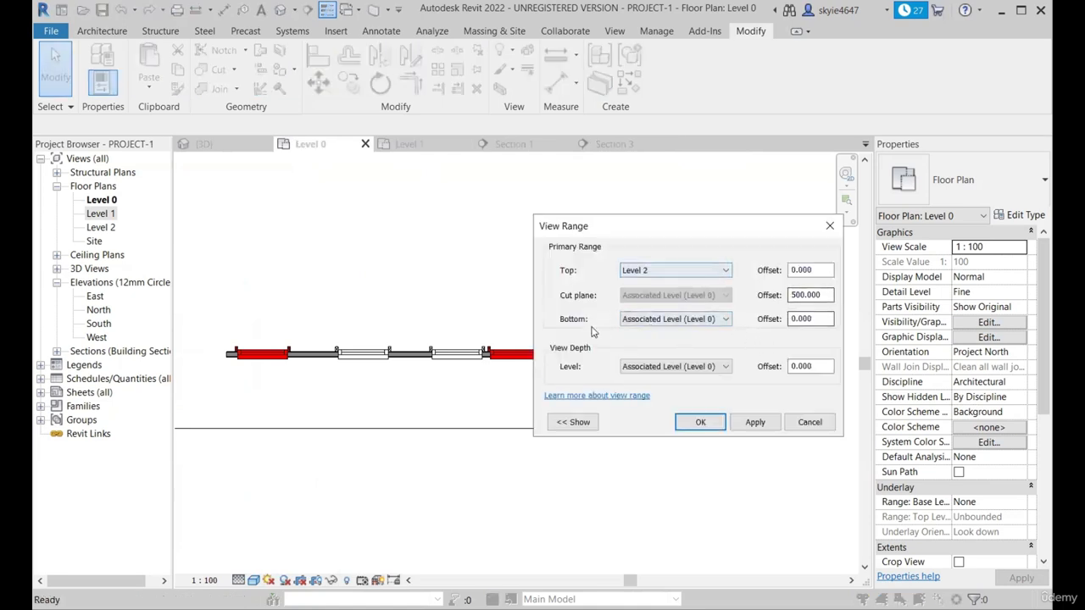
pyautogui.click(830, 225)
pyautogui.click(610, 144)
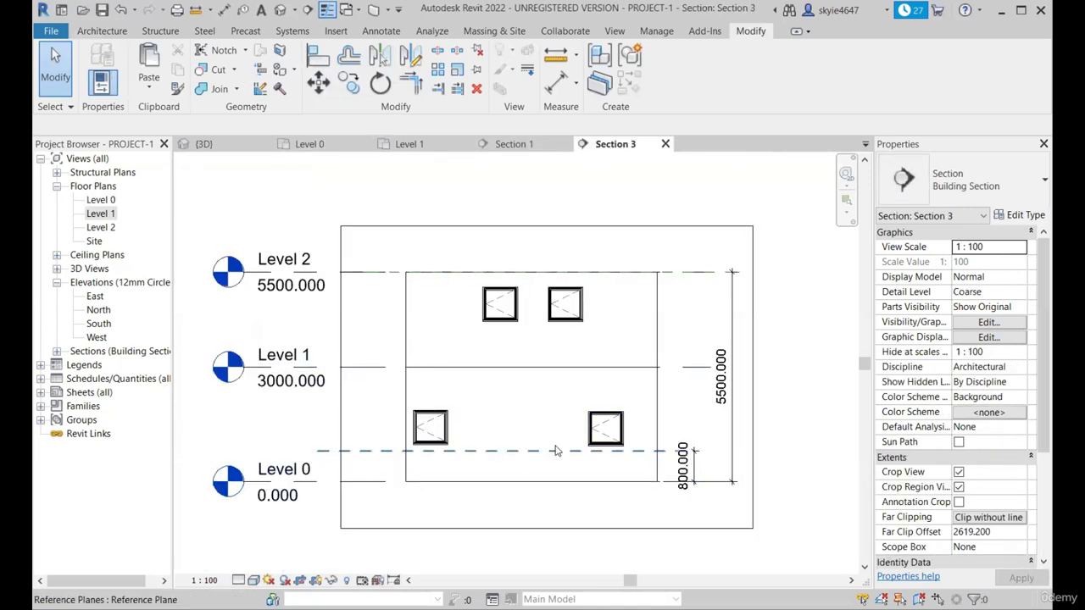
pyautogui.scroll(1, 555, 445)
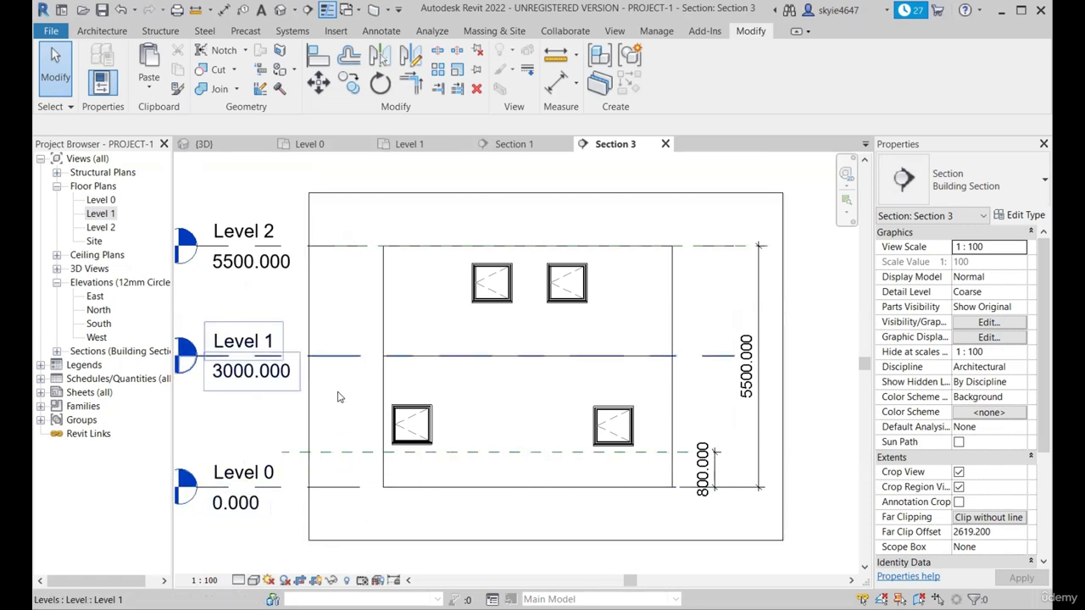
pyautogui.scroll(-1, 334, 416)
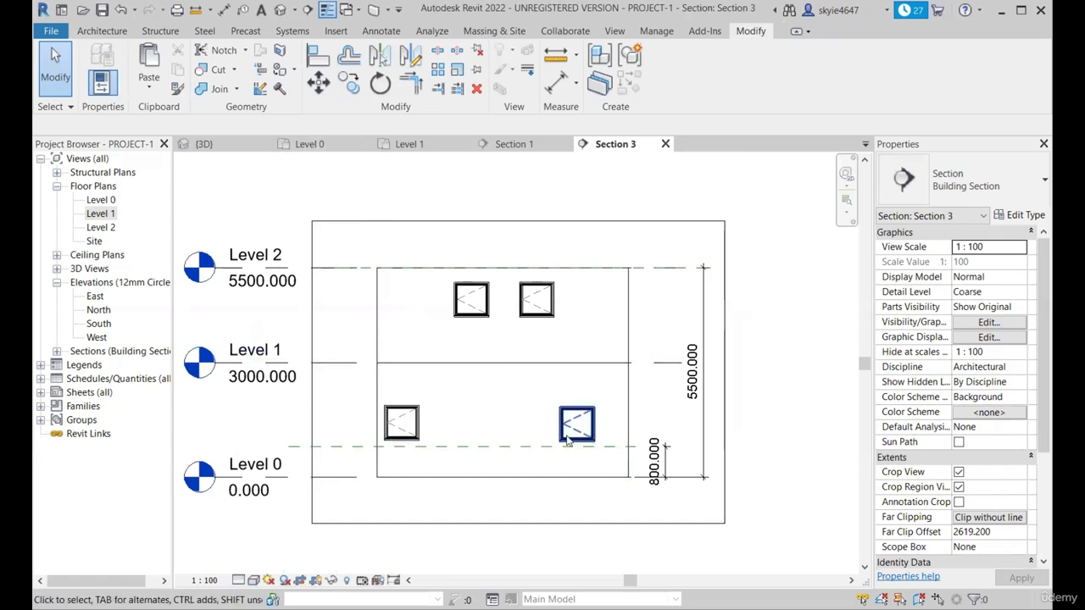
# - Try to set the bottom and view depth offsets of the Level 0 View Range to 3000 mm
pyautogui.click(312, 146)
pyautogui.scroll(-2, 414, 392)
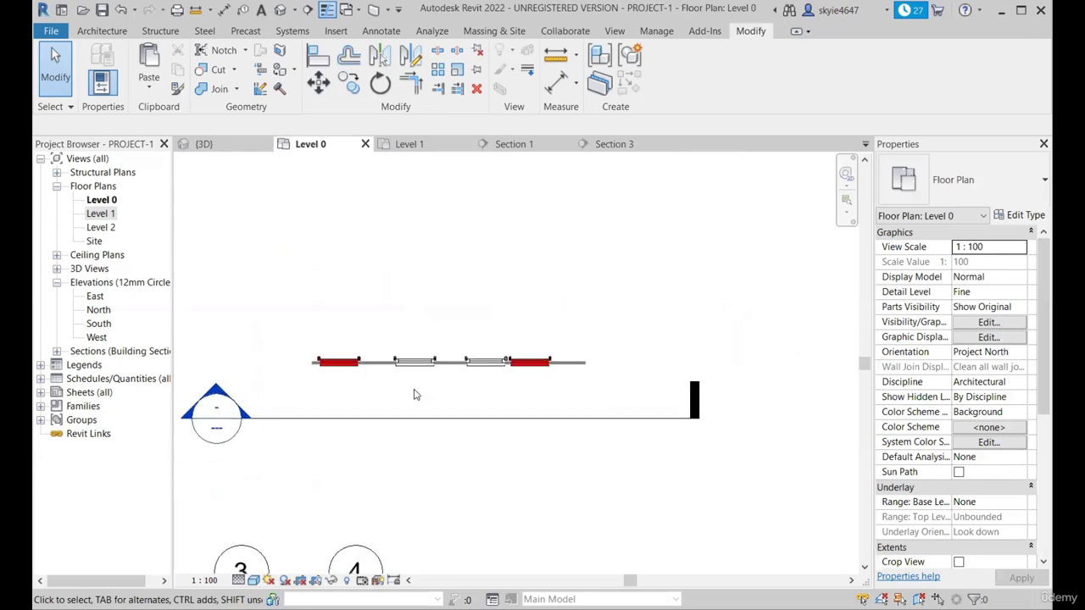
pyautogui.press('v')
pyautogui.press('r')
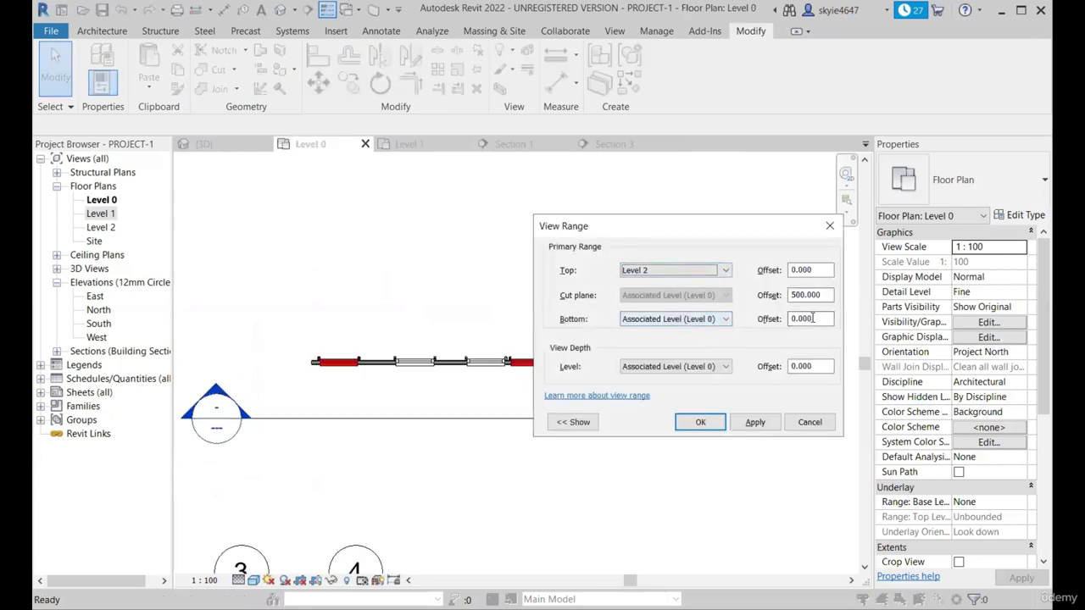
pyautogui.moveTo(813, 317); pyautogui.dragTo(780, 316)
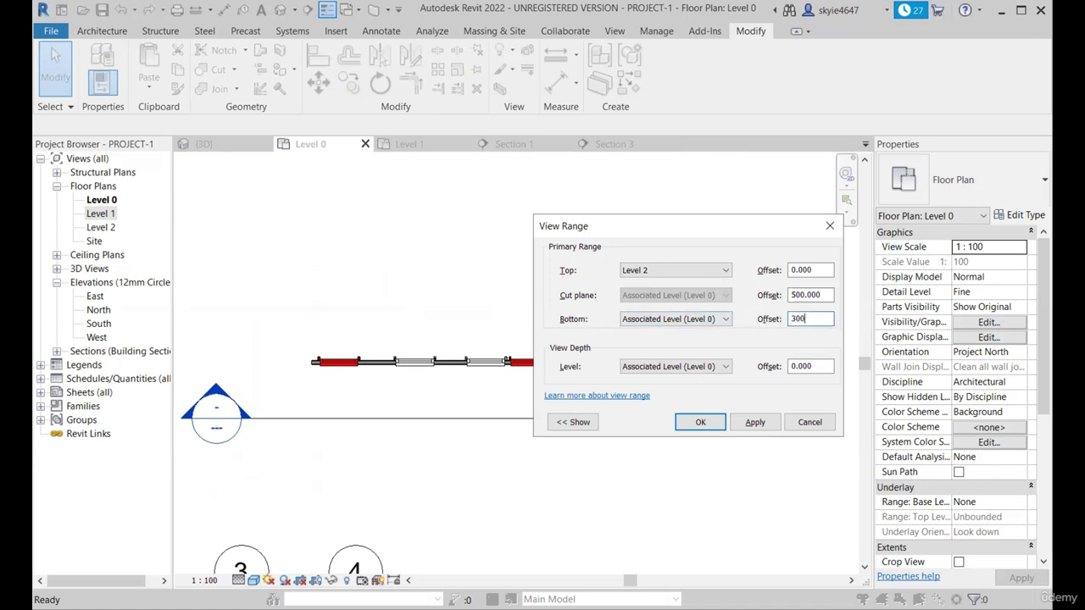
pyautogui.click(814, 367)
pyautogui.write('3000')
pyautogui.click(754, 422)
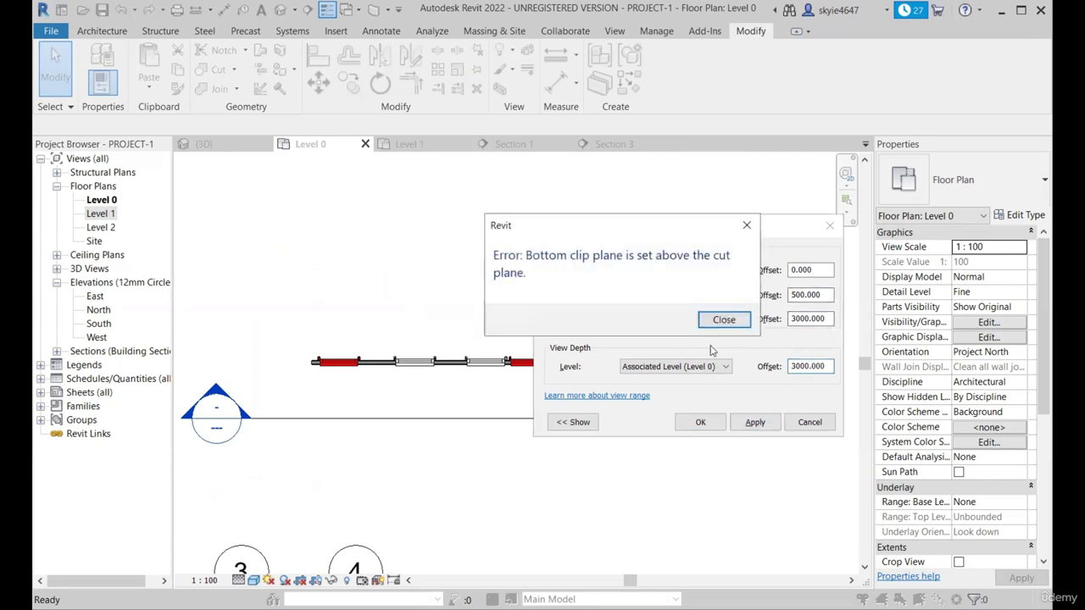
pyautogui.click(722, 319)
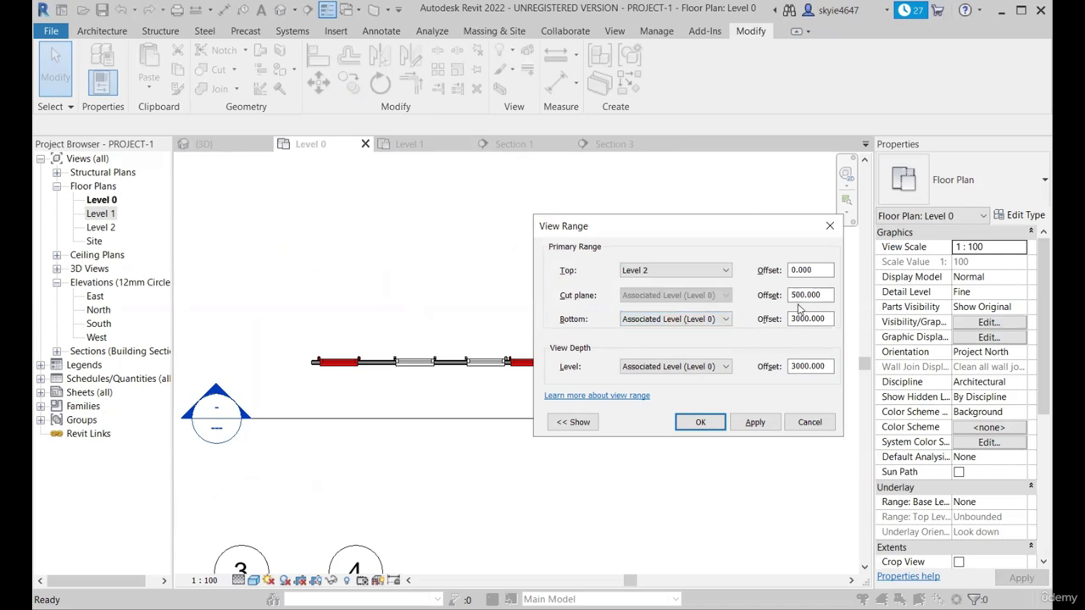
# - Set the cut plane offset to 3500 mm, apply the View Range, and check the windows in the Level 0 floor plan
pyautogui.moveTo(828, 296); pyautogui.dragTo(763, 290)
pyautogui.write('3500')
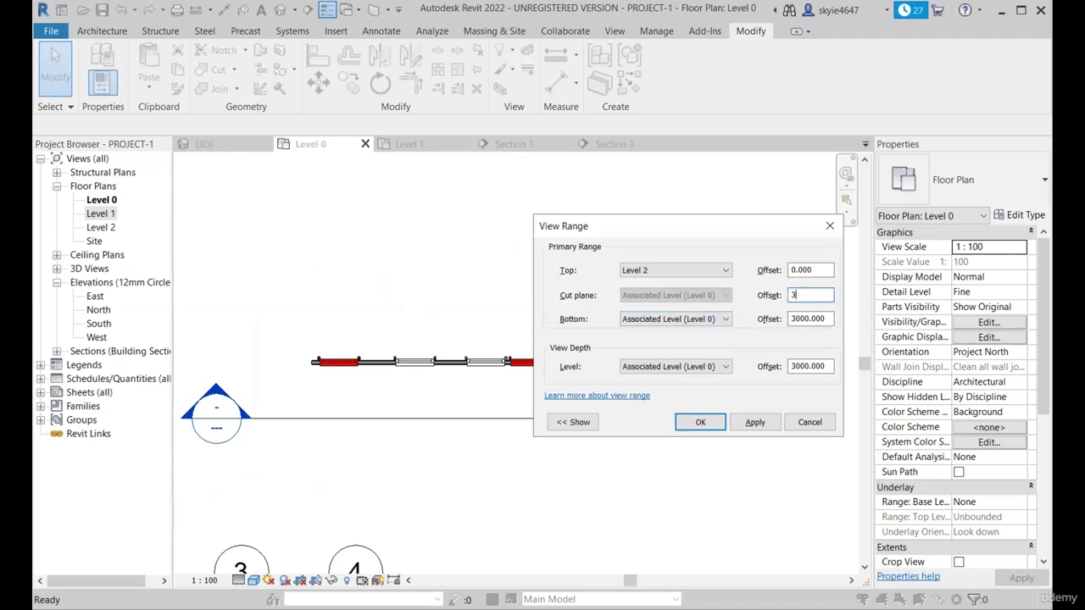
pyautogui.click(754, 422)
pyautogui.click(700, 422)
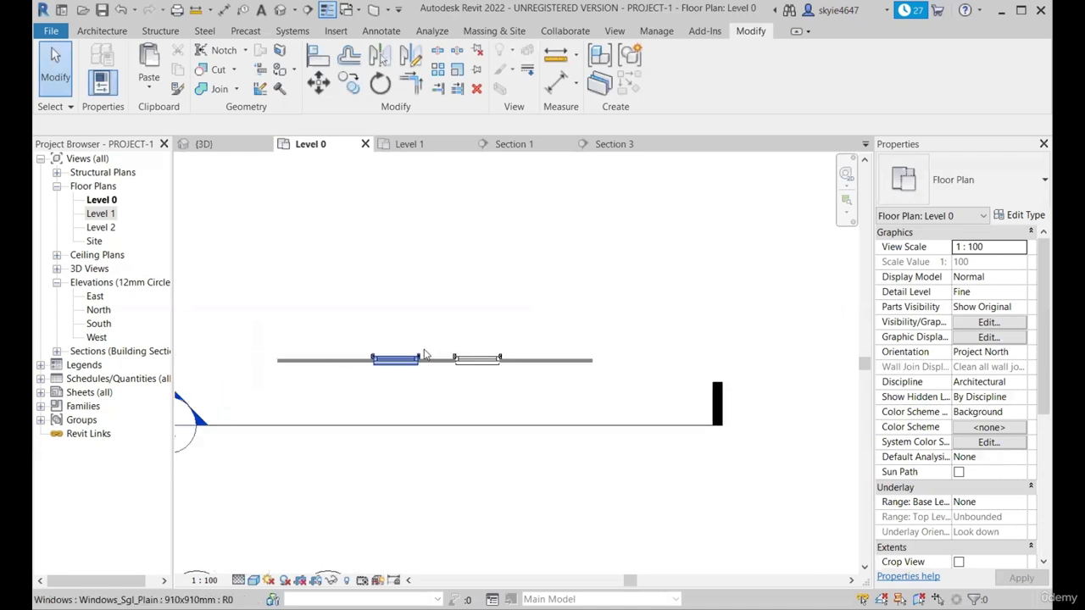
pyautogui.scroll(1, 425, 355)
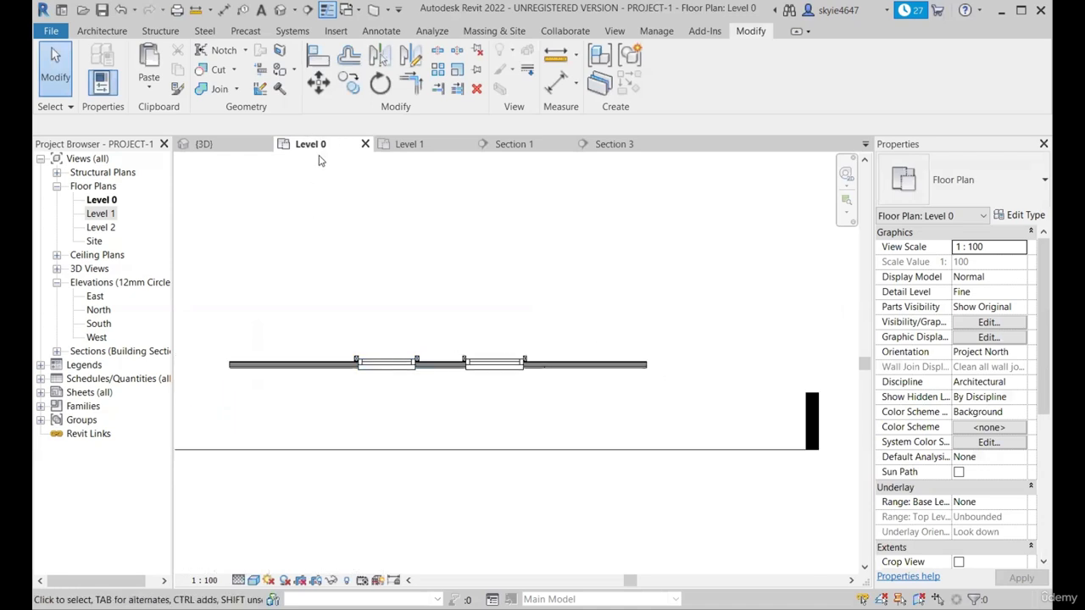
pyautogui.scroll(-2, 314, 368)
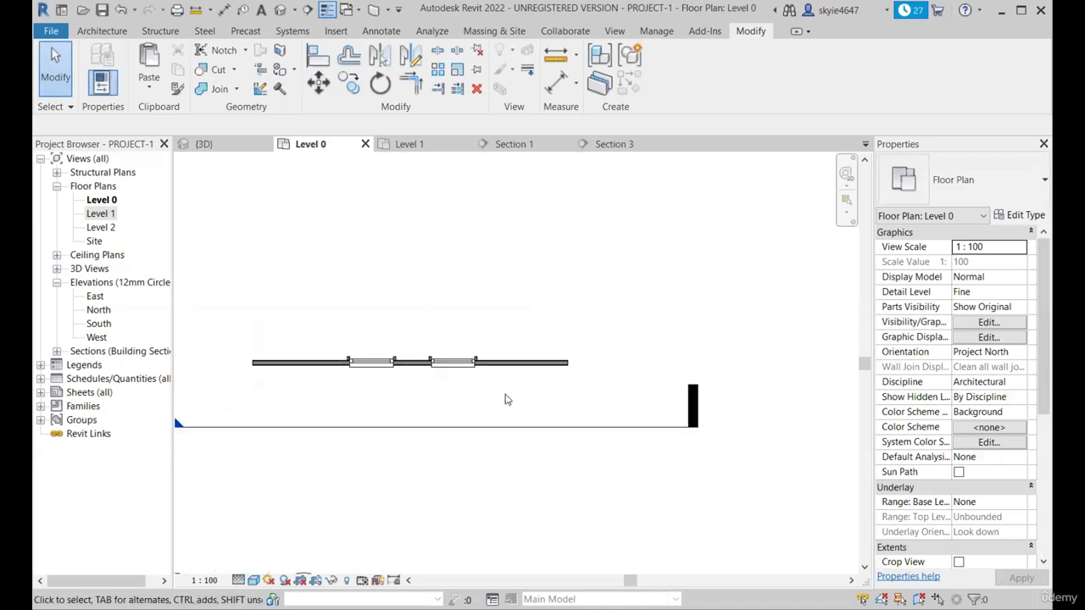
pyautogui.scroll(1, 309, 362)
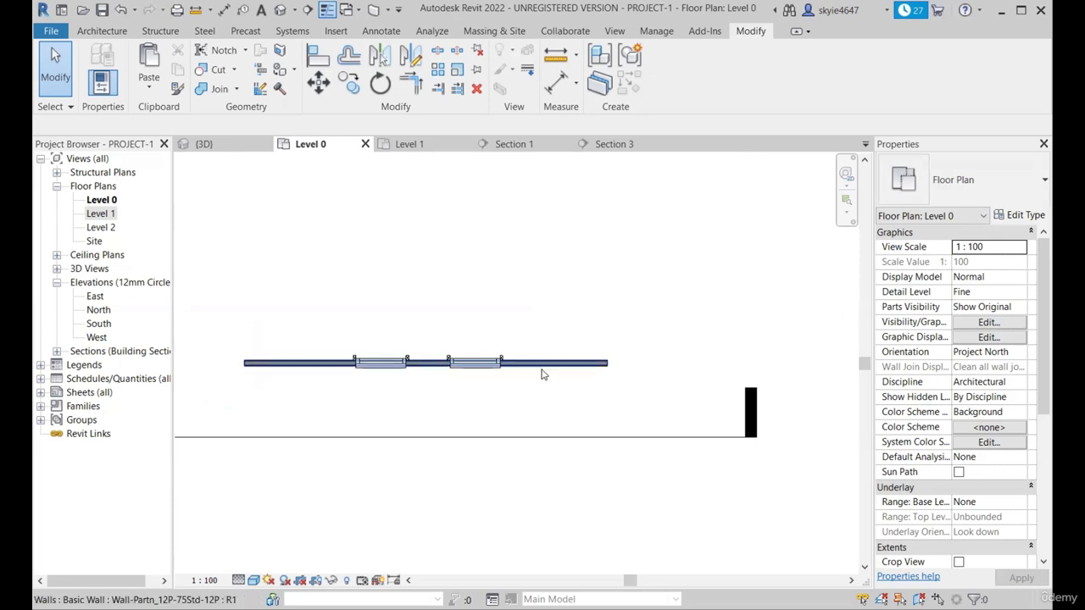
pyautogui.scroll(-1, 542, 374)
pyautogui.scroll(2, 304, 366)
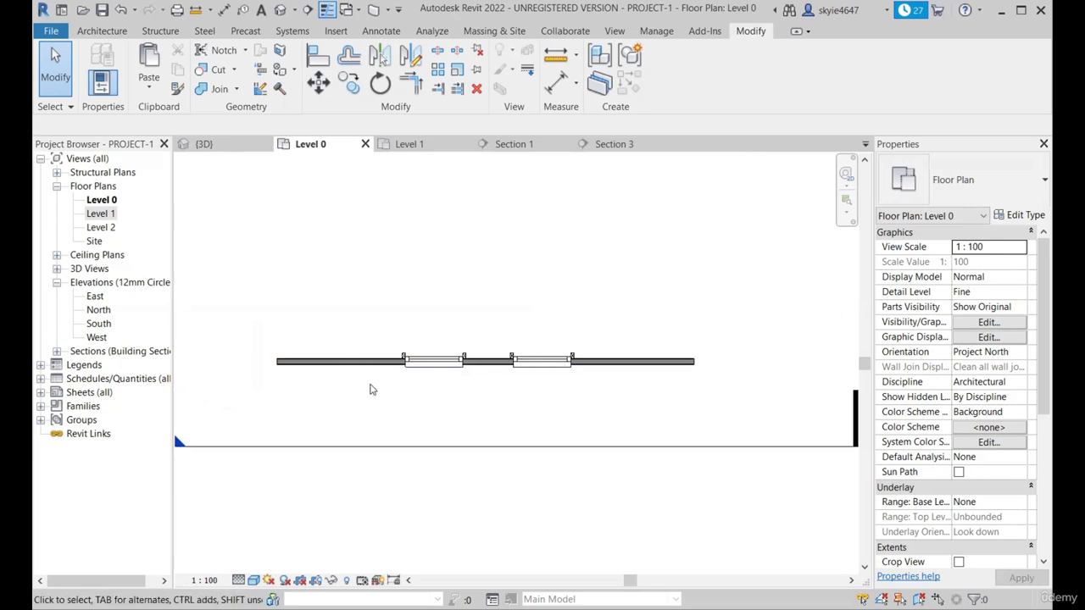
# - Set the Level 0 View Range top to Level Above (Level 1) and the cut plane offset to 1200 mm
pyautogui.press('v')
pyautogui.press('r')
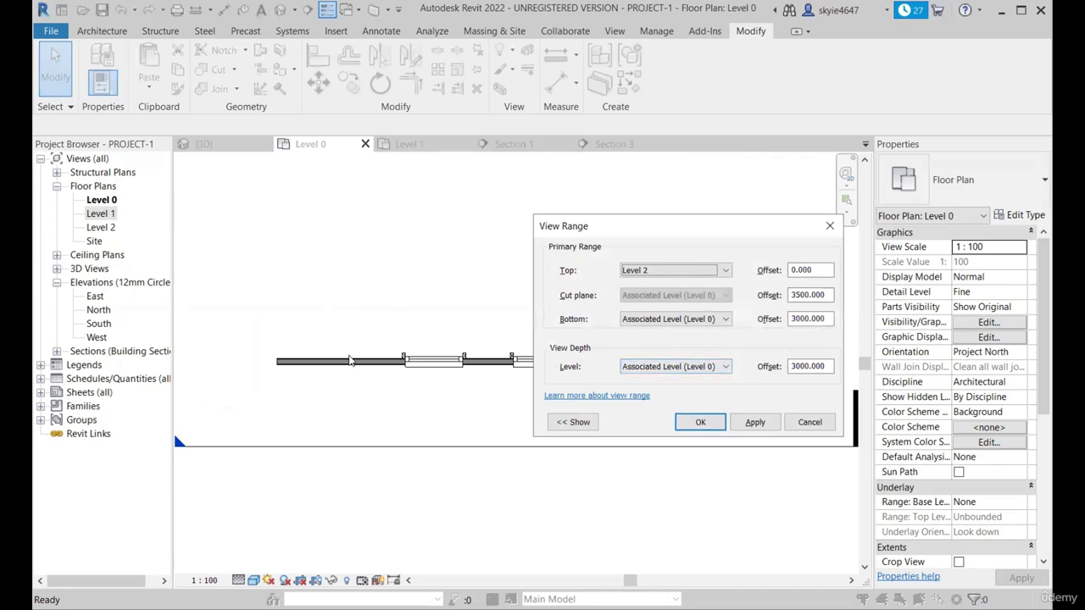
pyautogui.click(674, 270)
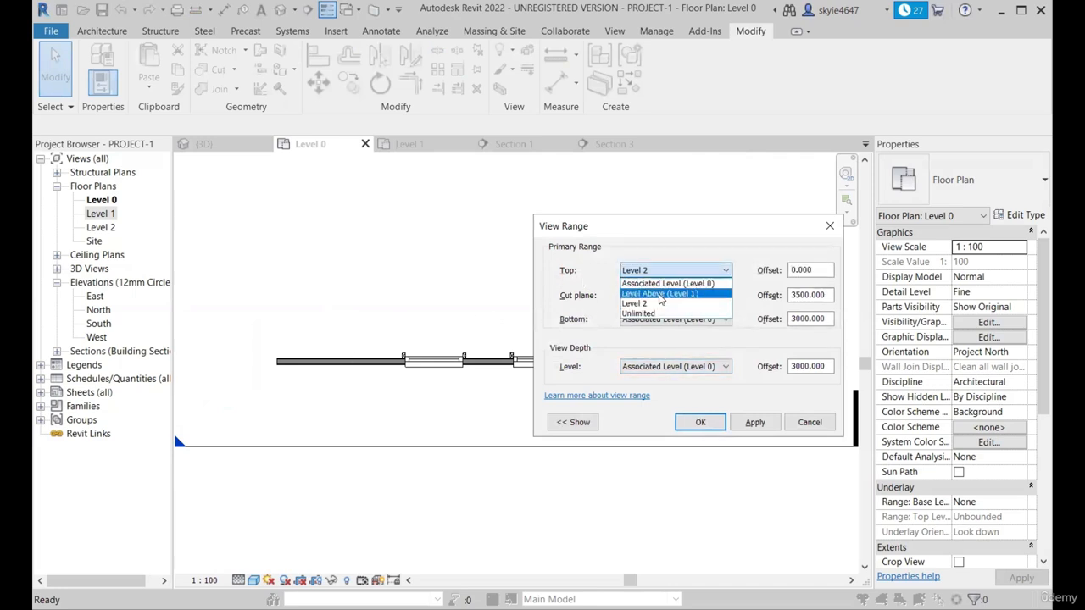
pyautogui.click(661, 294)
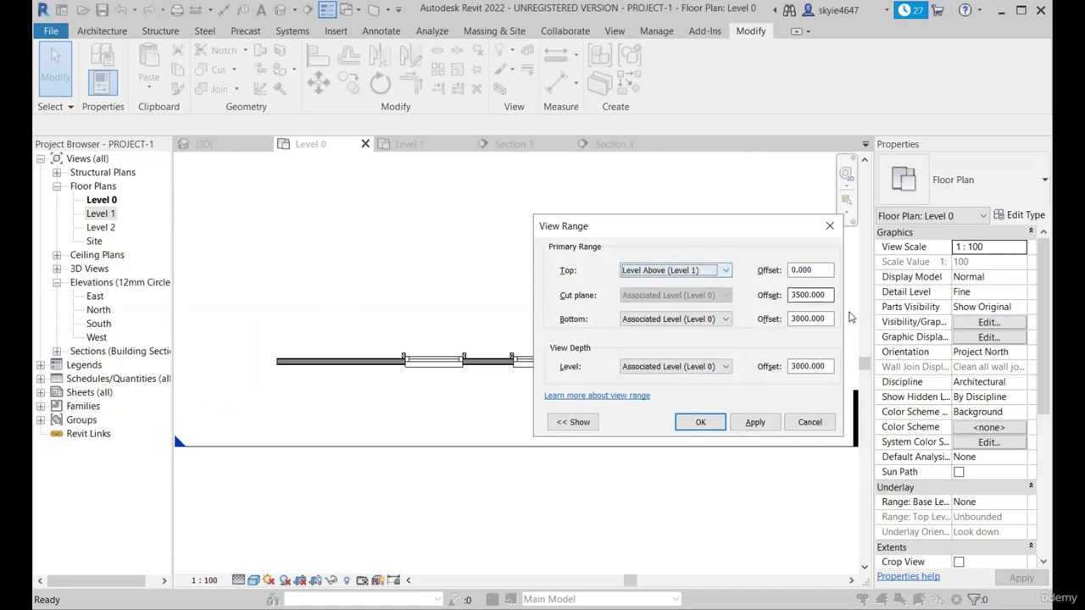
pyautogui.moveTo(833, 296); pyautogui.dragTo(781, 292)
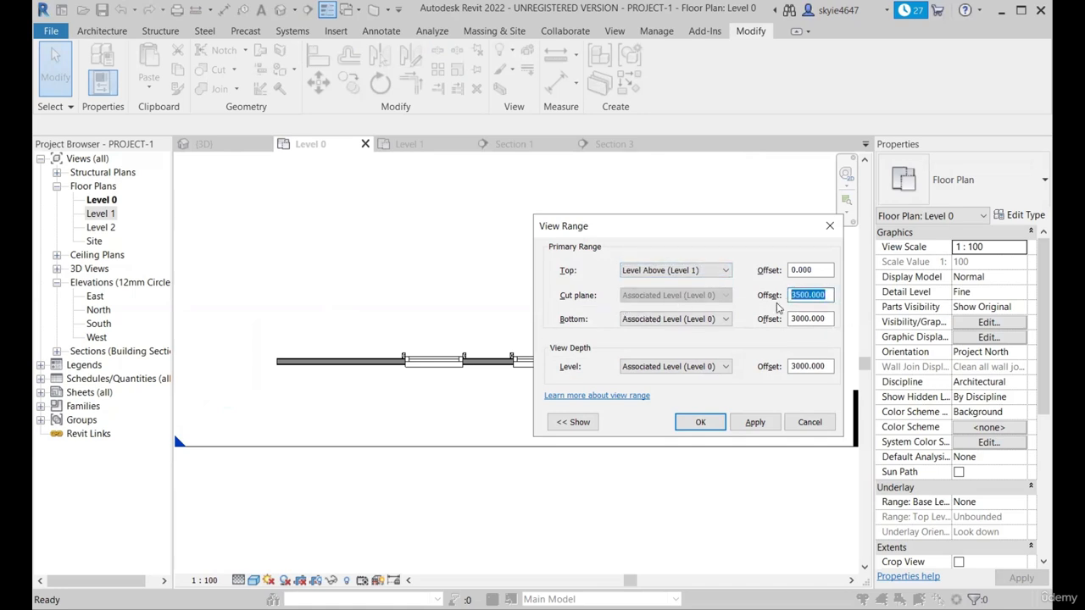
pyautogui.write('12')
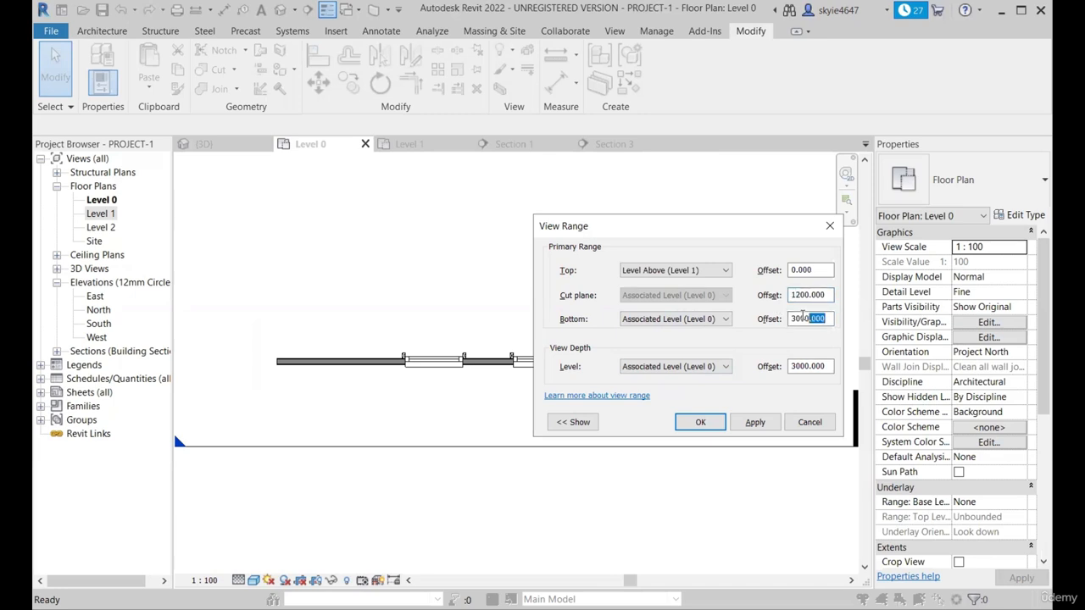
# - Set the bottom and view depth offsets to 0, and apply the View Range to the Level 0 floor plan
pyautogui.write('0')
pyautogui.moveTo(834, 368); pyautogui.dragTo(765, 362)
pyautogui.write('0')
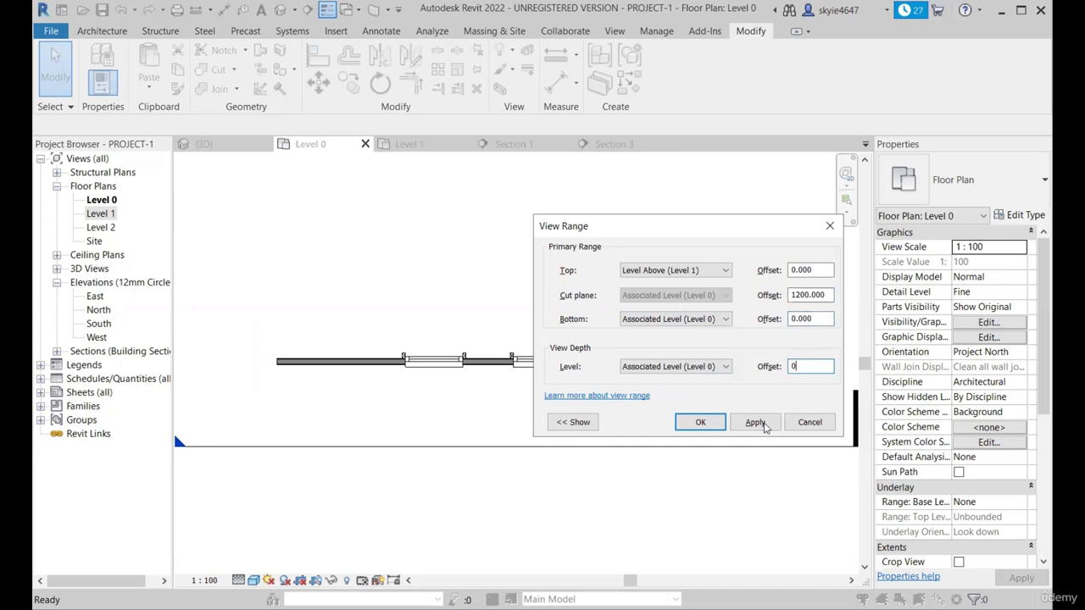
pyautogui.click(754, 422)
pyautogui.click(700, 422)
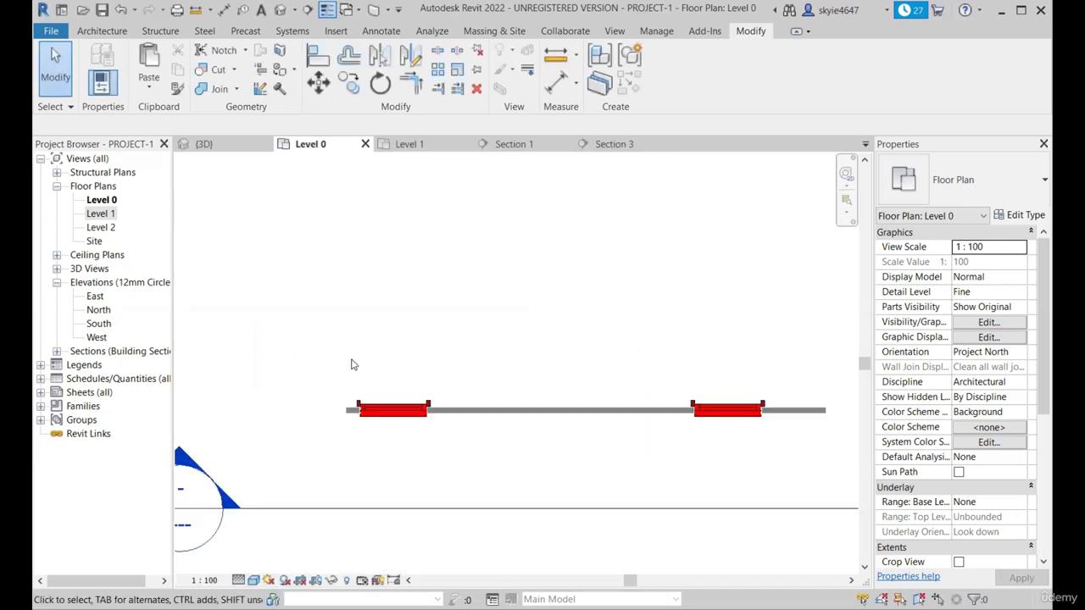
# - Check the windows in the Level 0 floor plan, and look at the model in the 3D view before returning to Level 0
pyautogui.scroll(-3, 339, 416)
pyautogui.scroll(2, 577, 439)
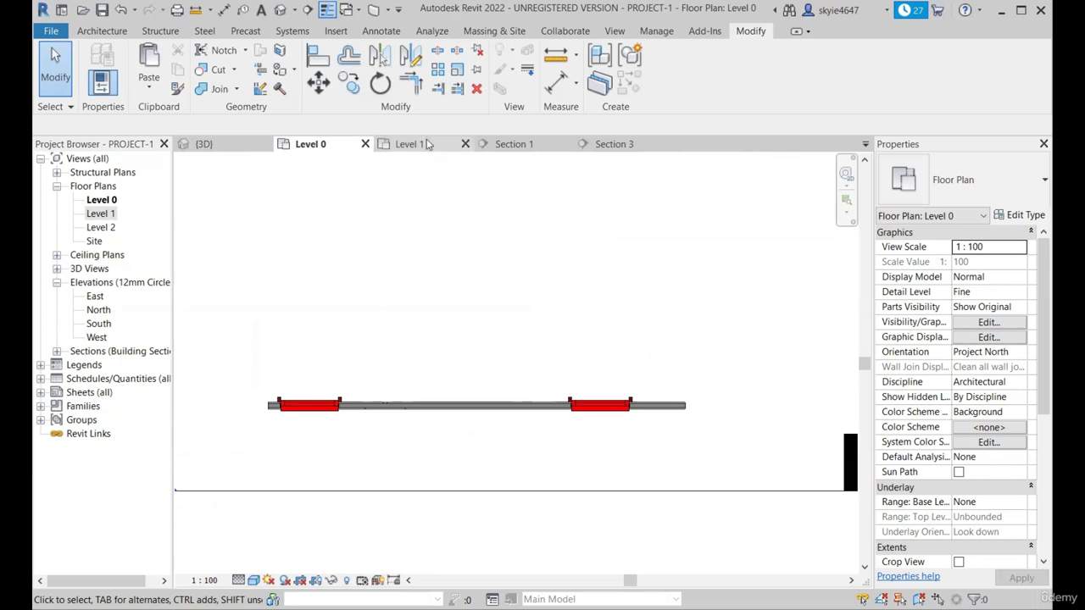
pyautogui.click(216, 145)
pyautogui.scroll(-1, 377, 387)
pyautogui.click(310, 144)
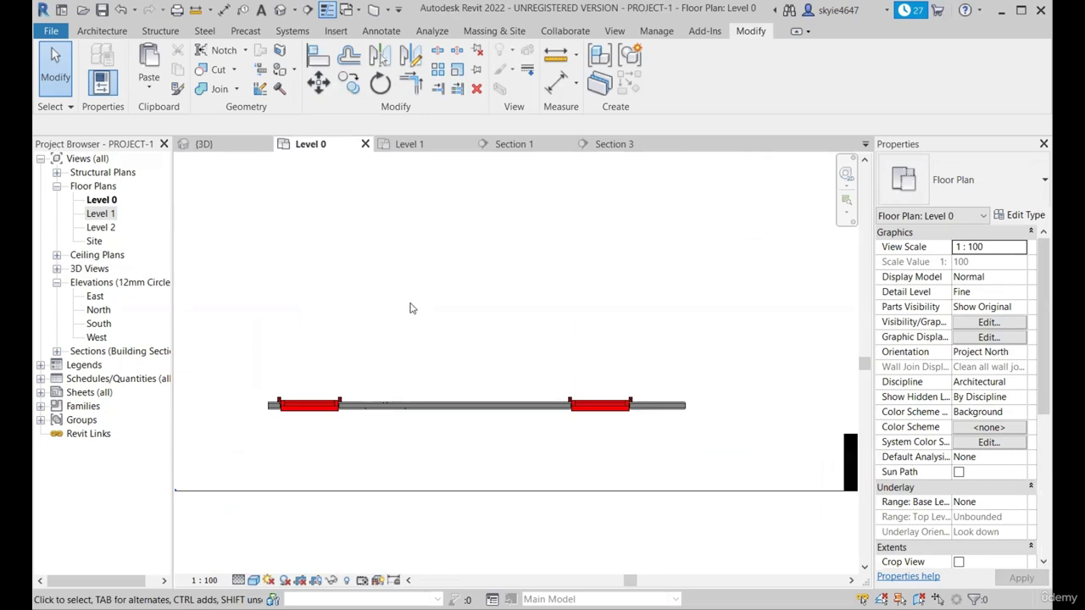
# - Move the Section 3 line in the Level 0 floor plan from the window wall to in front of the four square elements
pyautogui.scroll(-2, 410, 309)
pyautogui.scroll(2, 415, 301)
pyautogui.scroll(-3, 317, 322)
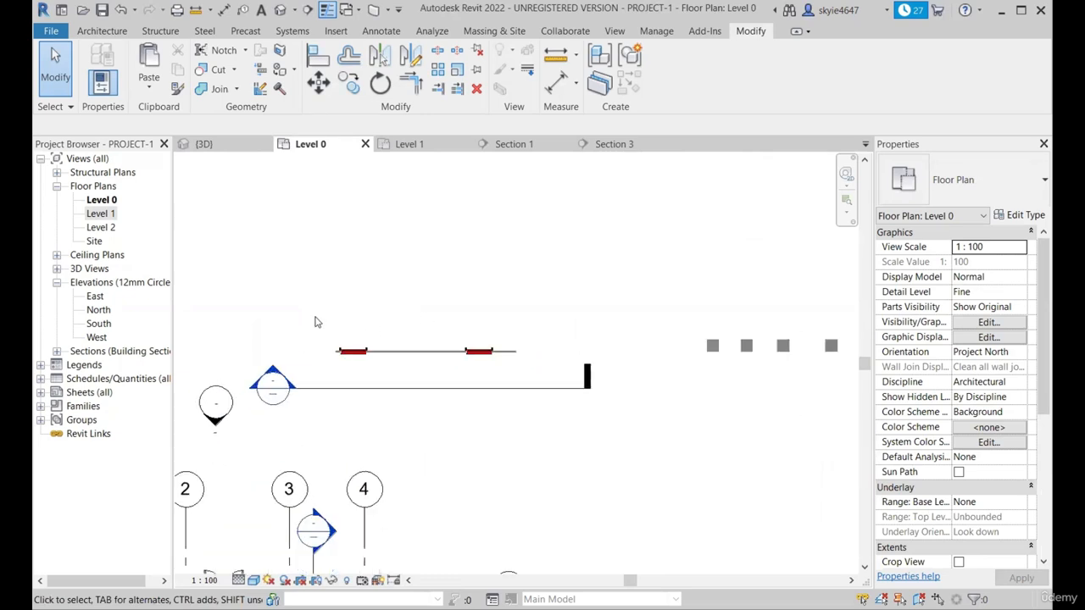
pyautogui.scroll(4, 413, 313)
pyautogui.scroll(-3, 277, 349)
pyautogui.click(327, 394)
pyautogui.keyDown('ctrl'); pyautogui.moveTo(327, 394); pyautogui.dragTo(604, 405); pyautogui.keyUp('ctrl')
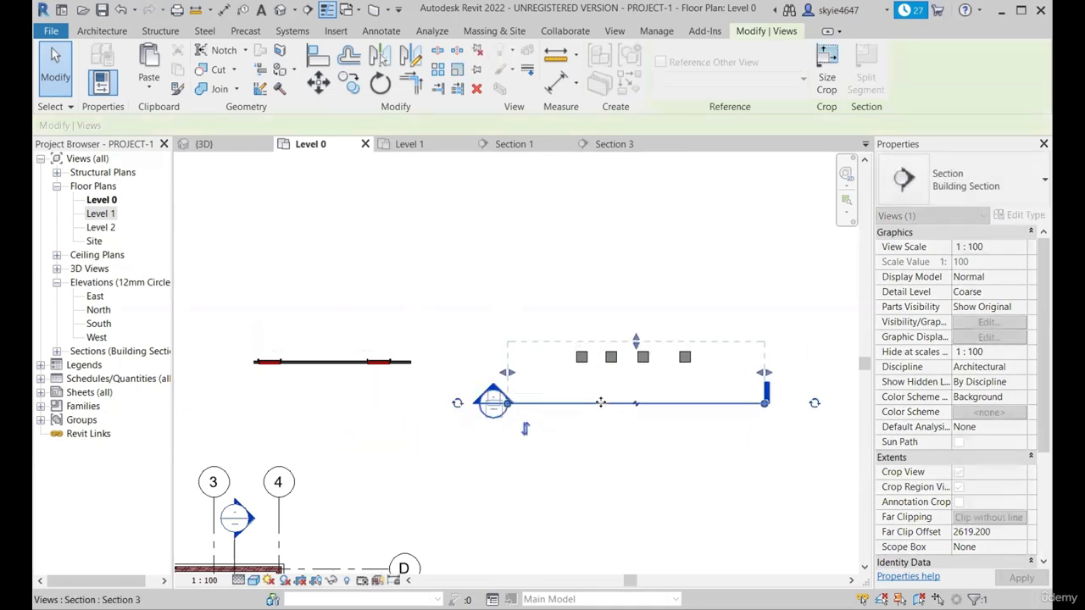
# - Delete the third and fourth columns of the upper row in the 3D view
pyautogui.scroll(1, 698, 400)
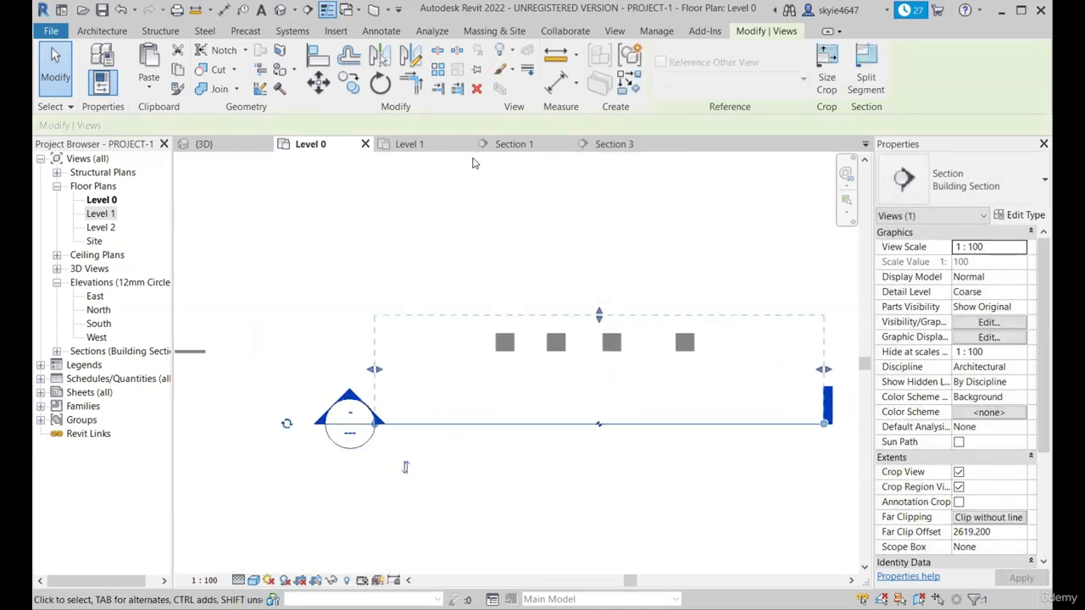
pyautogui.click(203, 144)
pyautogui.keyDown('shift'); pyautogui.moveTo(656, 452); pyautogui.dragTo(792, 506, button='middle'); pyautogui.keyUp('shift')
pyautogui.scroll(3, 577, 373)
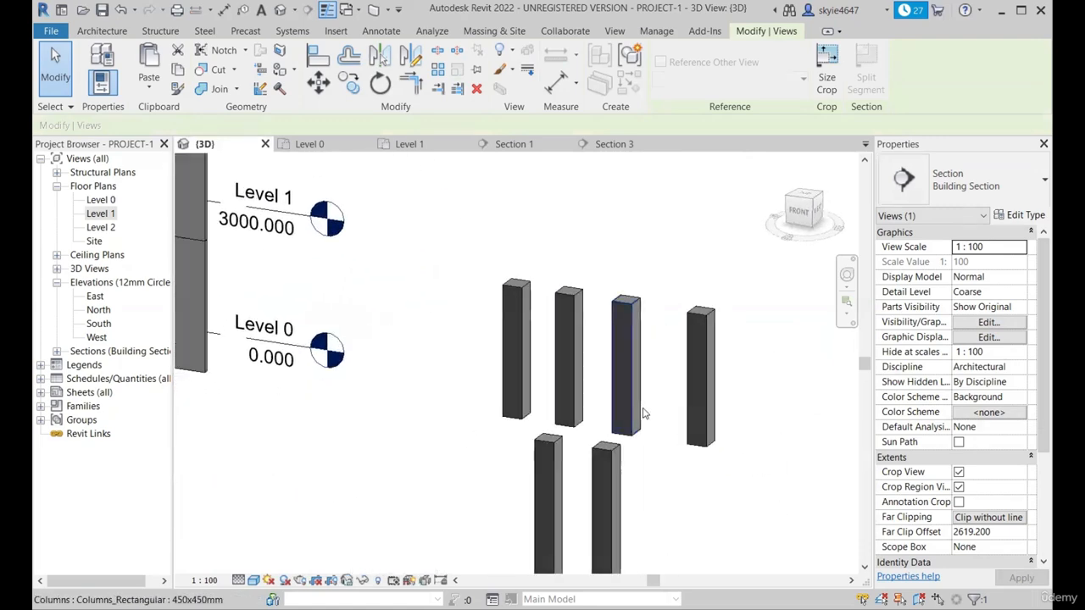
pyautogui.click(640, 409)
pyautogui.press('Delete')
pyautogui.click(691, 415)
pyautogui.press('Delete')
# - View the 3D model from the front, and inspect the upper and lower columns' level constraints and their position relative to Level 0
pyautogui.keyDown('shift'); pyautogui.moveTo(691, 421); pyautogui.dragTo(727, 430, button='middle'); pyautogui.keyUp('shift')
pyautogui.scroll(2, 550, 428)
pyautogui.scroll(-1, 597, 346)
pyautogui.scroll(2, 606, 521)
pyautogui.scroll(-2, 589, 400)
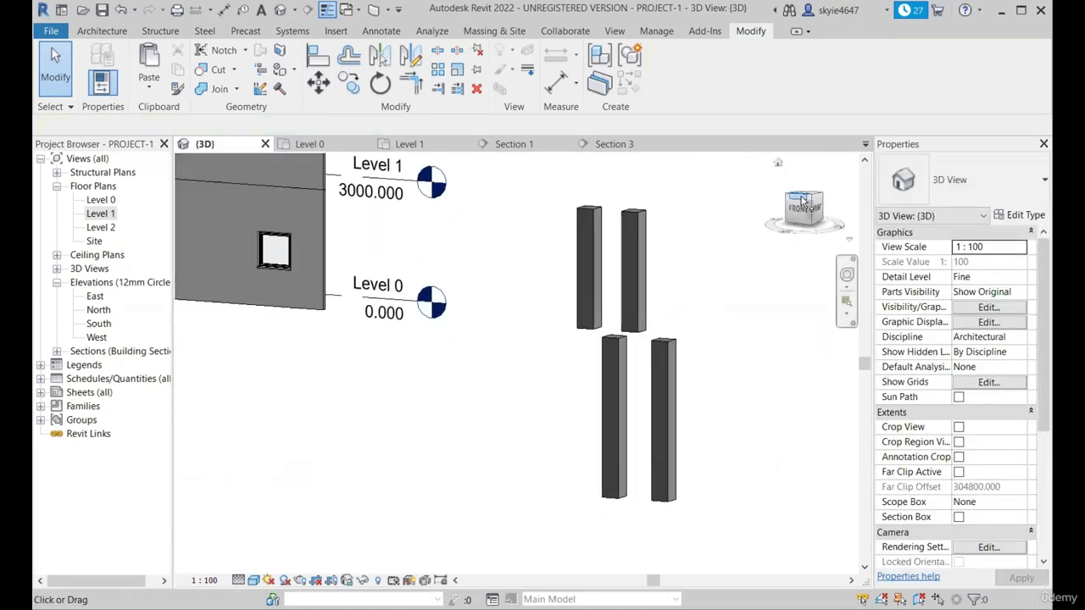
pyautogui.click(801, 211)
pyautogui.scroll(-5, 595, 393)
pyautogui.moveTo(373, 414); pyautogui.dragTo(749, 387, button='middle')
pyautogui.scroll(1, 749, 387)
pyautogui.scroll(3, 749, 388)
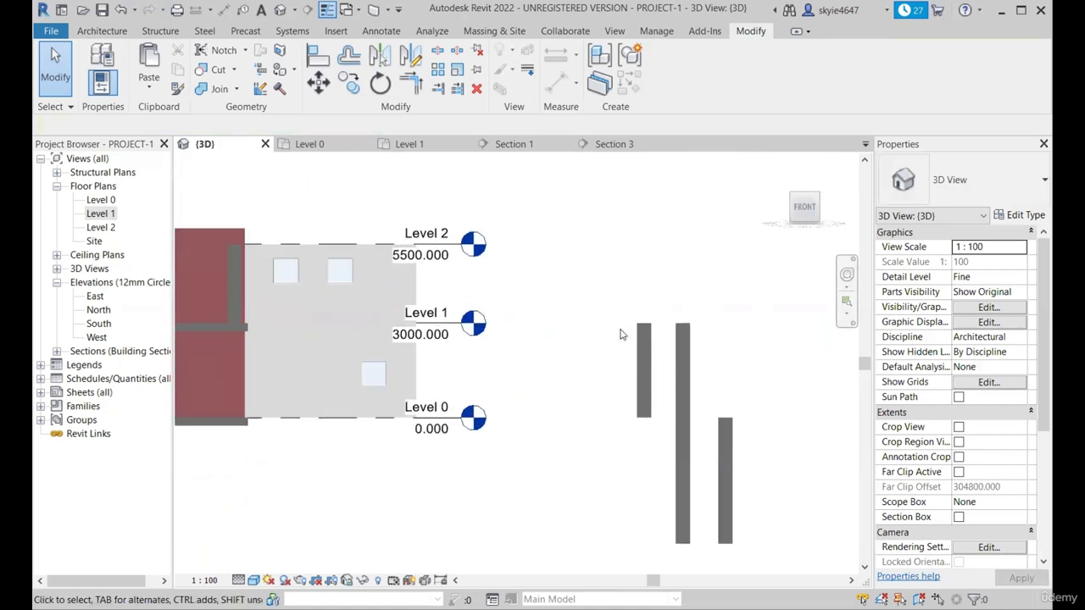
pyautogui.click(683, 347)
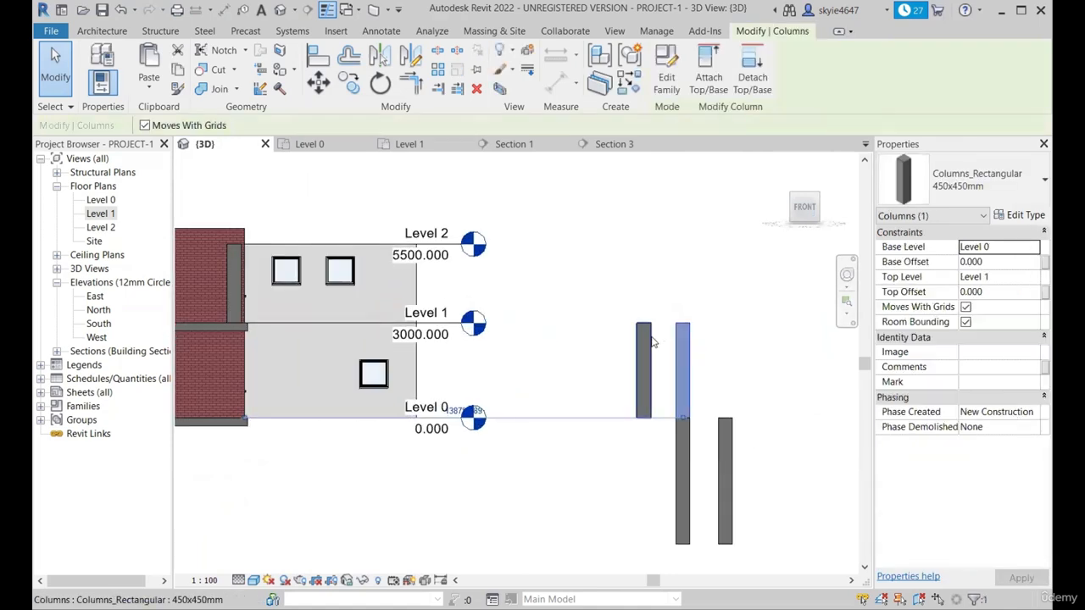
pyautogui.click(644, 334)
pyautogui.click(684, 445)
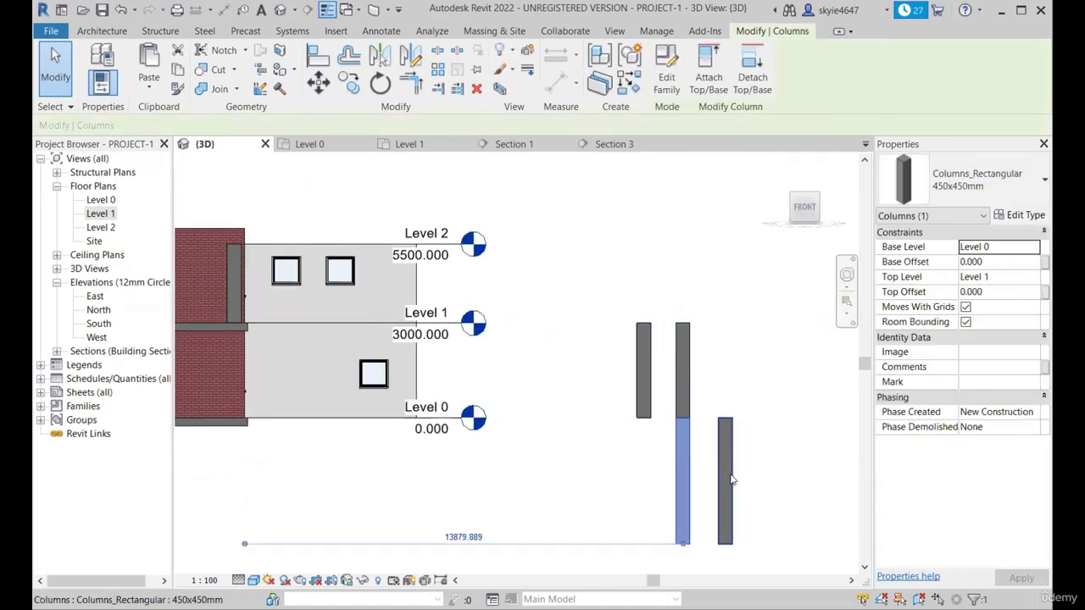
pyautogui.click(731, 479)
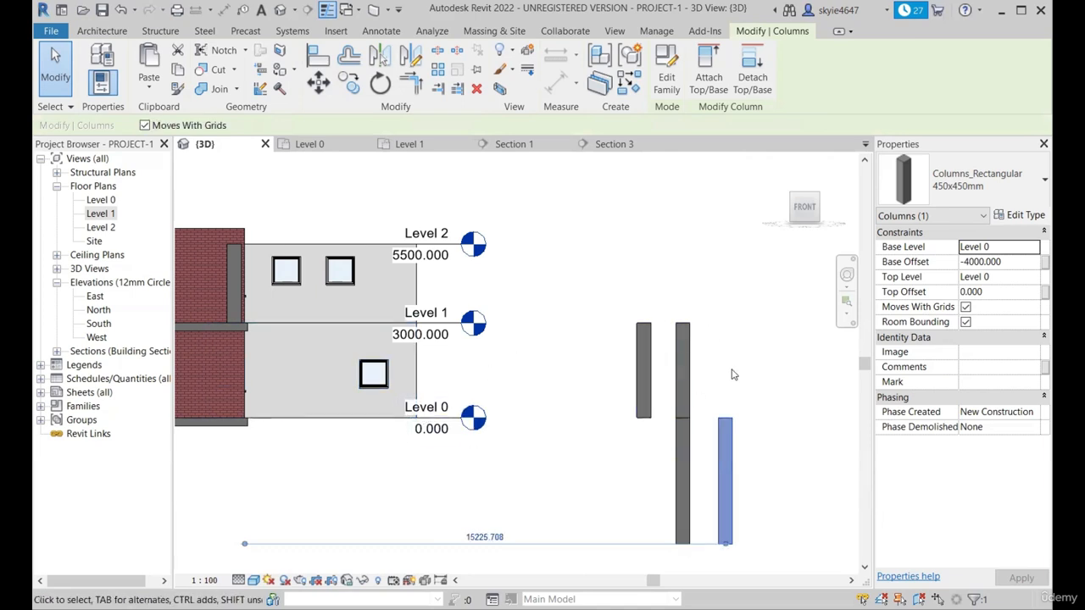
pyautogui.moveTo(731, 370); pyautogui.dragTo(612, 314)
pyautogui.moveTo(774, 509); pyautogui.dragTo(644, 466)
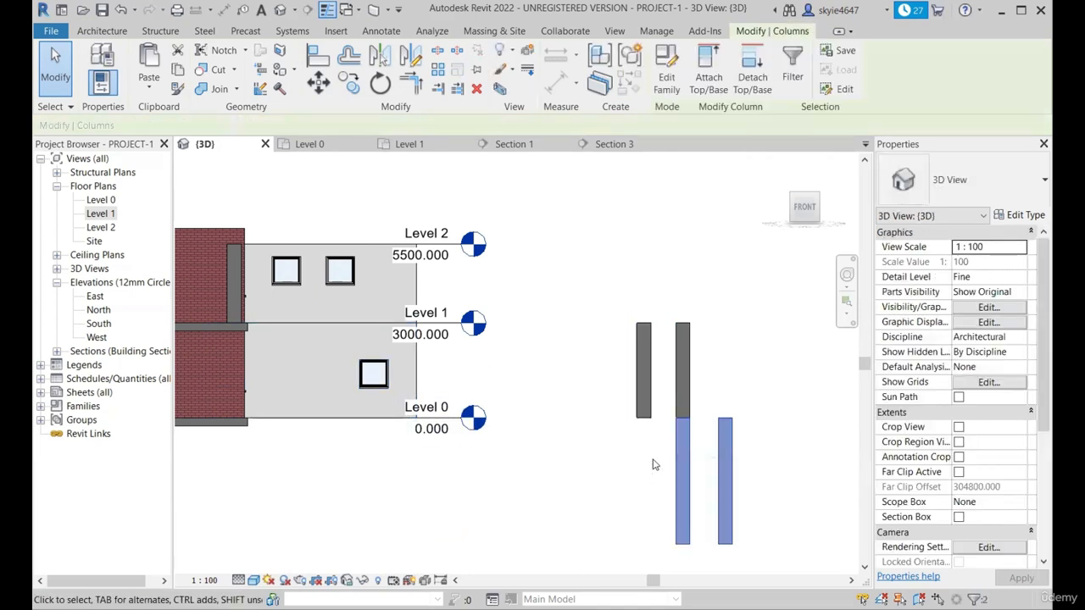
pyautogui.press('Escape')
# - Compare the columns shown in the Level 0 floor plan with those in the top view of the 3D model
pyautogui.click(310, 144)
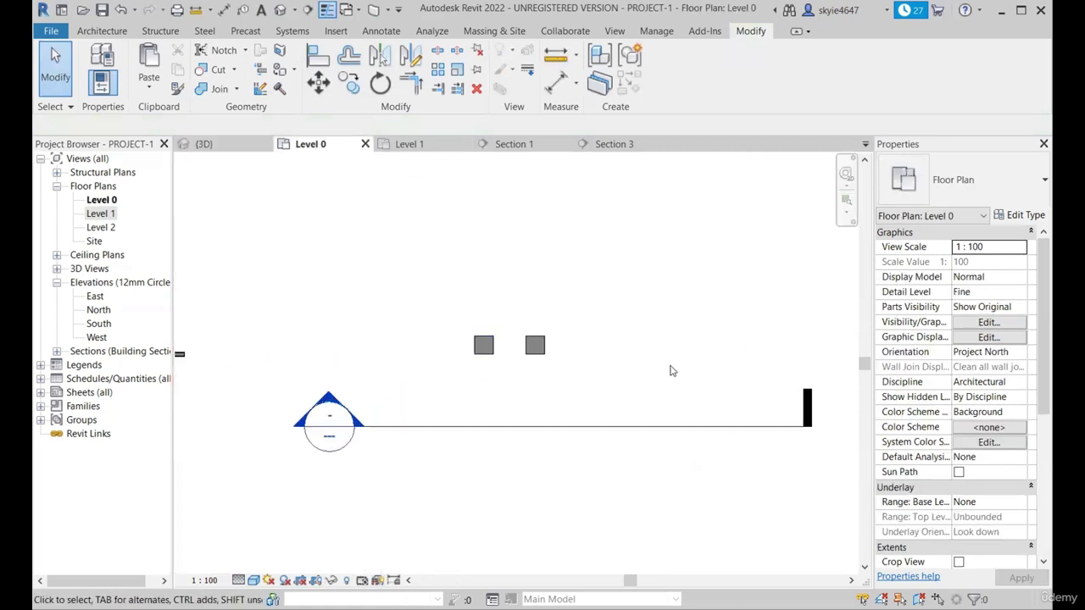
pyautogui.scroll(3, 541, 381)
pyautogui.scroll(-2, 528, 380)
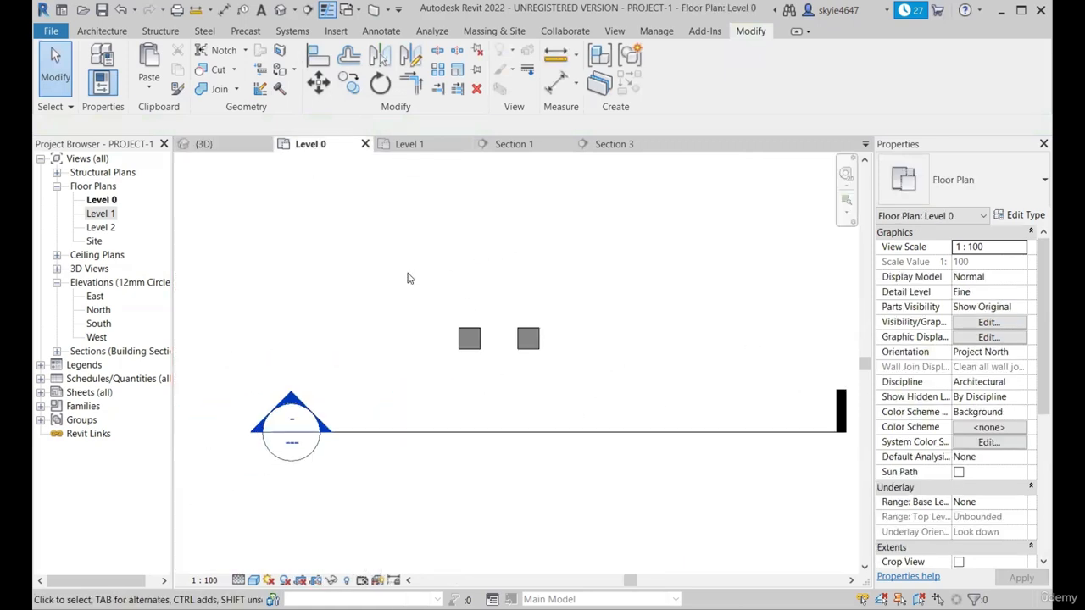
pyautogui.click(233, 149)
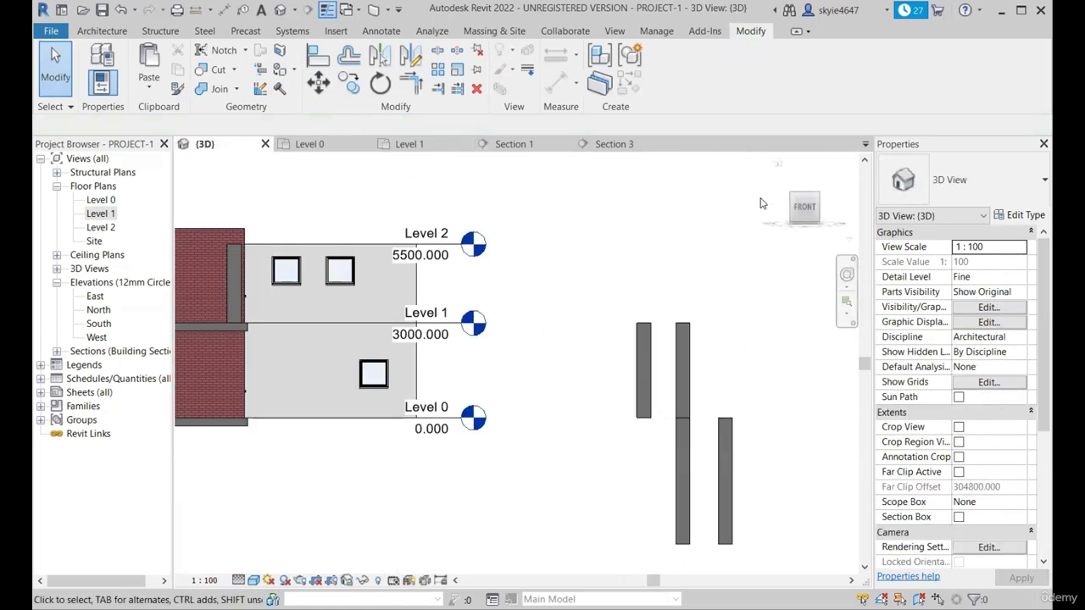
pyautogui.click(804, 206)
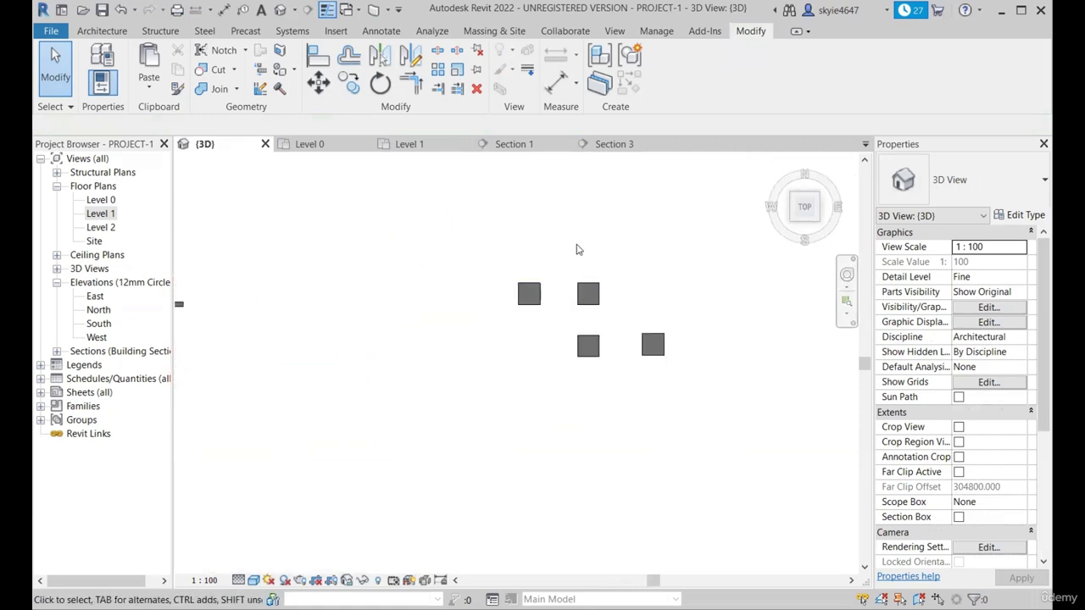
pyautogui.moveTo(487, 256); pyautogui.dragTo(699, 397)
pyautogui.click(619, 267)
pyautogui.click(314, 145)
pyautogui.scroll(3, 577, 391)
pyautogui.scroll(-2, 411, 313)
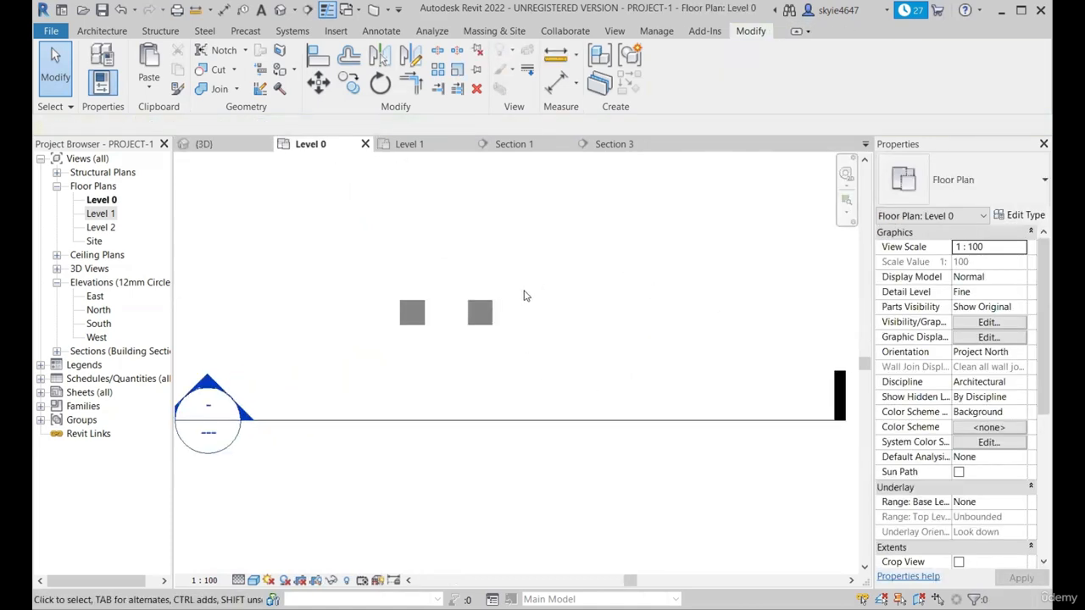
pyautogui.scroll(3, 525, 295)
pyautogui.scroll(-4, 564, 349)
pyautogui.scroll(2, 557, 365)
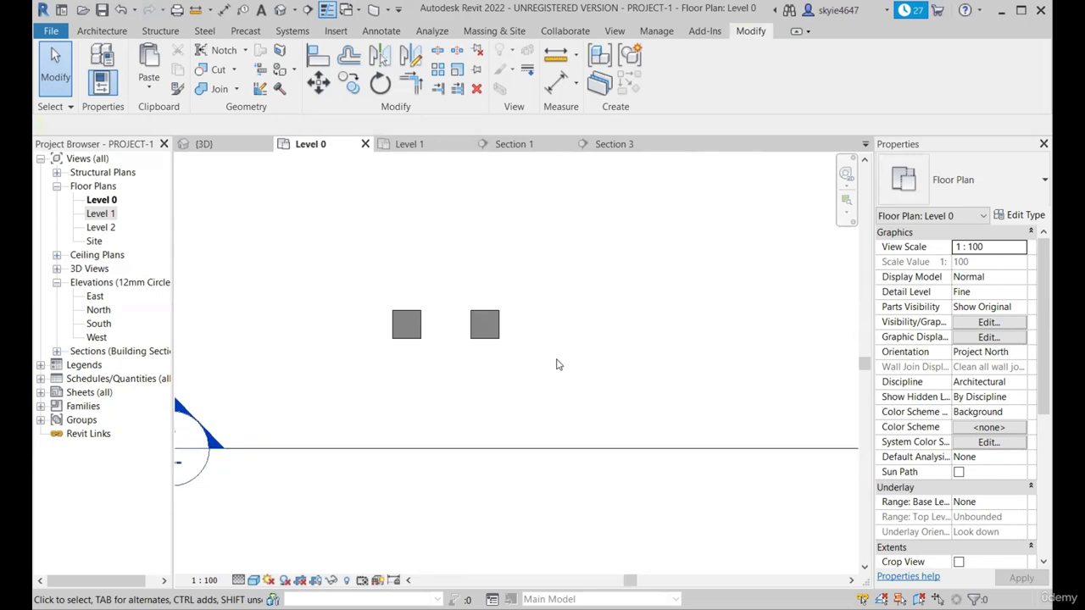
# - Examine the two columns below Level 0 in an angled 3D view, and return to the Level 0 floor plan
pyautogui.click(205, 144)
pyautogui.keyDown('shift'); pyautogui.moveTo(458, 479); pyautogui.dragTo(512, 284, button='middle'); pyautogui.keyUp('shift')
pyautogui.scroll(-2, 542, 356)
pyautogui.scroll(-2, 599, 416)
pyautogui.keyDown('shift'); pyautogui.moveTo(599, 416); pyautogui.dragTo(627, 456, button='middle'); pyautogui.keyUp('shift')
pyautogui.scroll(4, 631, 423)
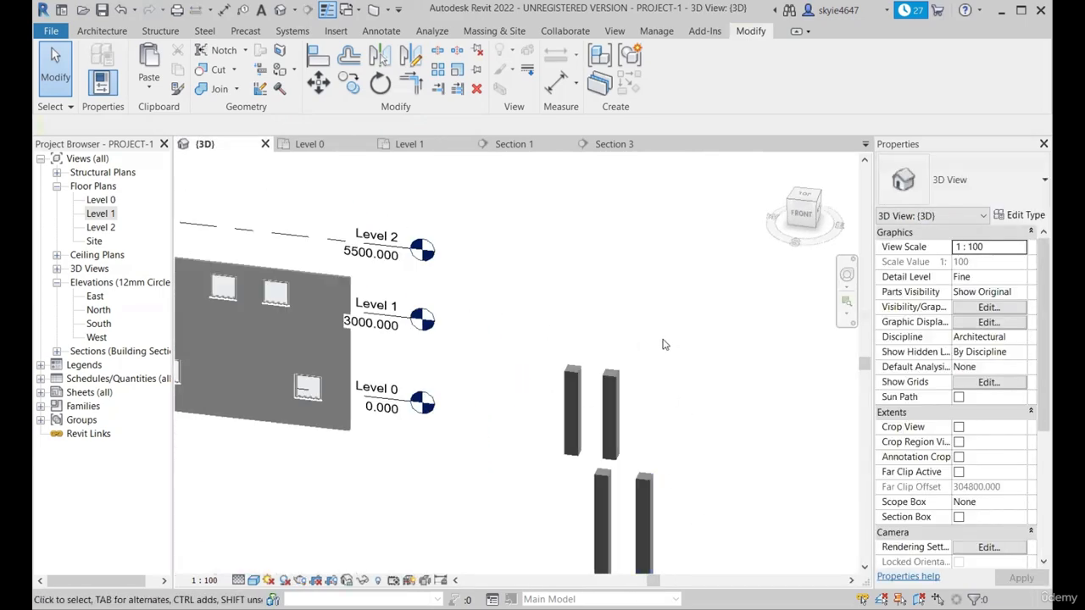
pyautogui.click(634, 432)
pyautogui.scroll(2, 598, 426)
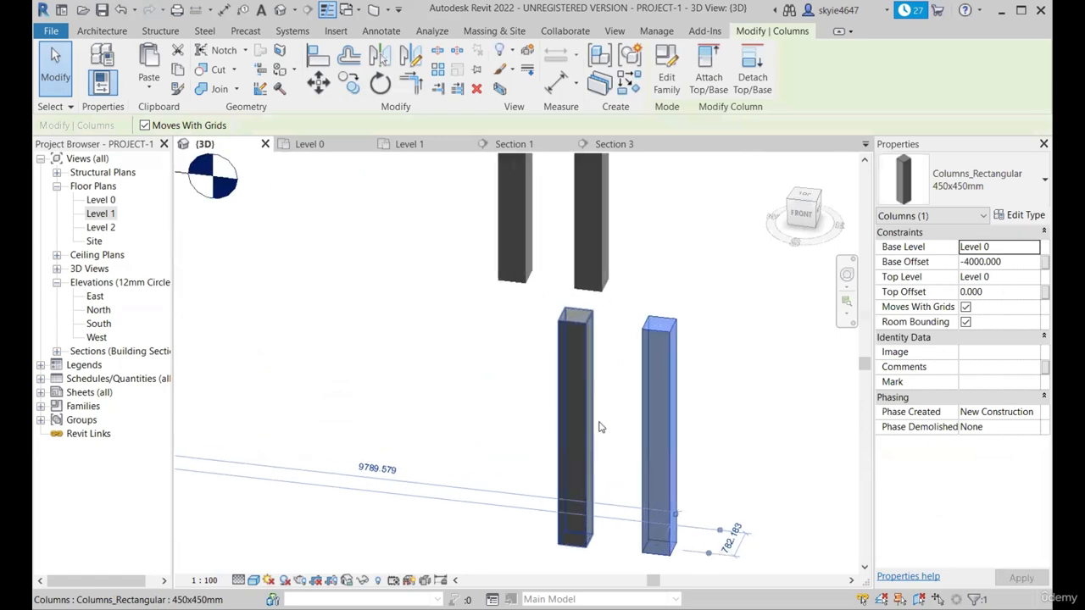
pyautogui.click(601, 429)
pyautogui.click(672, 428)
pyautogui.click(337, 149)
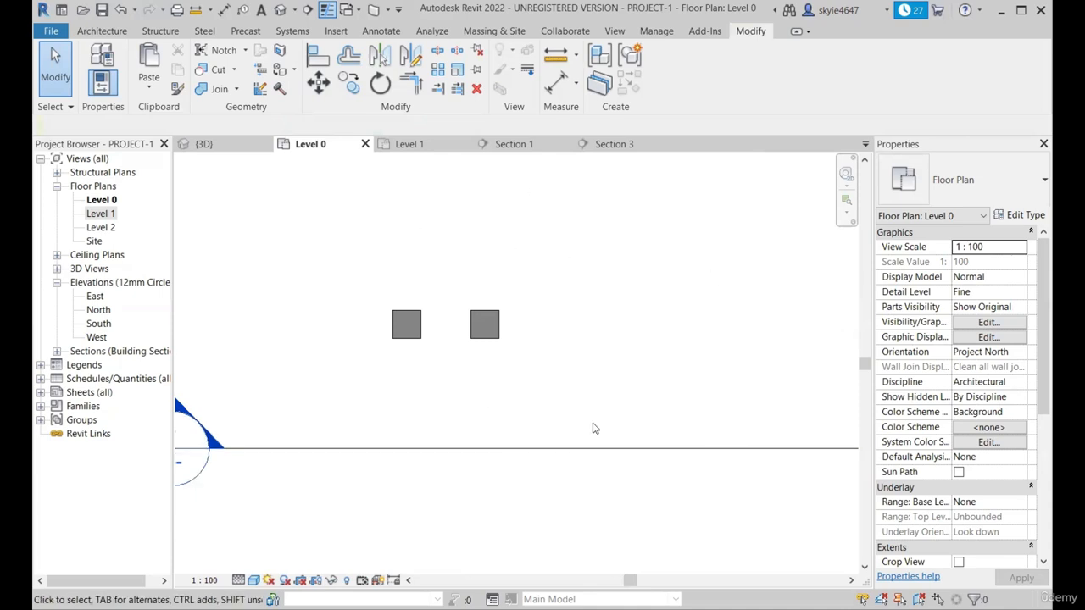
# - Set the Level 0 View Range bottom and view depth offsets to -500 mm and apply them
pyautogui.scroll(-4, 983, 322)
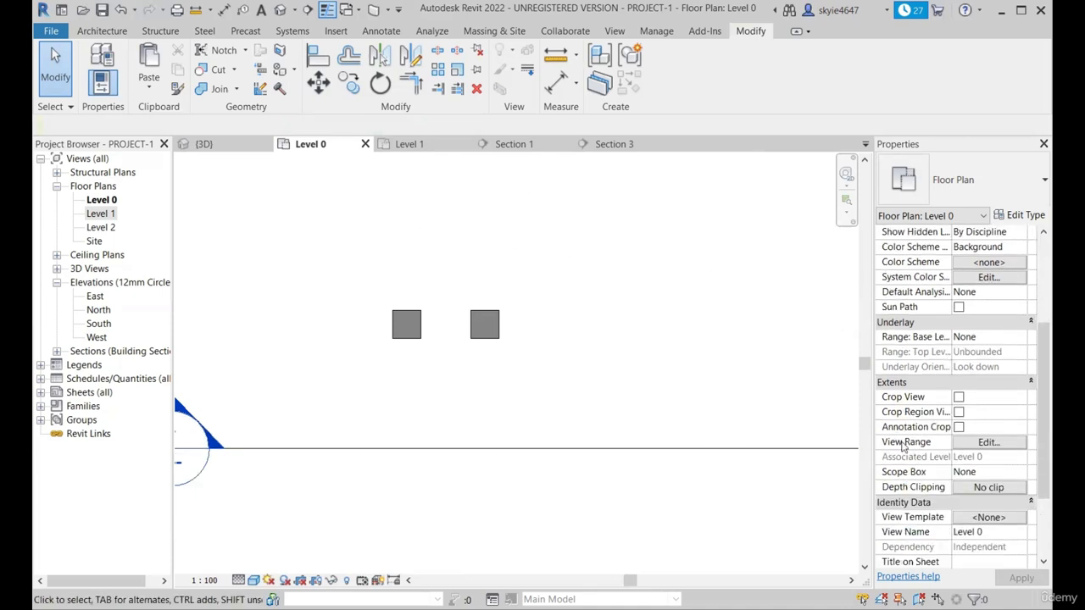
pyautogui.click(995, 446)
pyautogui.press('Escape')
pyautogui.press('v')
pyautogui.press('r')
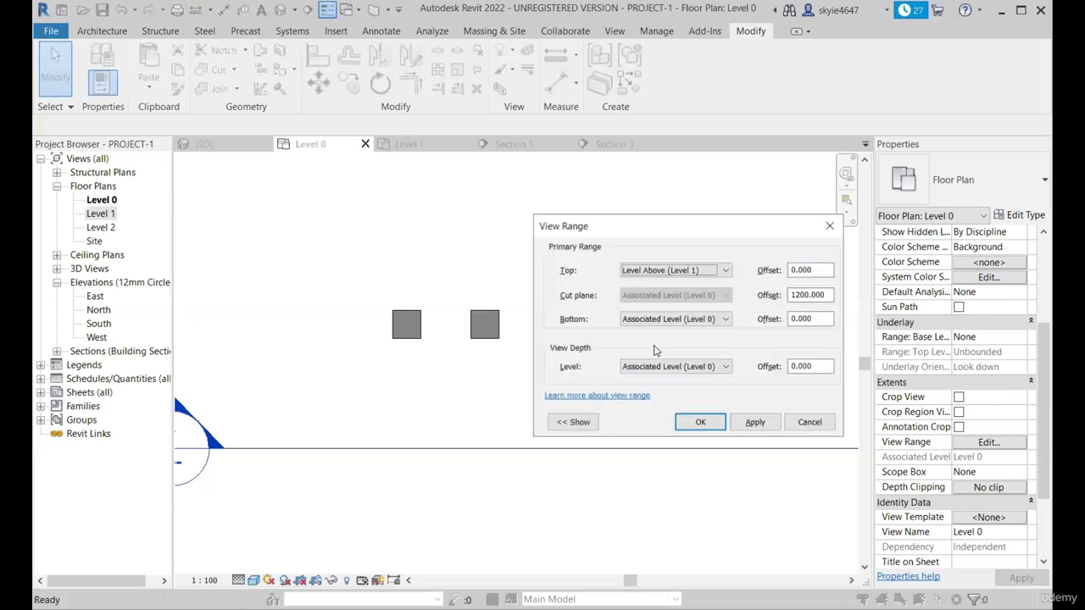
pyautogui.moveTo(696, 222); pyautogui.dragTo(704, 209)
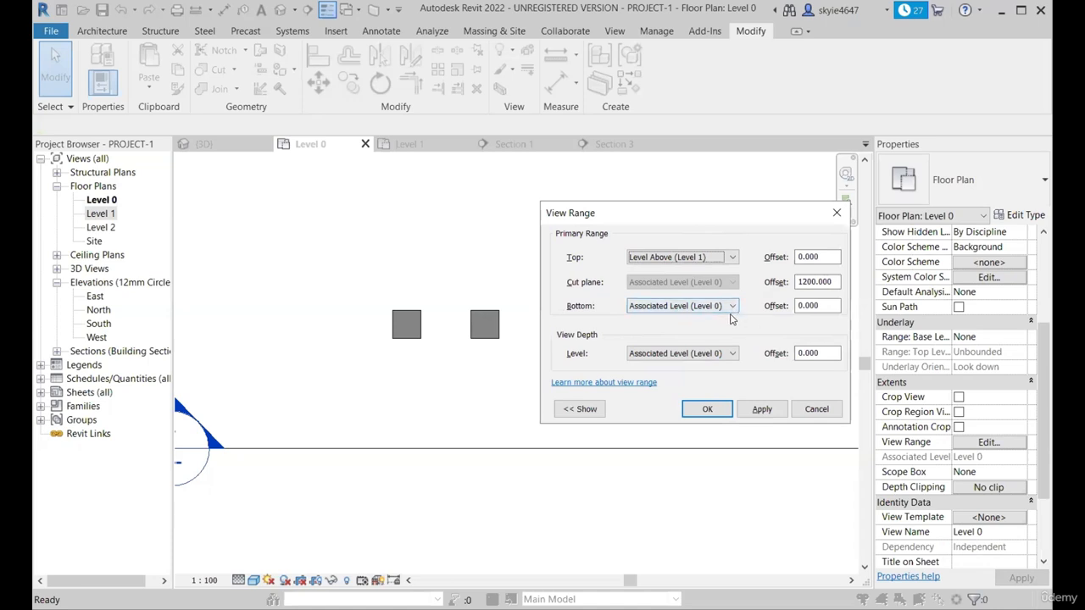
pyautogui.moveTo(824, 311); pyautogui.dragTo(794, 307)
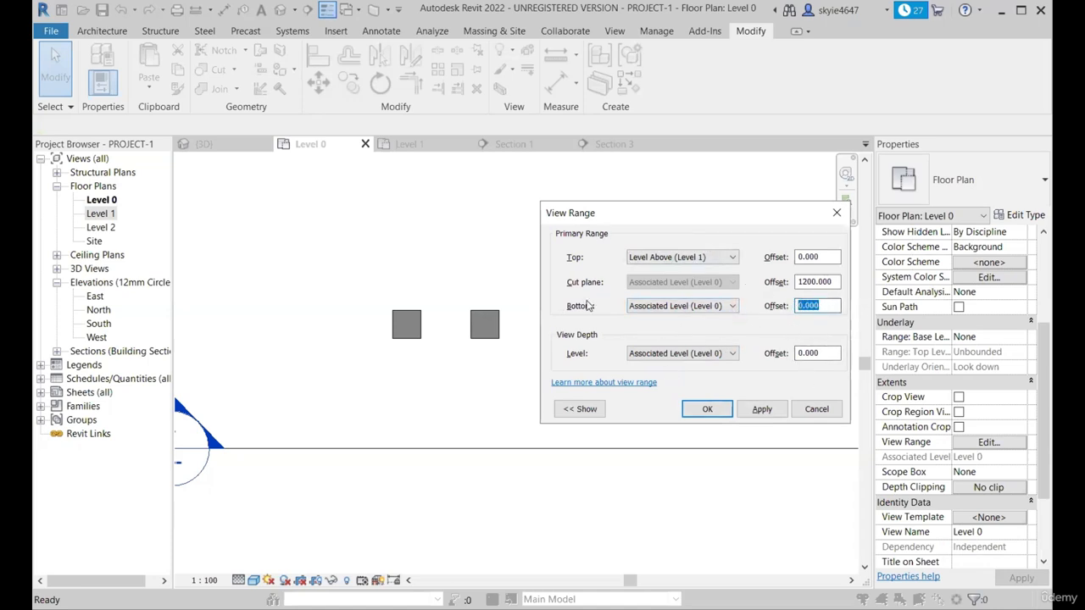
pyautogui.moveTo(644, 218); pyautogui.dragTo(663, 219)
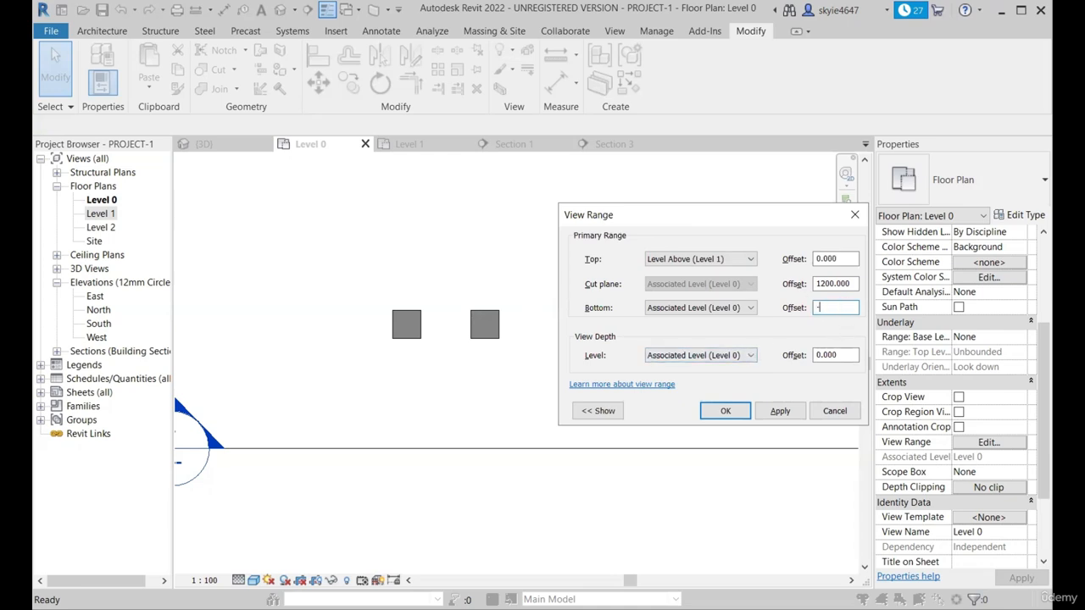
pyautogui.moveTo(845, 356); pyautogui.dragTo(818, 356)
pyautogui.click(778, 411)
pyautogui.click(725, 411)
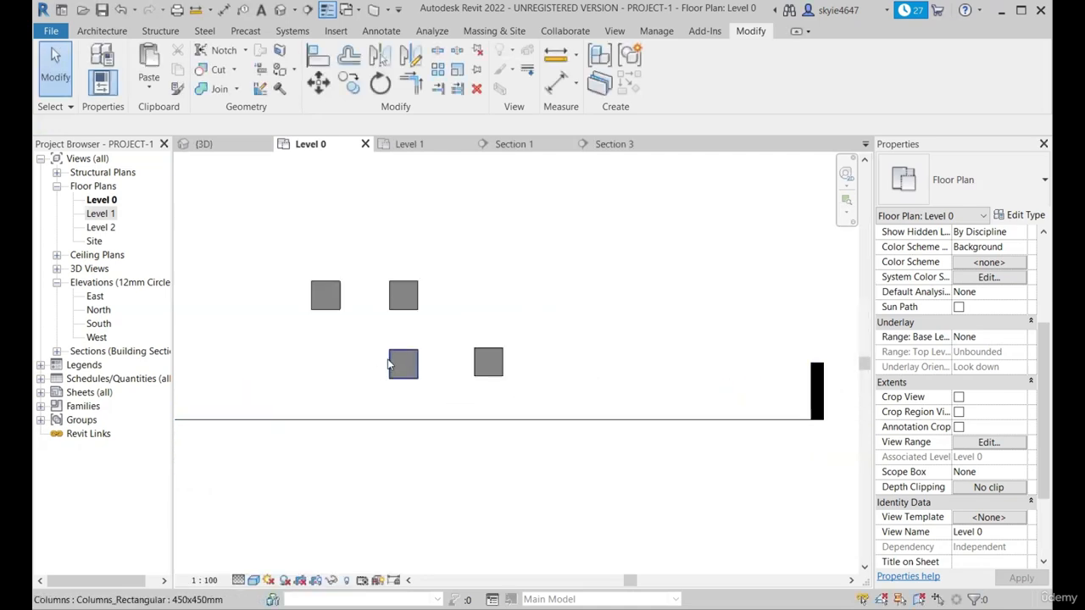
# - Inspect the two lower columns in the Level 0 floor plan by selecting each one
pyautogui.click(389, 364)
pyautogui.click(476, 362)
pyautogui.scroll(1, 366, 297)
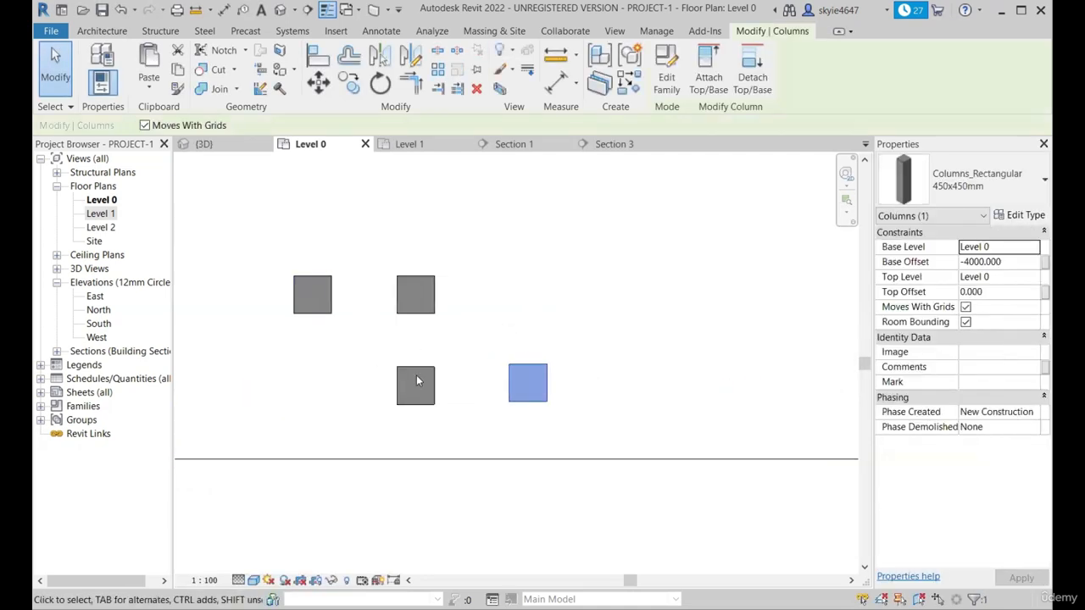
pyautogui.click(459, 376)
pyautogui.click(535, 378)
pyautogui.click(416, 407)
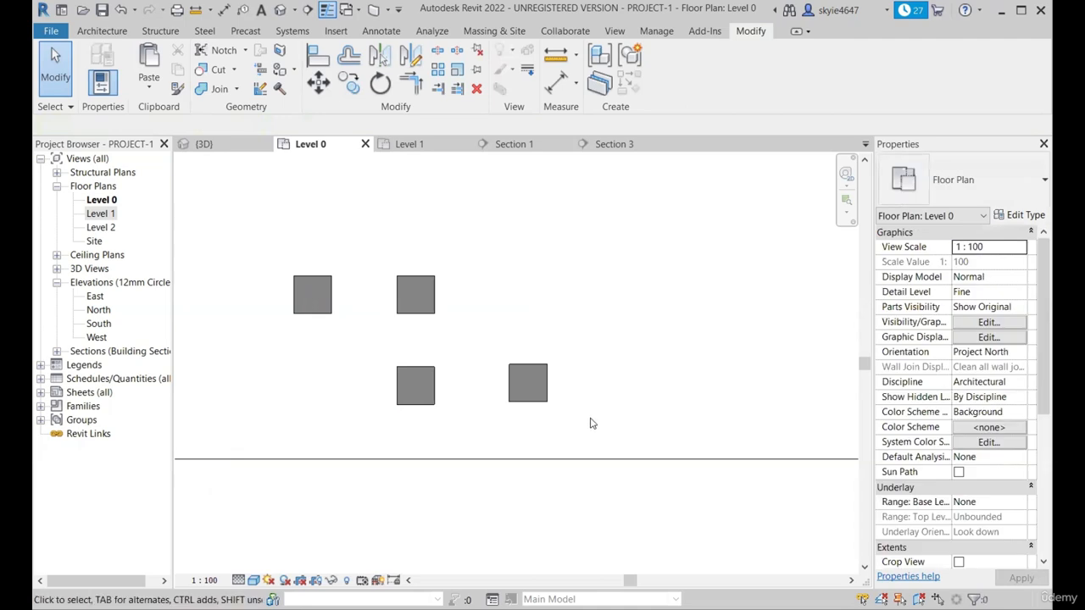
# - Reset the Level 0 View Range bottom and view depth offsets to 0 and apply them
pyautogui.press('v')
pyautogui.press('r')
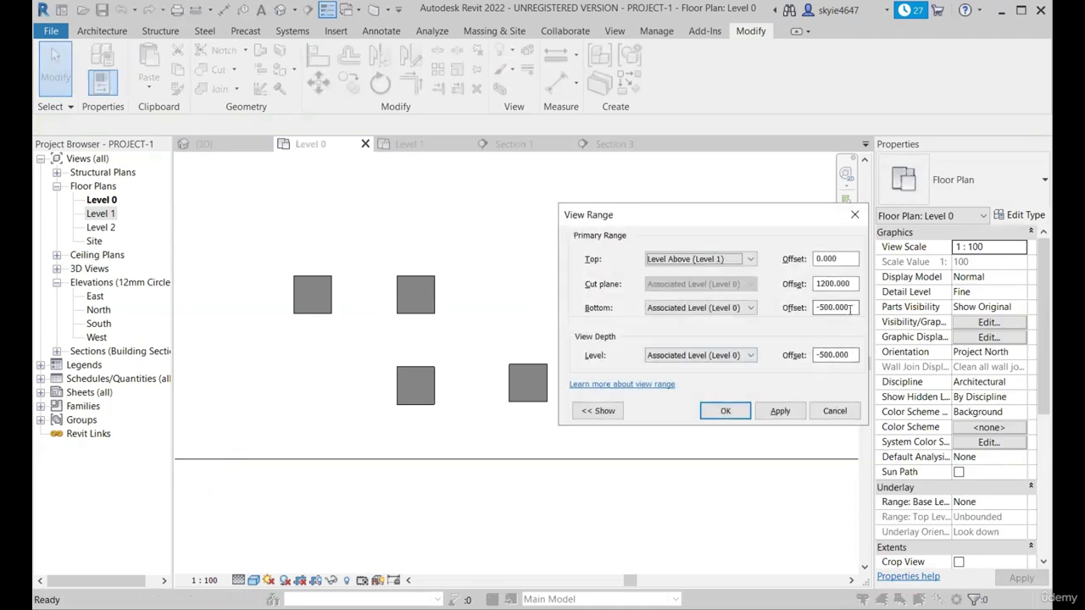
pyautogui.tripleClick(850, 308)
pyautogui.write('0')
pyautogui.tripleClick(844, 354)
pyautogui.write('0')
pyautogui.click(779, 410)
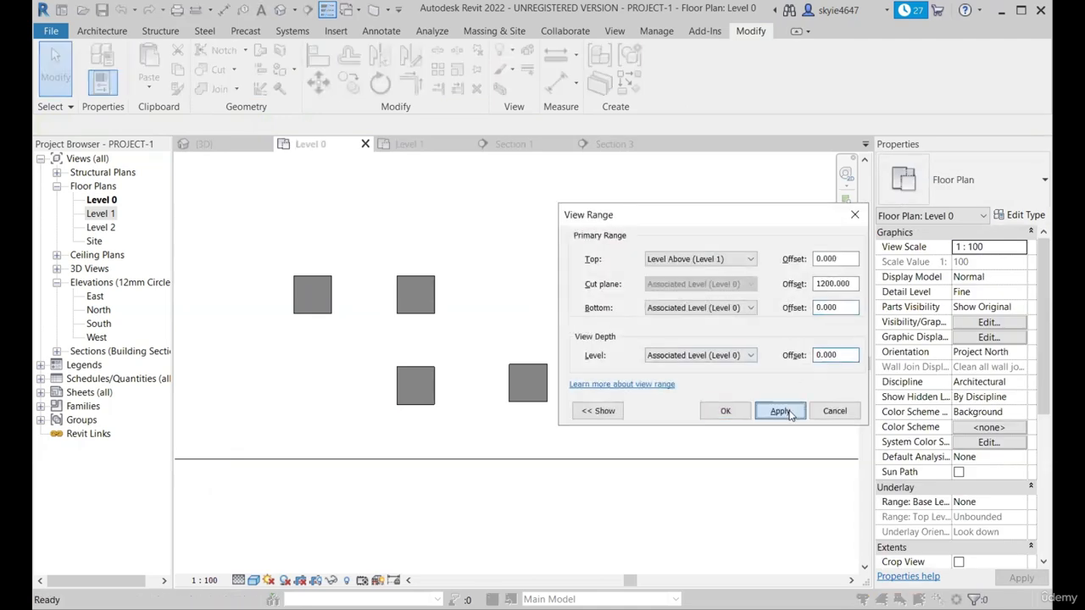
pyautogui.click(726, 410)
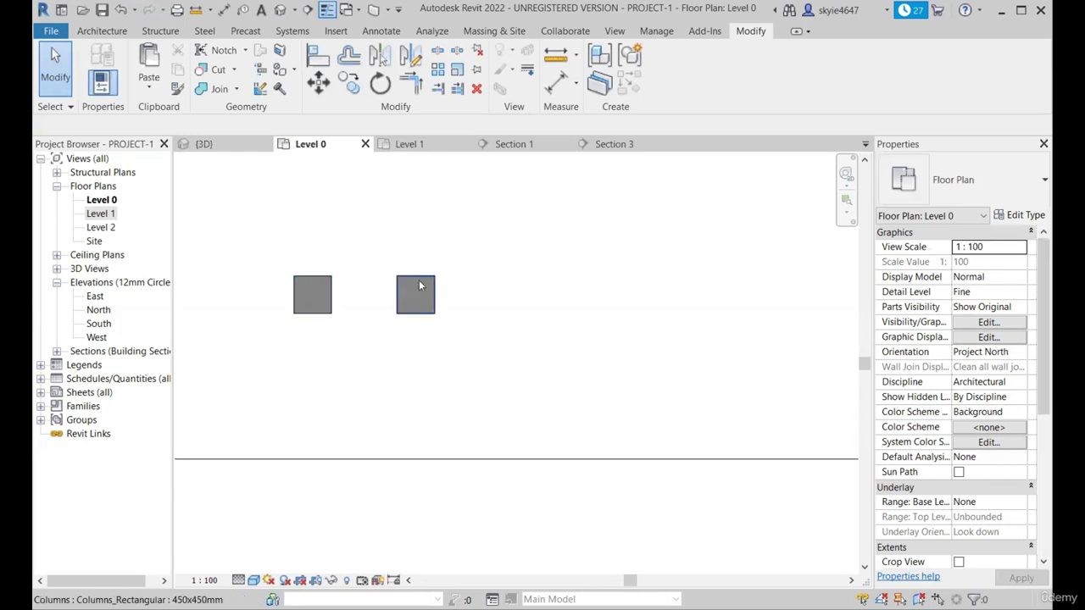
# - Set the Level 0 View Range bottom and view depth offsets to -1000 mm and apply them
pyautogui.press('v')
pyautogui.press('r')
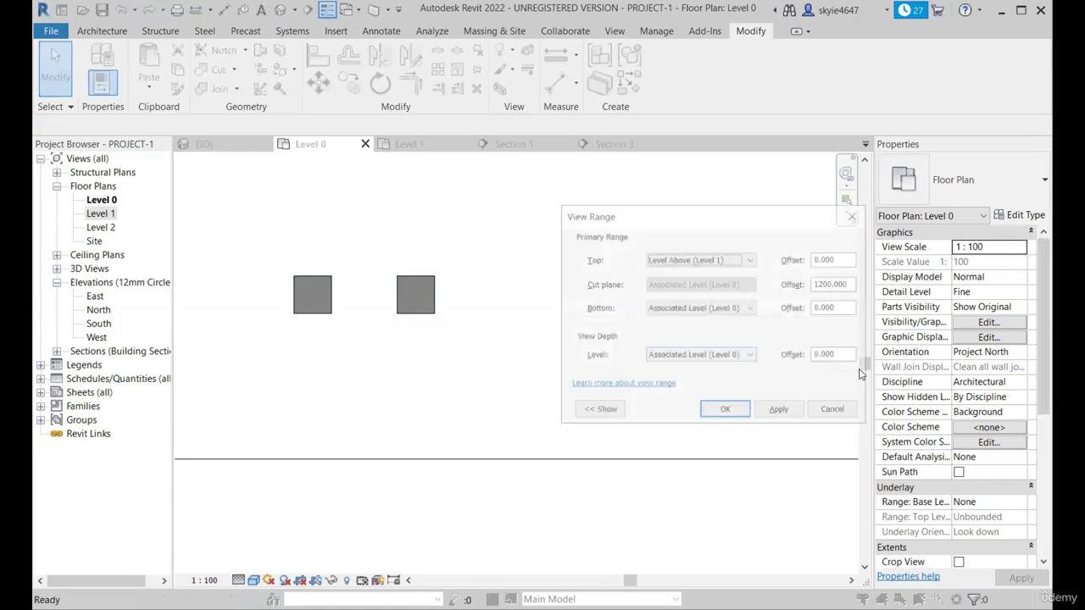
pyautogui.moveTo(847, 307); pyautogui.dragTo(819, 308)
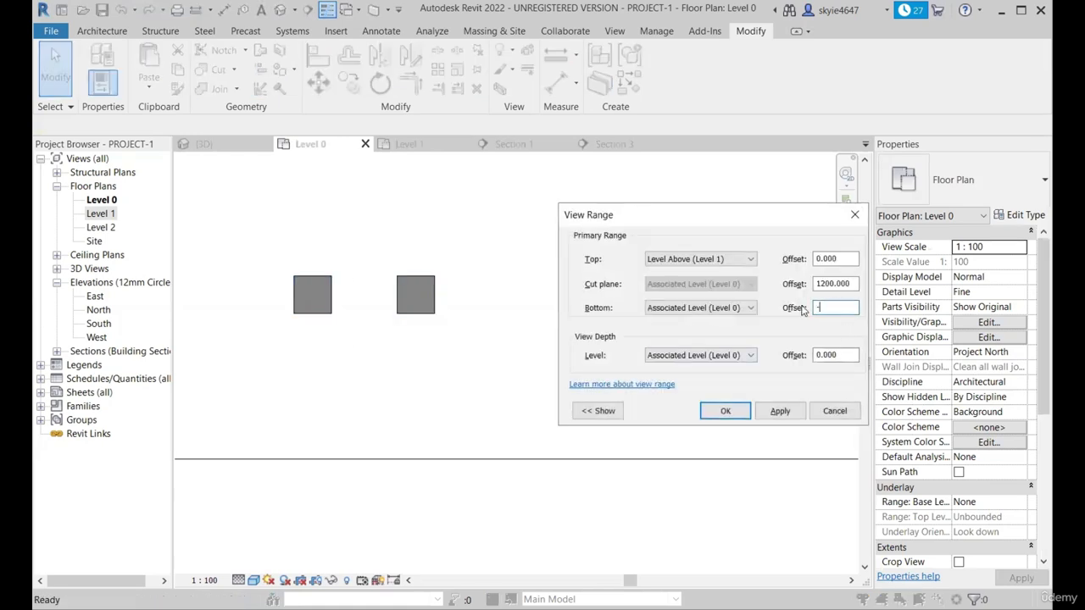
pyautogui.write('-1000')
pyautogui.moveTo(844, 355); pyautogui.dragTo(815, 355)
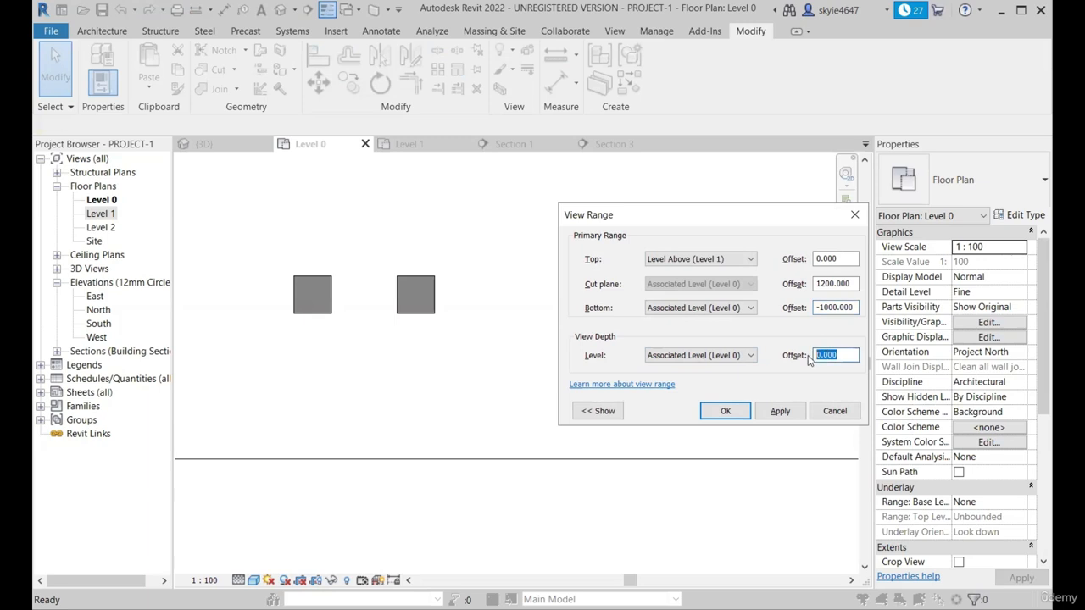
pyautogui.write('-100')
pyautogui.click(801, 411)
pyautogui.click(723, 411)
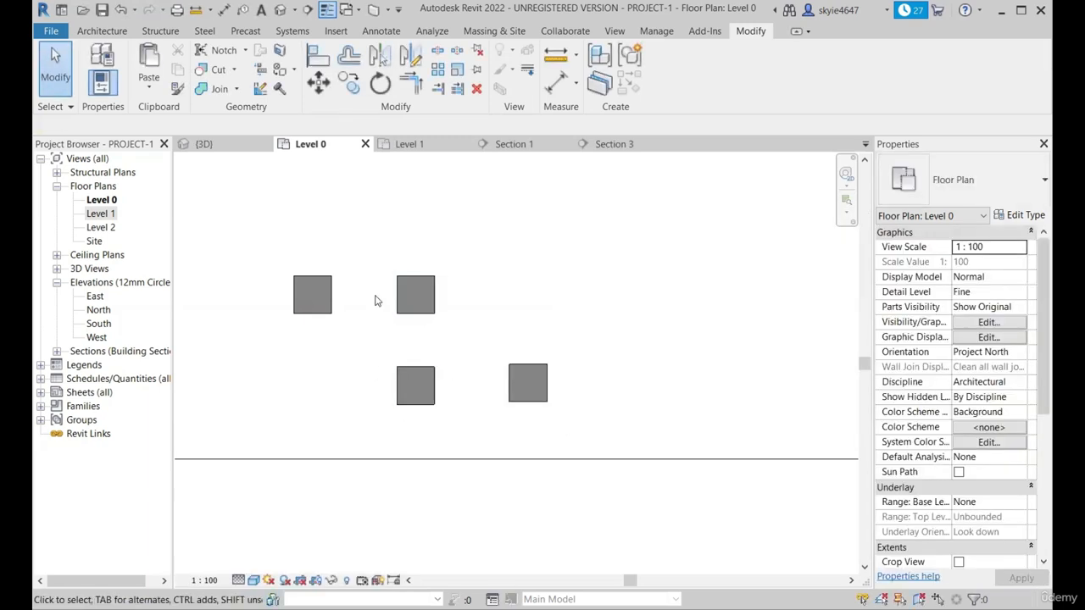
# - Check the two lower columns in the Level 0 floor plan with the -1000 mm View Range offsets
pyautogui.click(415, 384)
pyautogui.click(527, 383)
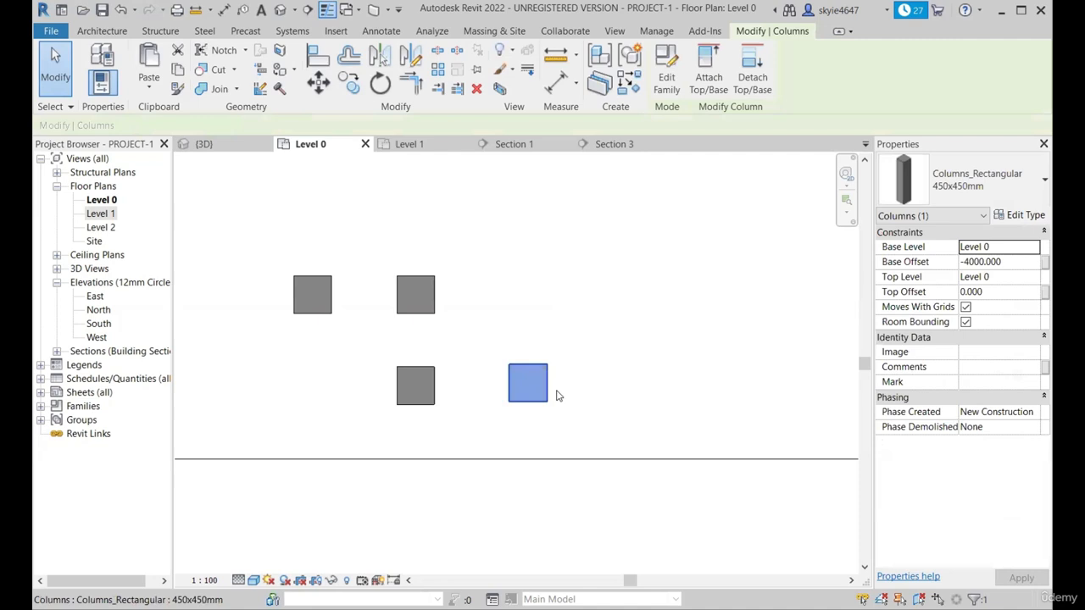
pyautogui.click(606, 383)
pyautogui.scroll(-2, 528, 436)
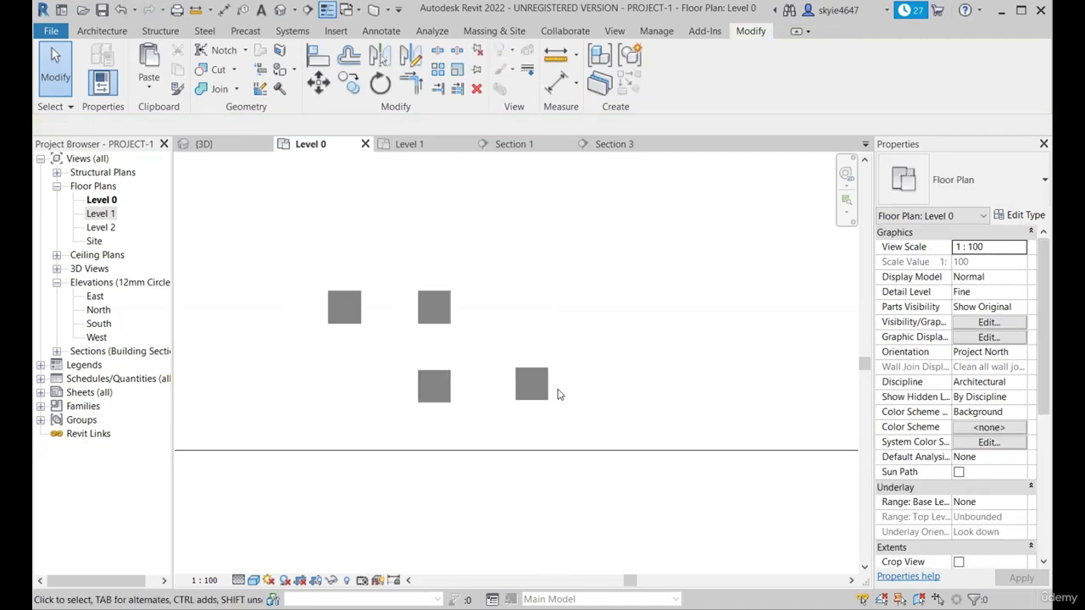
# - Open the Level 0 View Range settings and show the sample view range diagram with its key
pyautogui.press('v')
pyautogui.press('r')
pyautogui.click(600, 410)
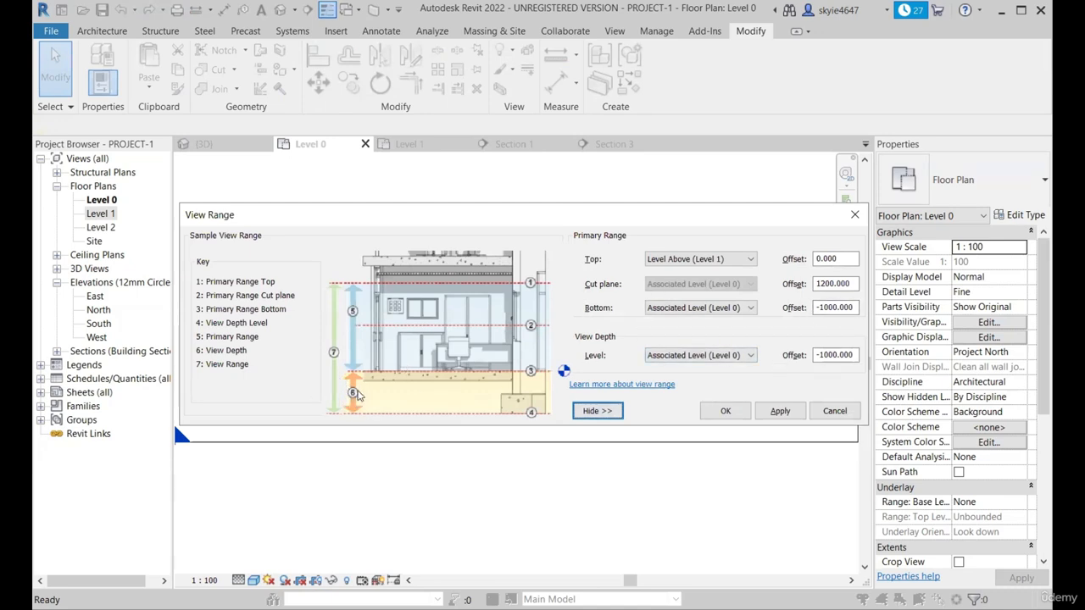
# - Set the Level 0 View Range primary range bottom offset to 0 and apply the change to the floor plan
pyautogui.moveTo(857, 308); pyautogui.dragTo(817, 307)
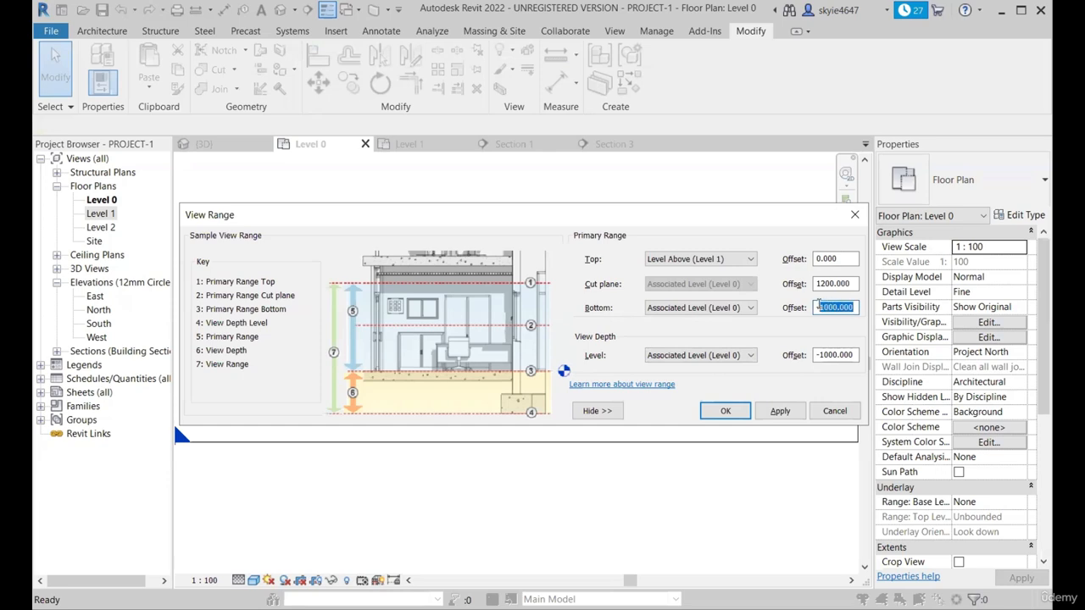
pyautogui.moveTo(850, 355); pyautogui.dragTo(815, 355)
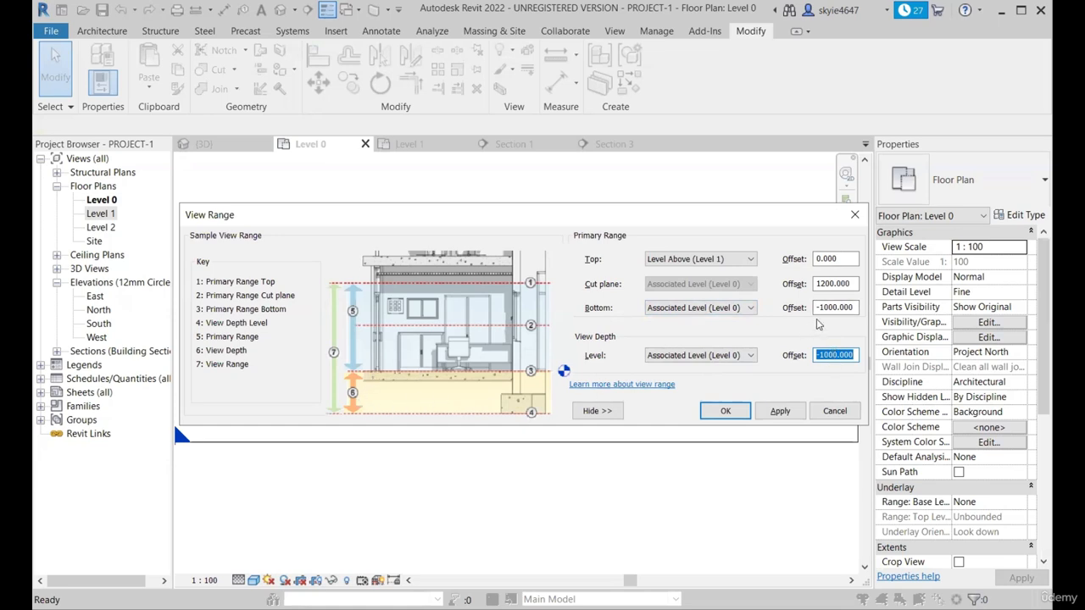
pyautogui.doubleClick(854, 307)
pyautogui.write('0')
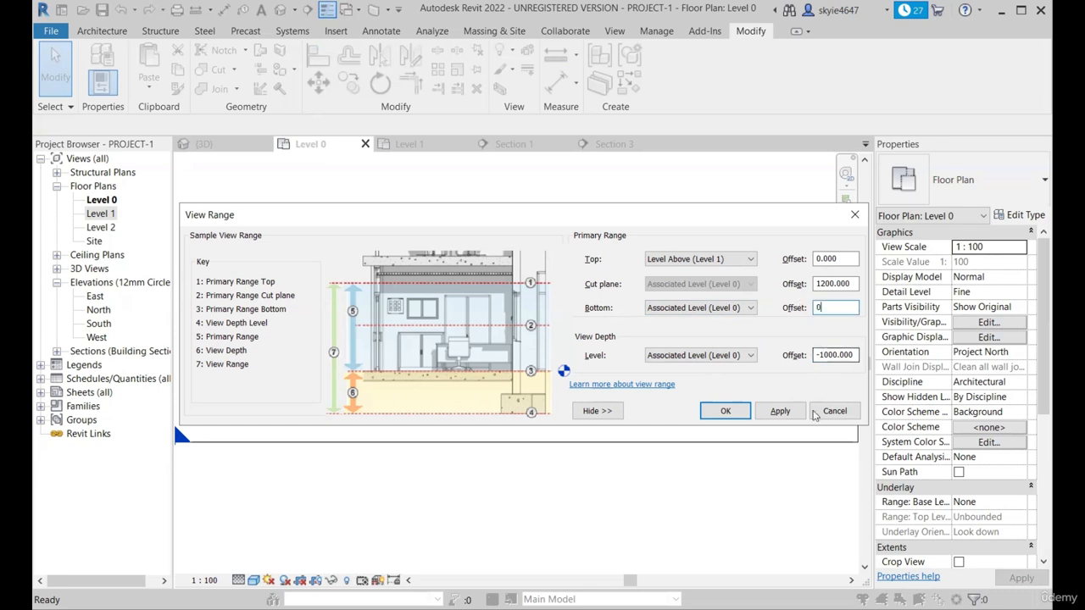
pyautogui.click(803, 418)
pyautogui.click(725, 411)
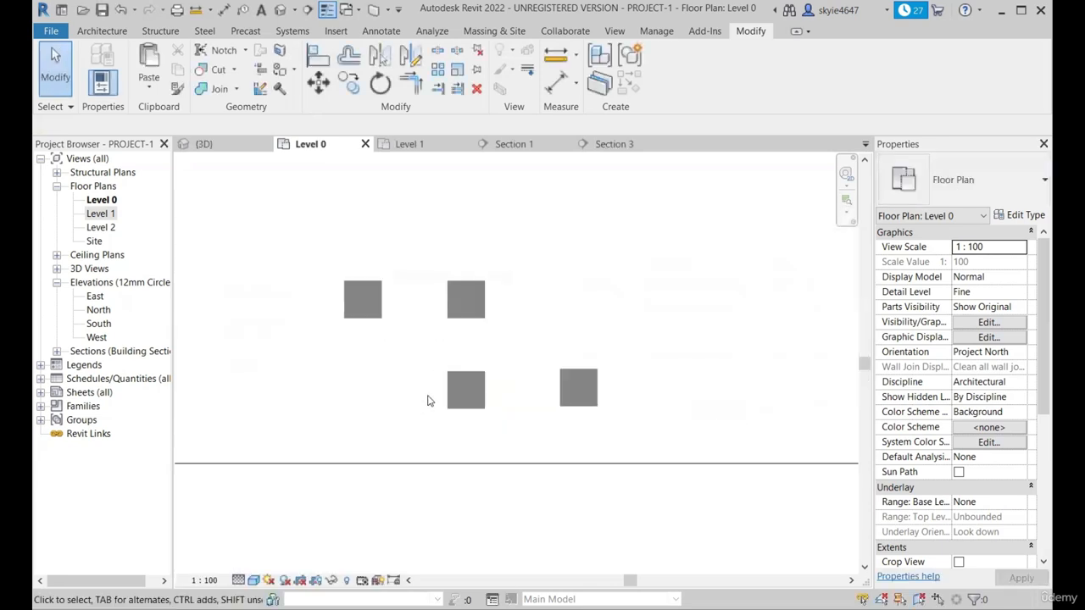
pyautogui.scroll(-1, 446, 405)
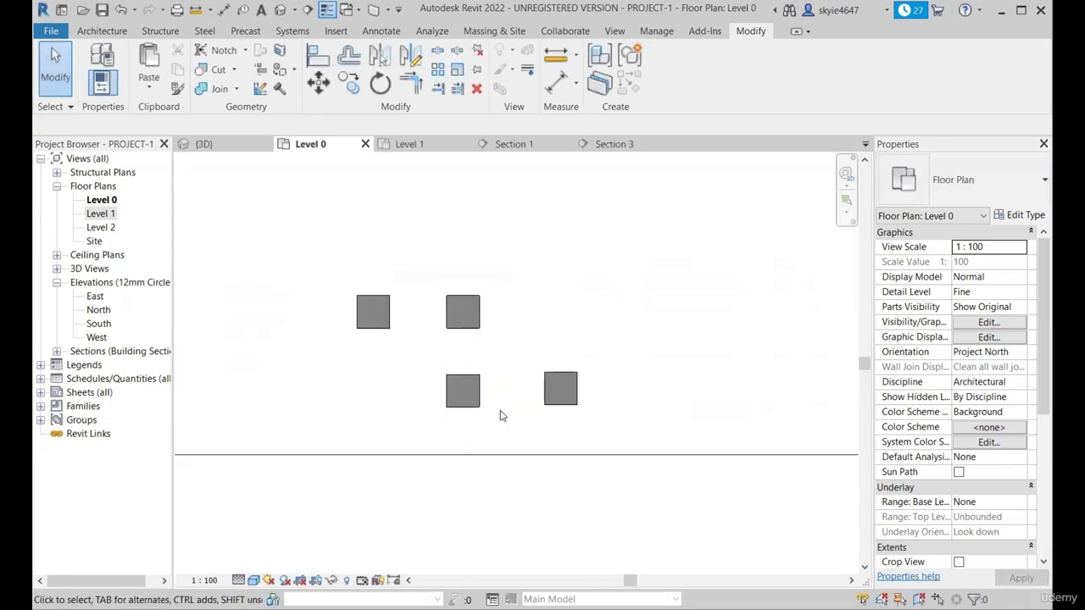
# - Review the Level 0 View Range bottom level options and the bottom and view depth offsets against the sample view range diagram
pyautogui.press('v')
pyautogui.press('r')
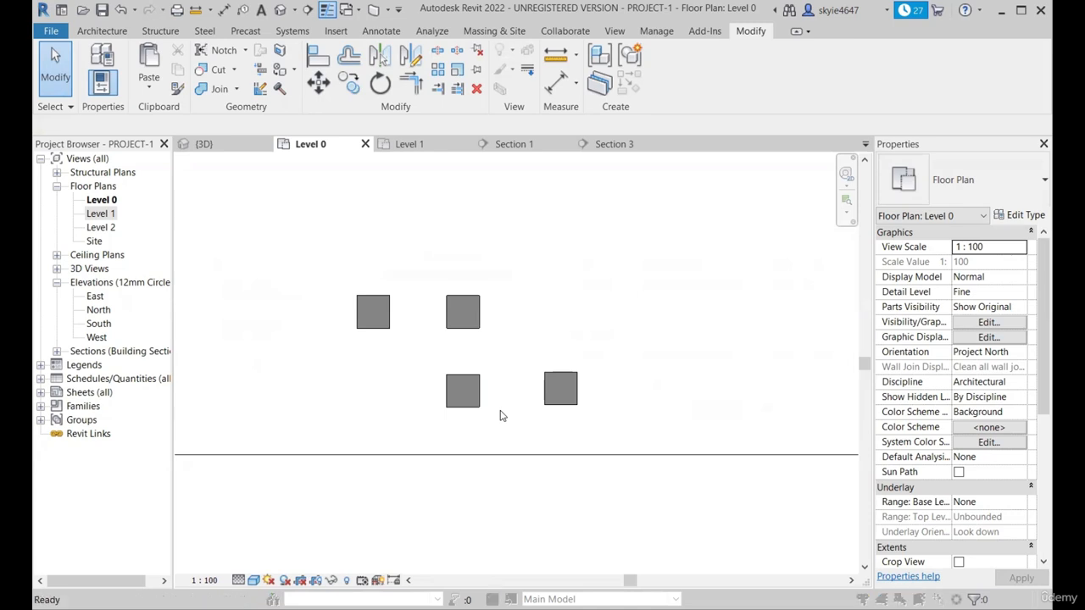
pyautogui.click(597, 411)
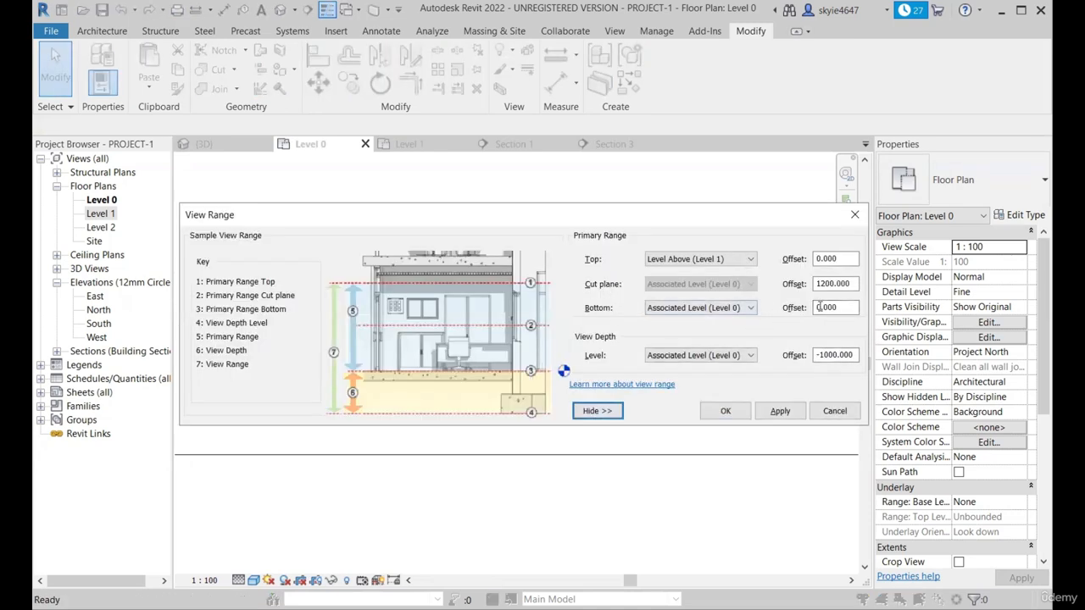
pyautogui.click(821, 307)
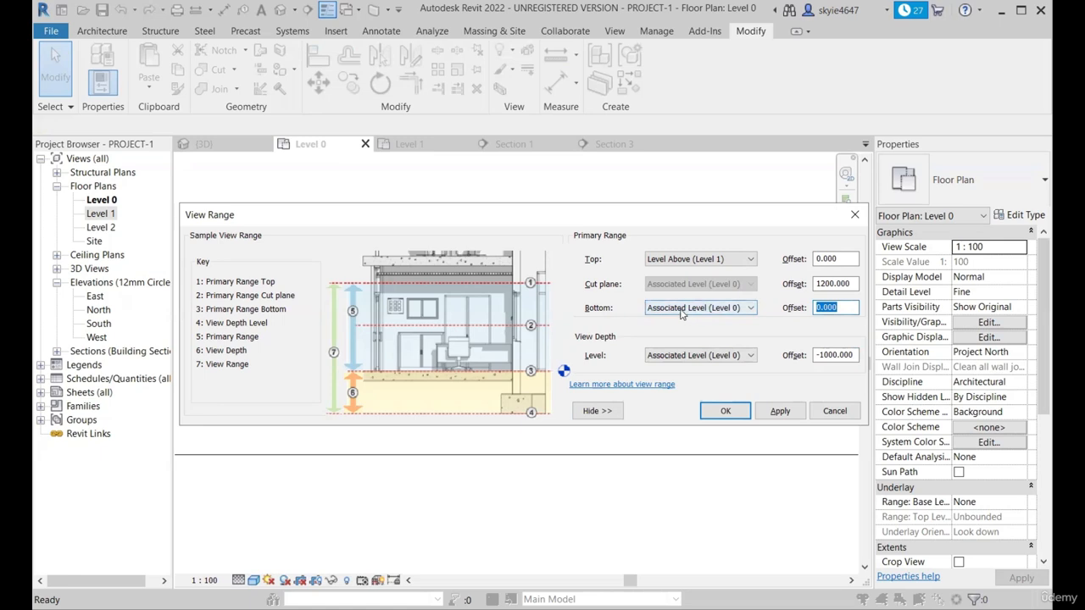
pyautogui.click(734, 305)
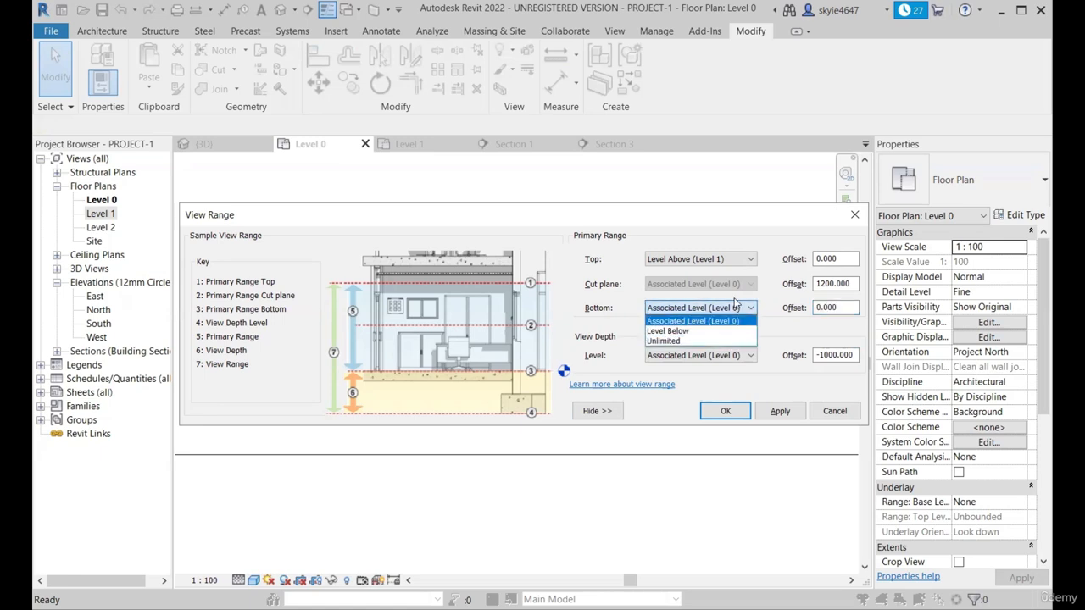
pyautogui.click(692, 320)
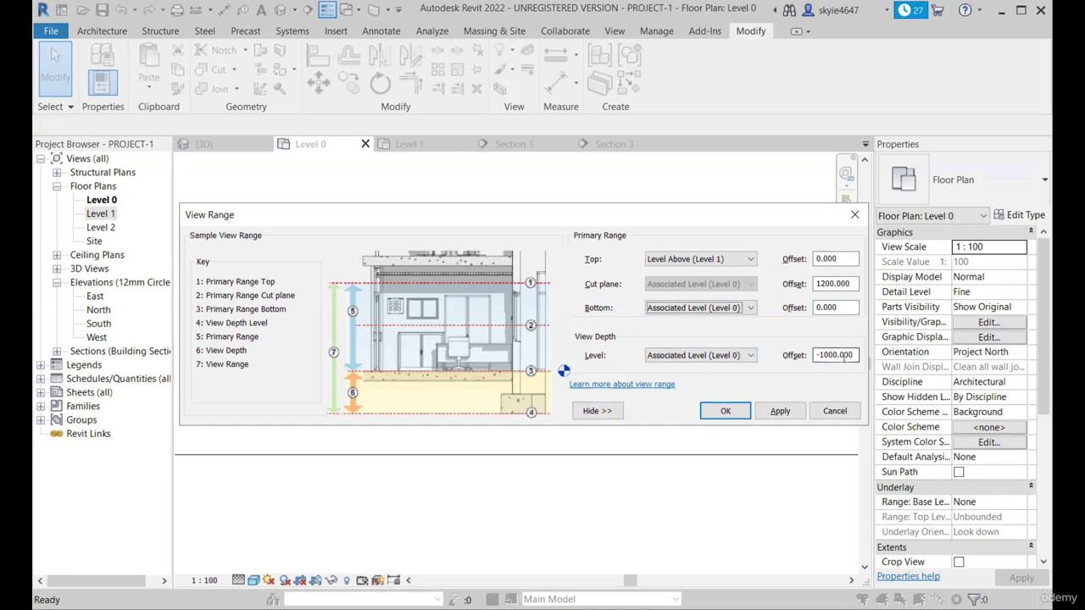
pyautogui.doubleClick(829, 310)
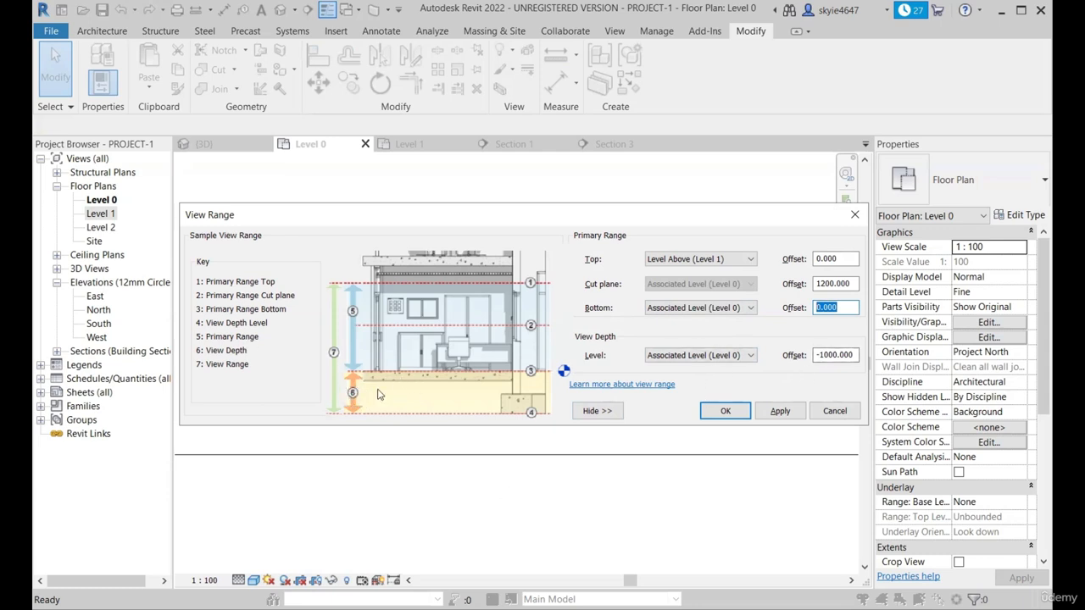
pyautogui.click(725, 411)
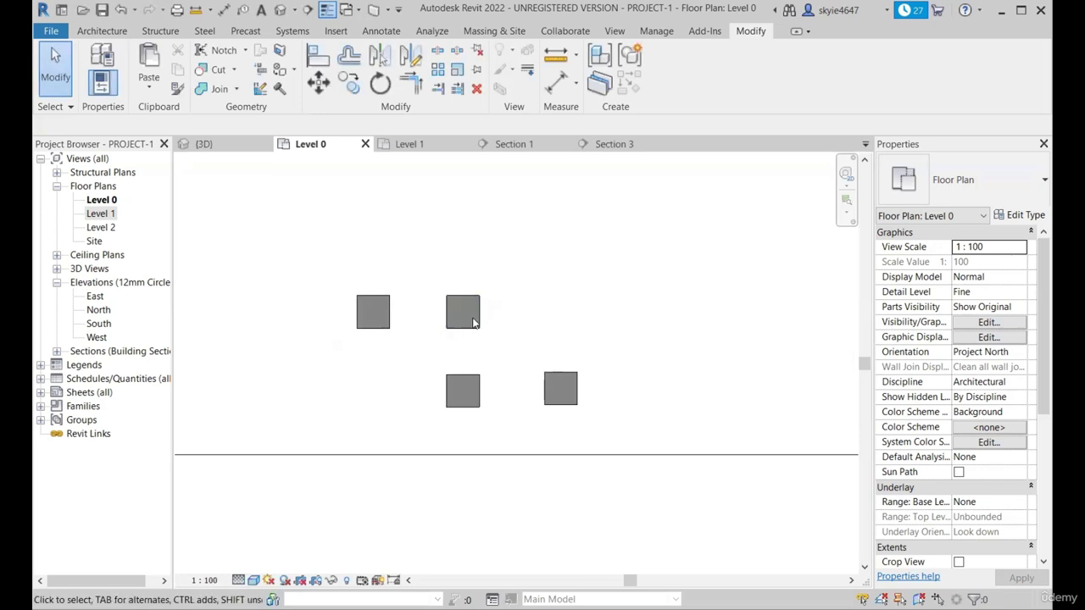
# - Examine how the four columns and their surroundings display in the Level 0 floor plan with the bottom offset at 0
pyautogui.scroll(-5, 503, 368)
pyautogui.scroll(4, 577, 398)
pyautogui.scroll(-2, 577, 399)
pyautogui.scroll(3, 397, 276)
pyautogui.scroll(-3, 533, 341)
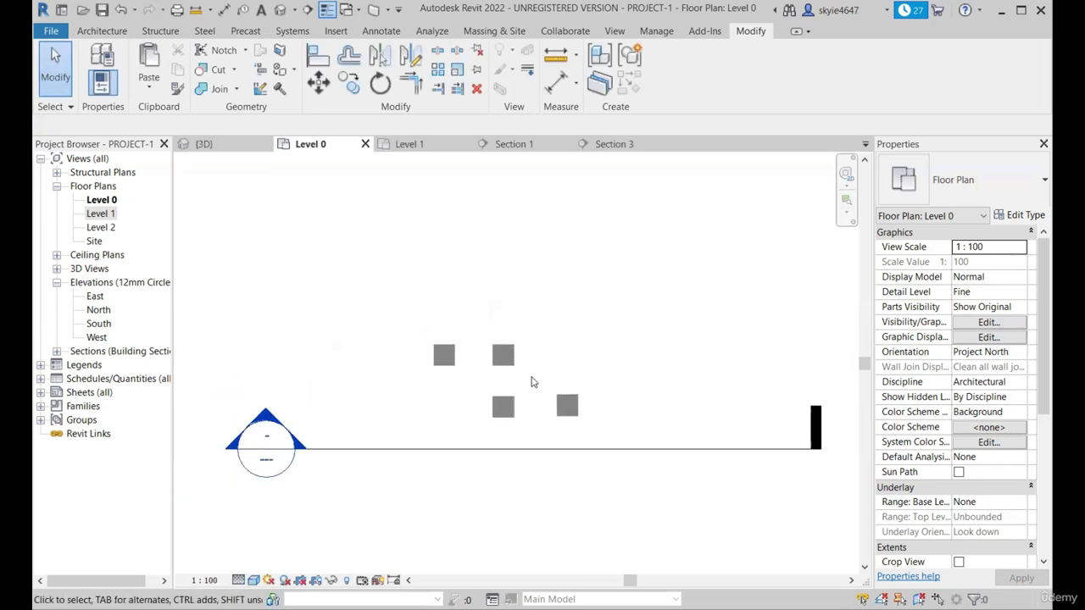
pyautogui.scroll(2, 533, 382)
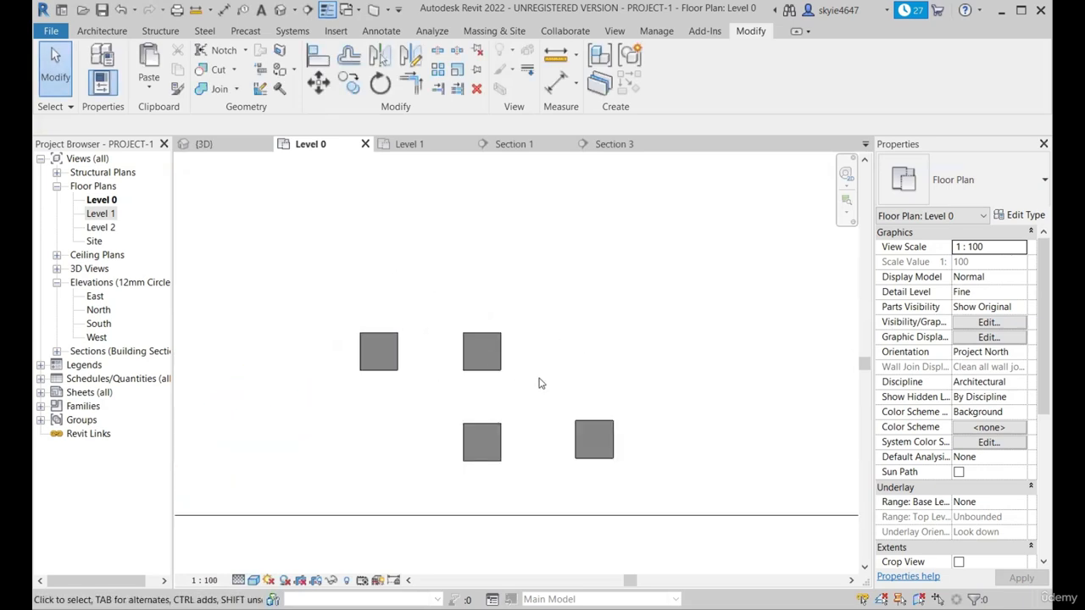
pyautogui.scroll(-2, 614, 391)
pyautogui.scroll(-1, 615, 390)
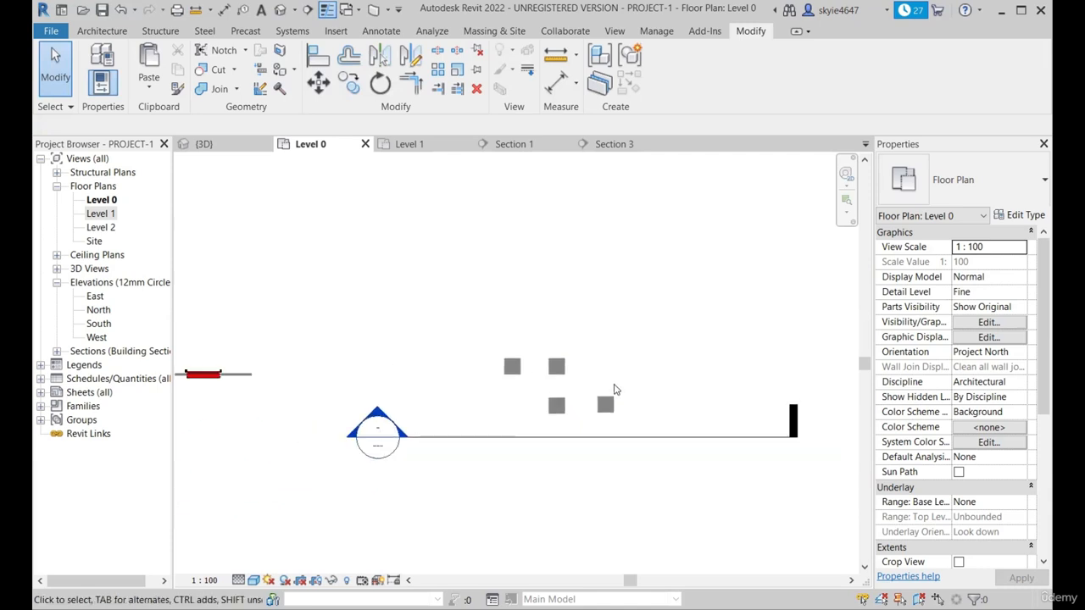
pyautogui.scroll(-2, 615, 390)
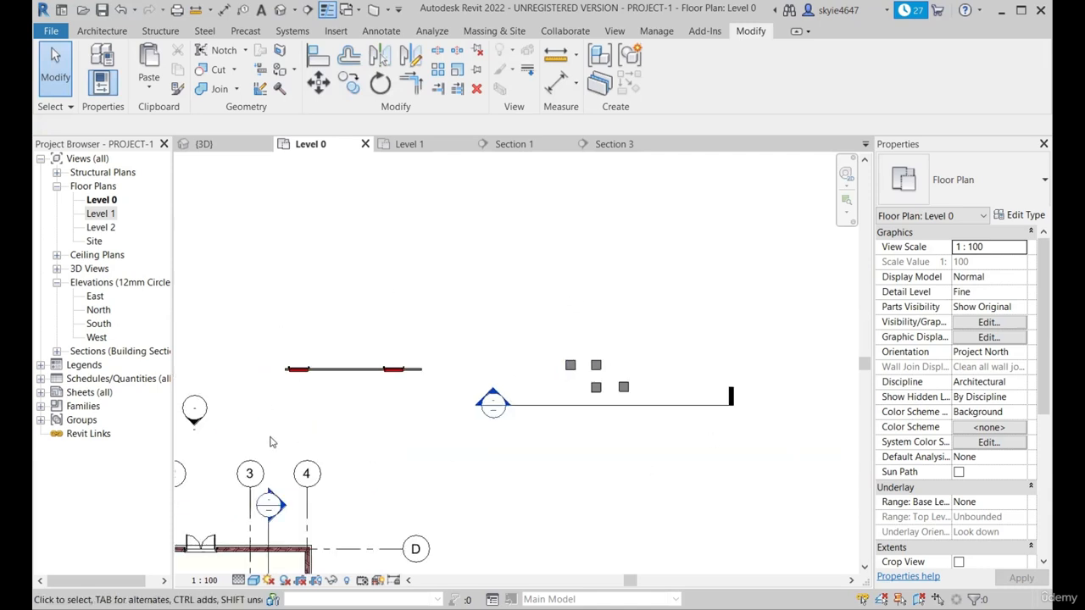